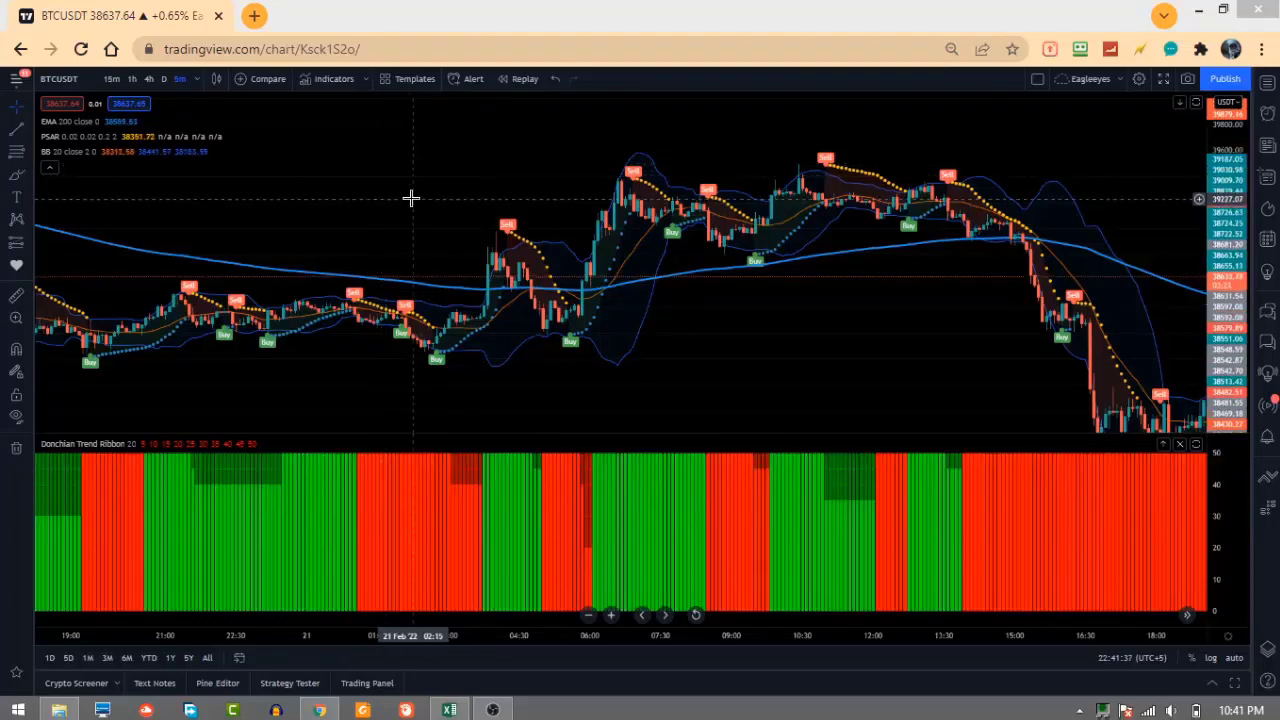
left_click_drag(423, 231, 280, 190)
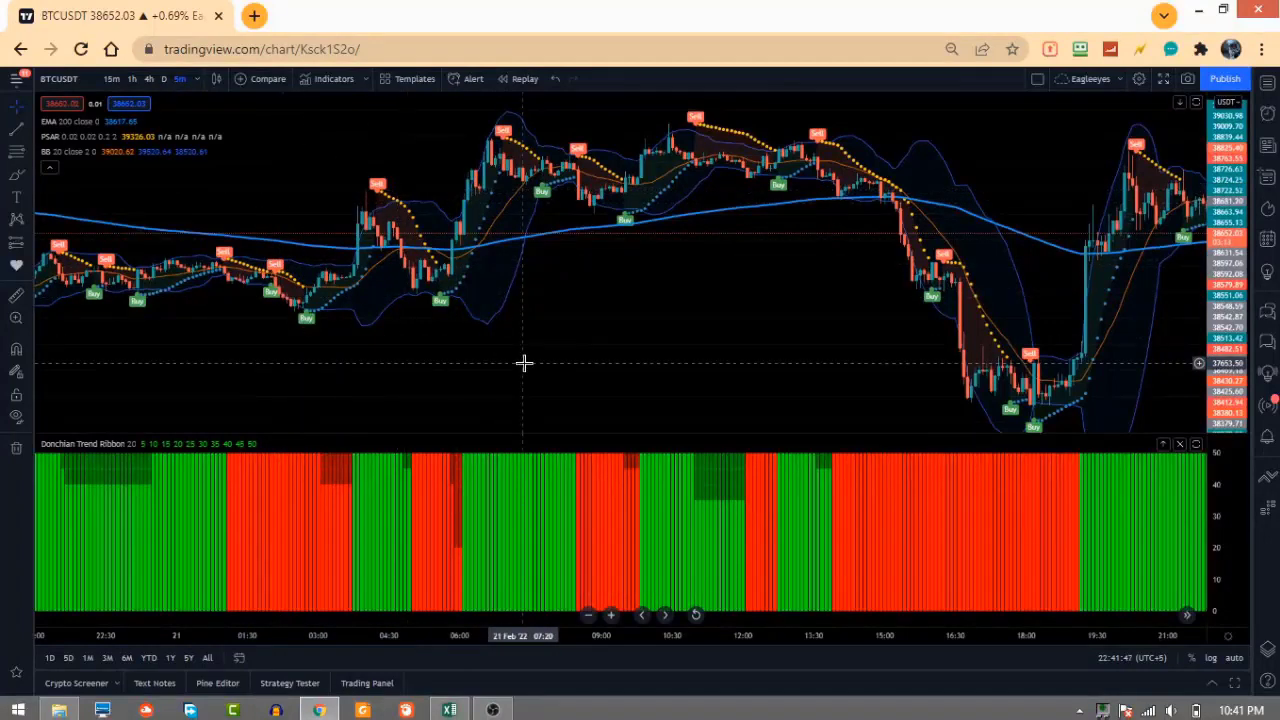
left_click_drag(522, 363, 420, 366)
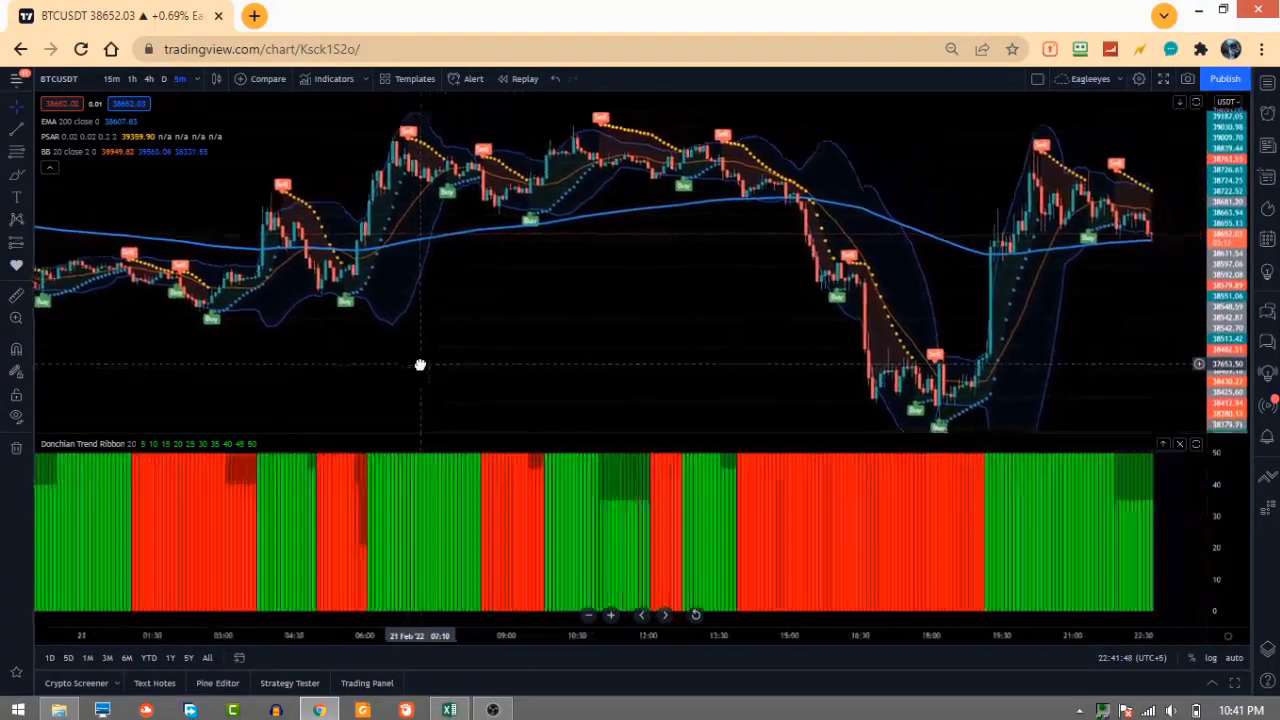
Step: Switch to the Excel workbook and examine the recorded wins, the profit calculations and the win and loss percentages
left_click(449, 710)
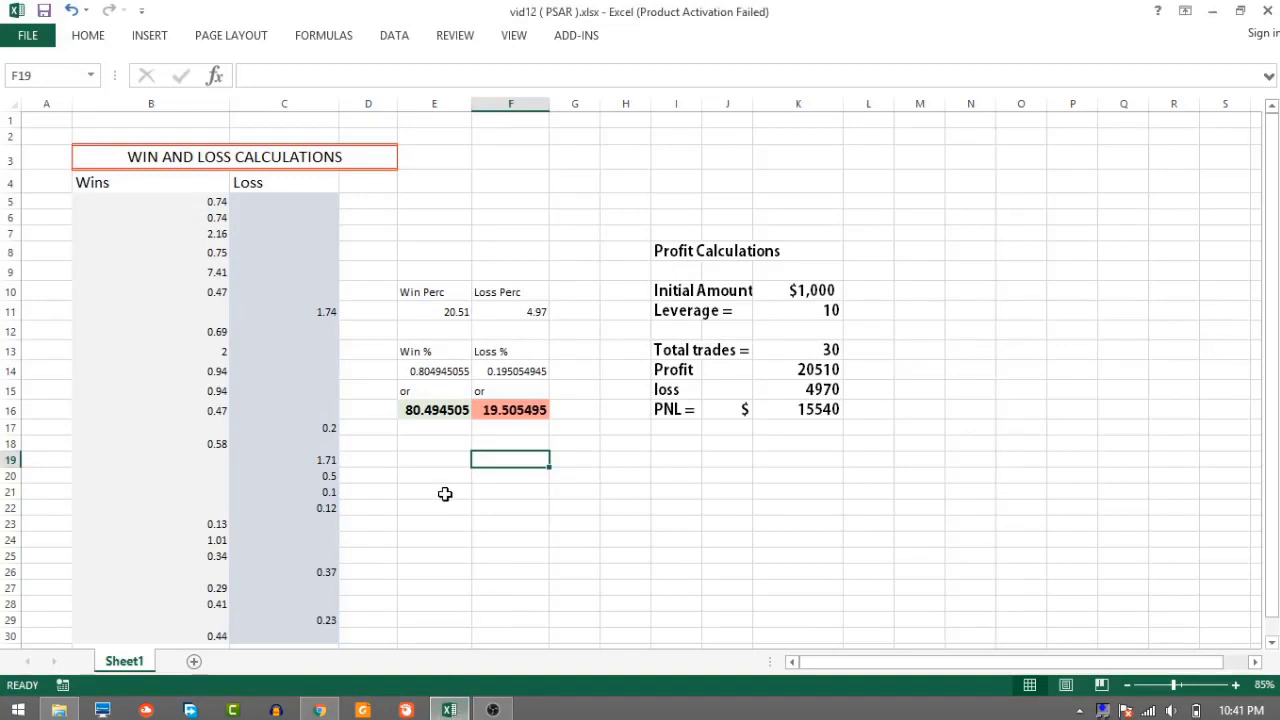
scroll(445, 494, "down", 1)
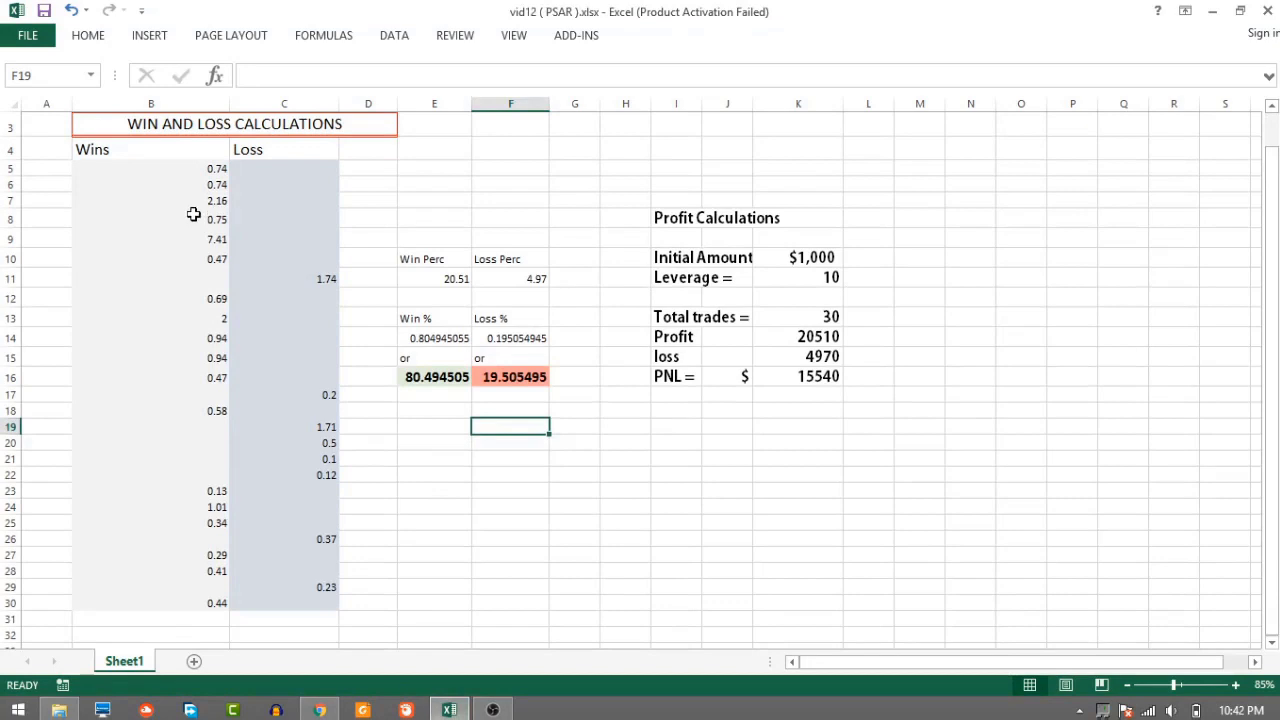
left_click_drag(148, 166, 200, 600)
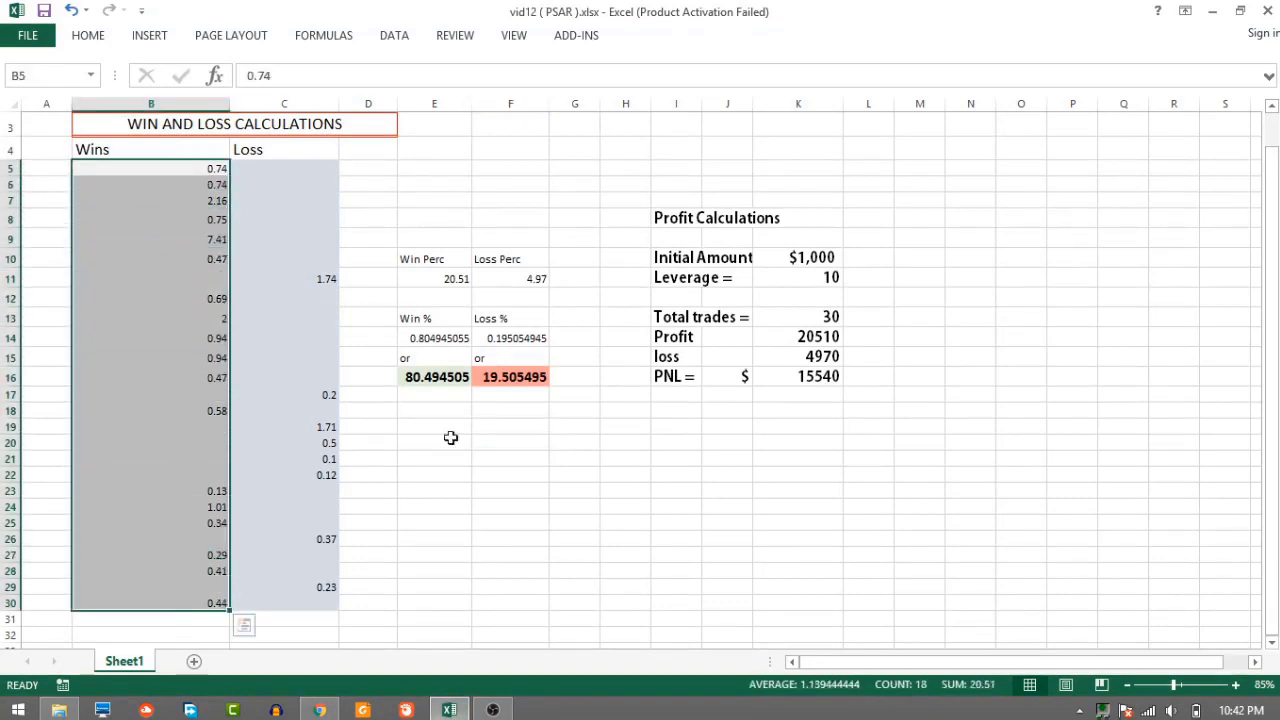
left_click(810, 263)
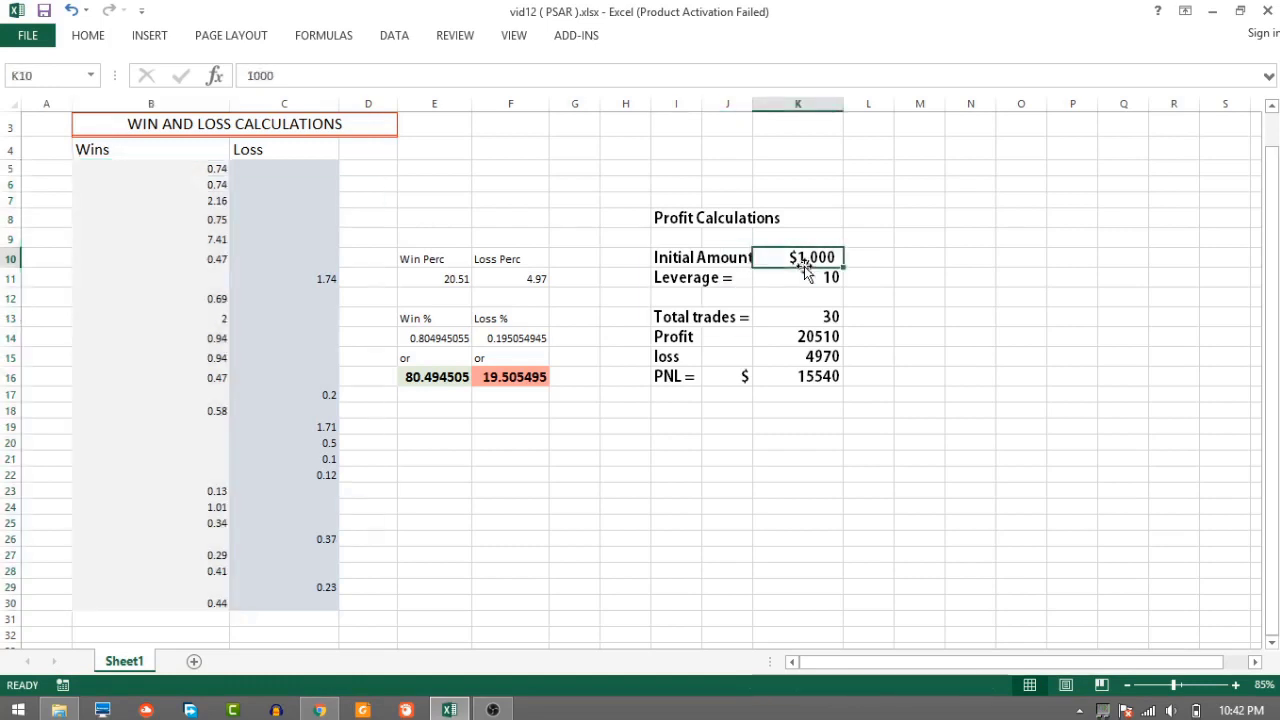
left_click(822, 318)
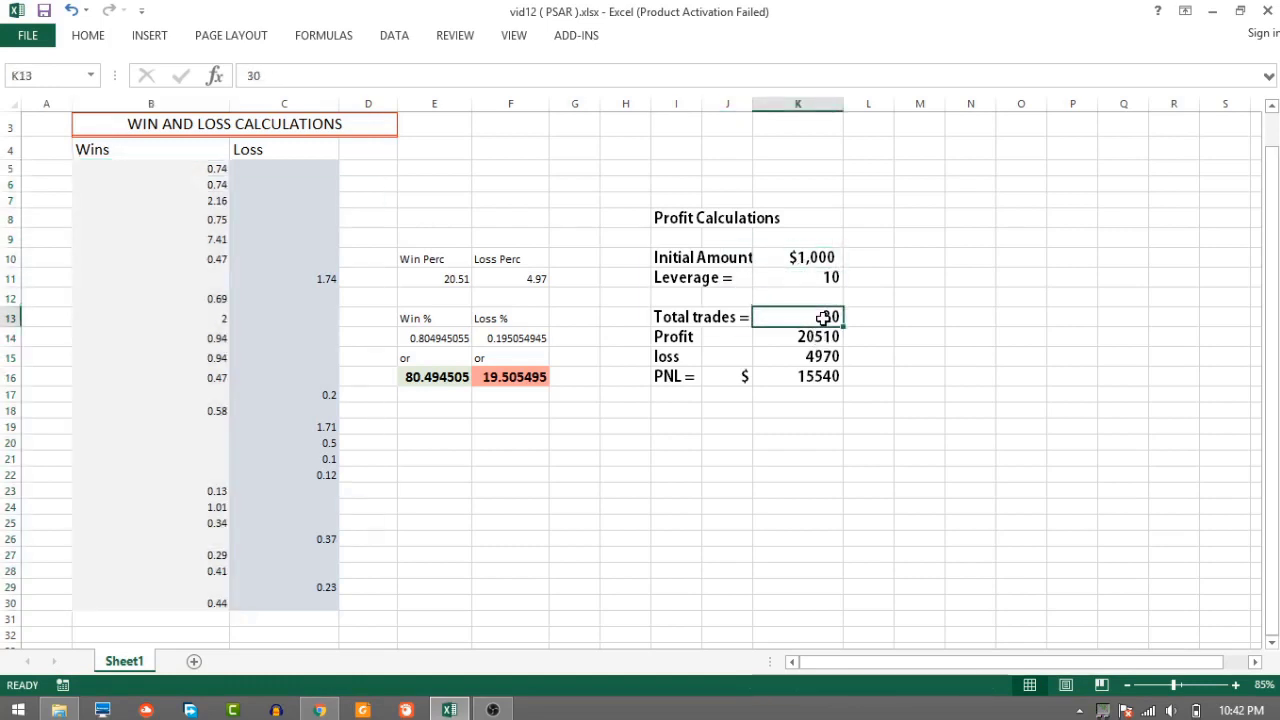
left_click(820, 377)
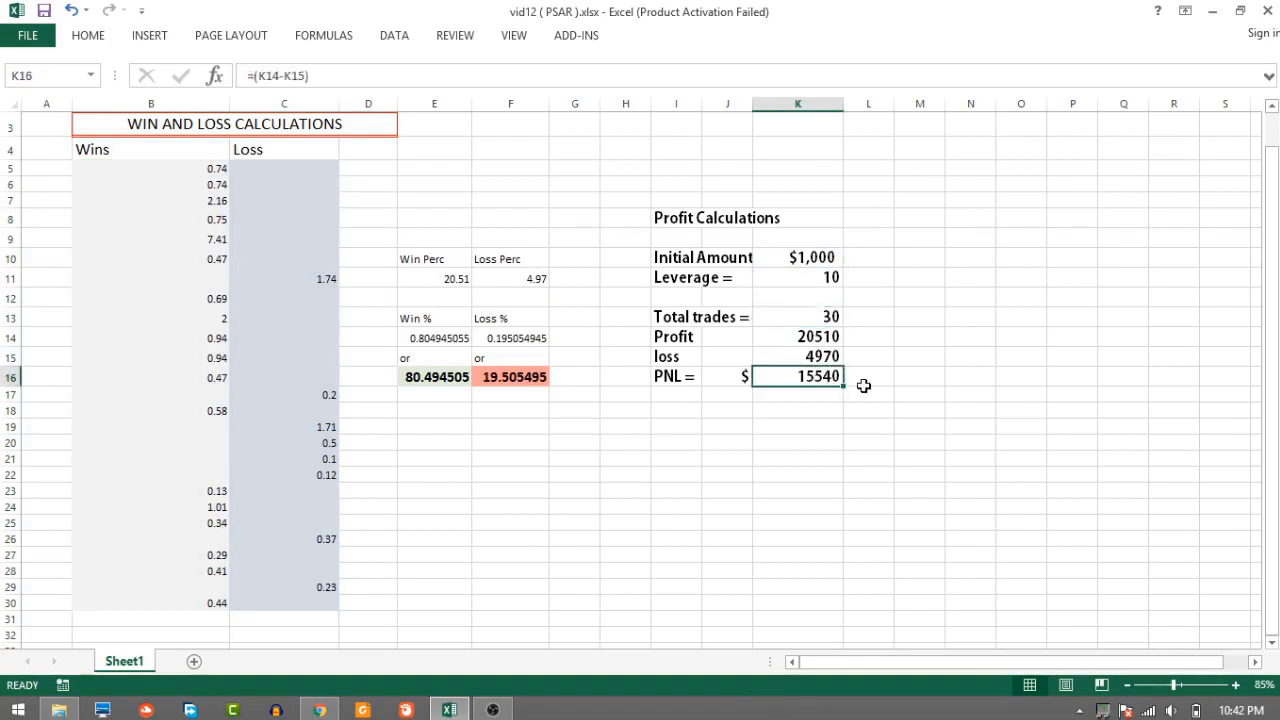
left_click(435, 380)
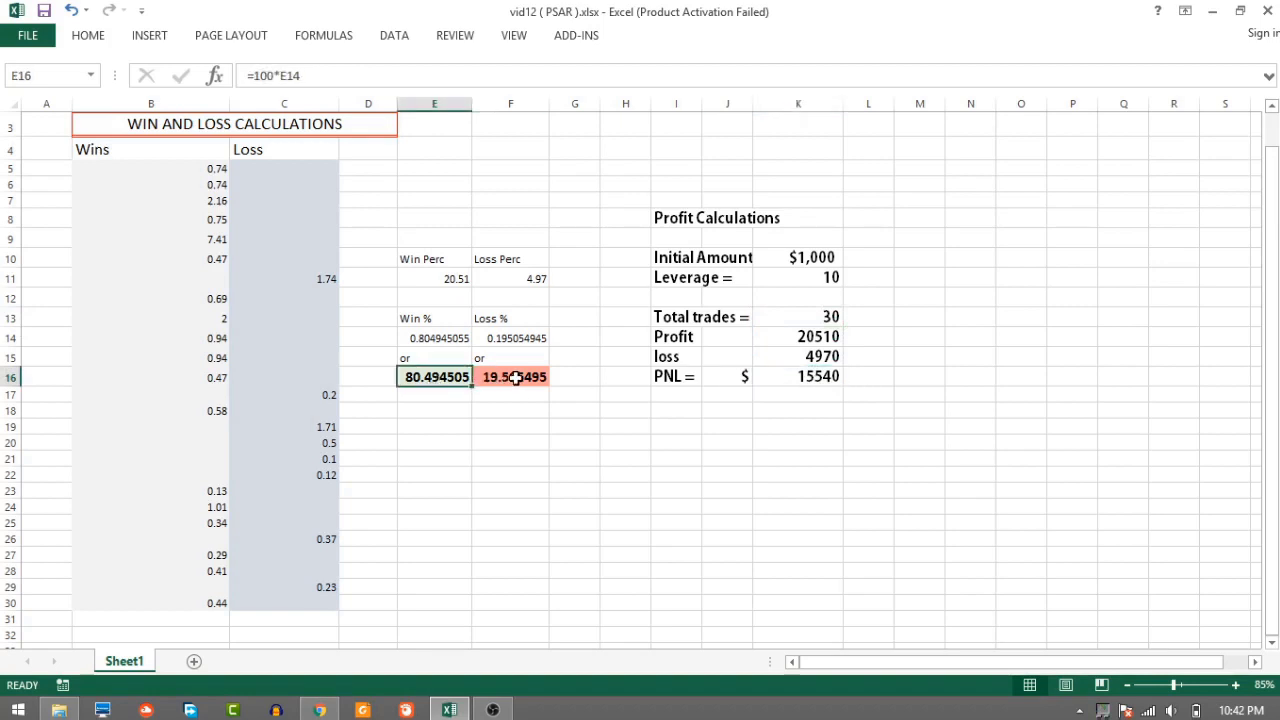
left_click(515, 377)
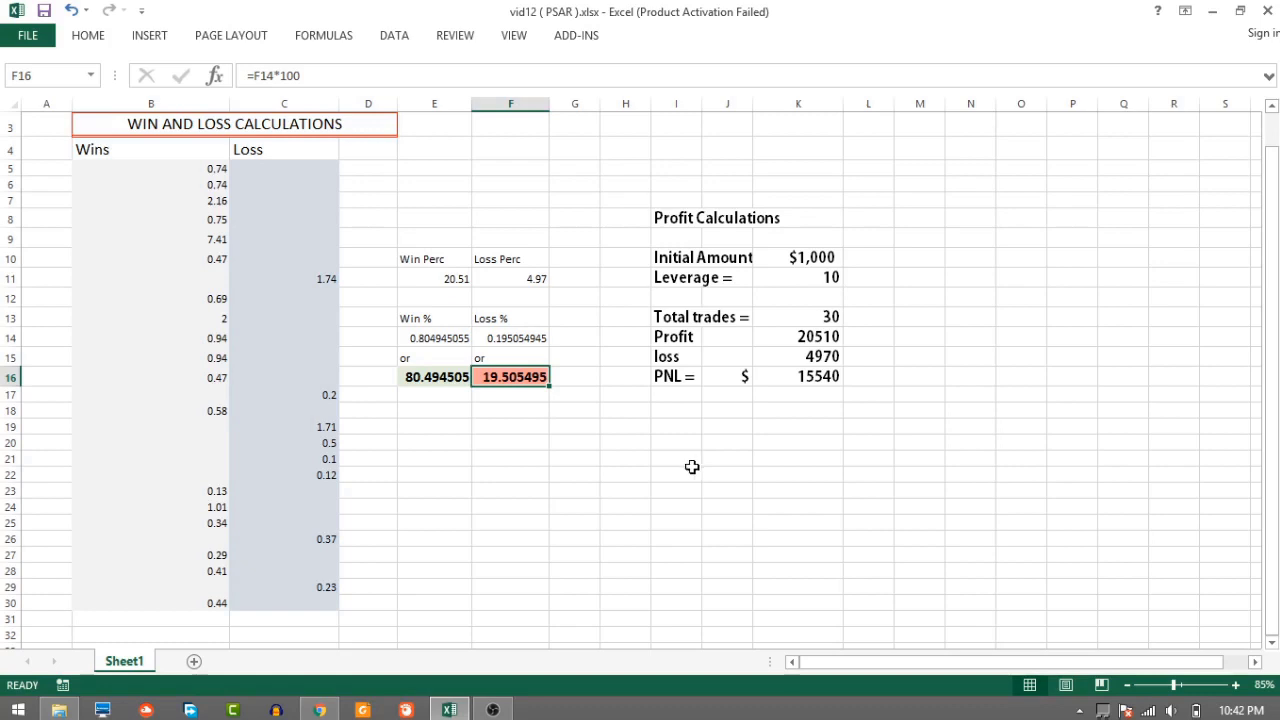
Step: Switch back to the TradingView chart and review its symbol and the available chart intervals
left_click(320, 710)
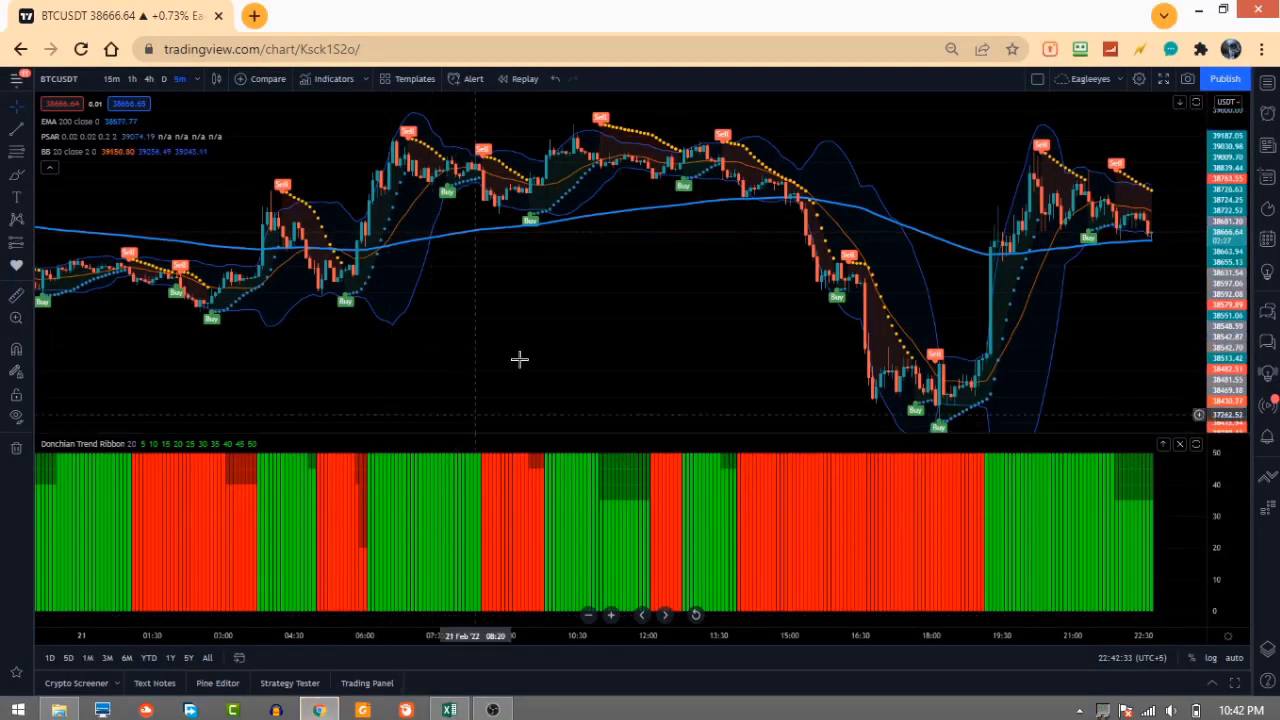
mouse_move(543, 314)
left_mouse_down()
mouse_move(420, 287)
mouse_move(434, 314)
mouse_move(560, 317)
left_mouse_up()
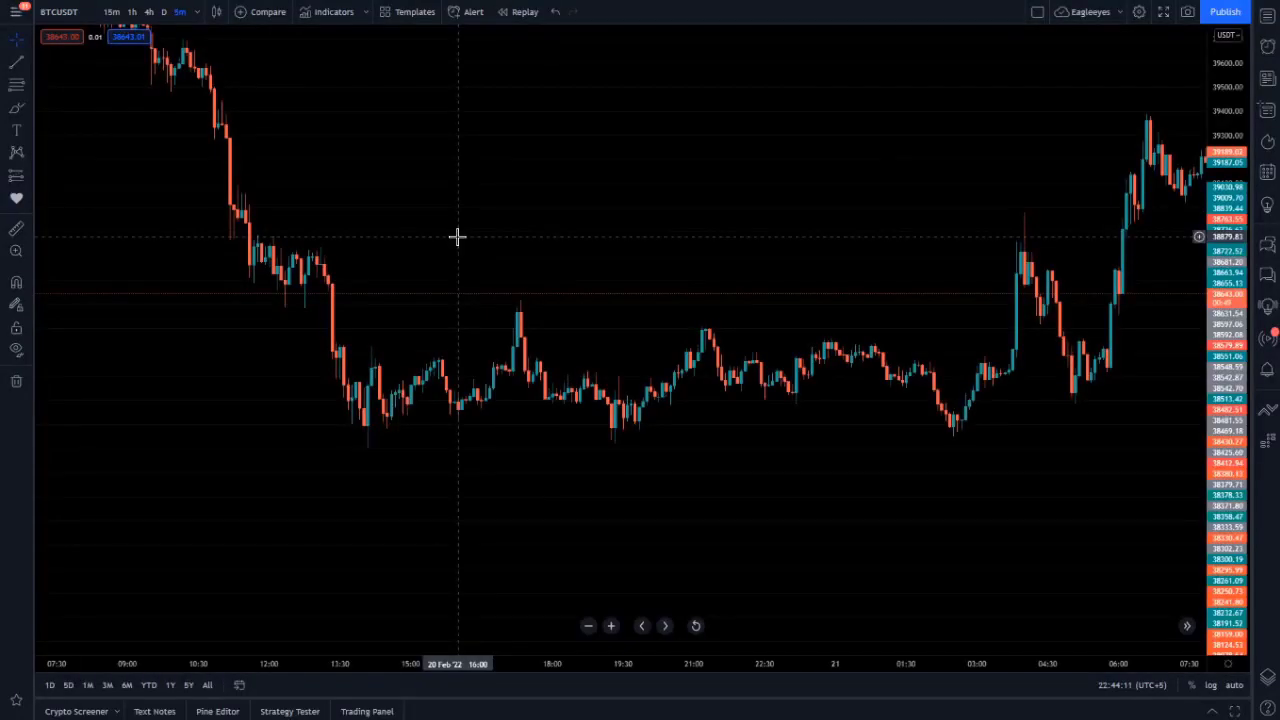
left_click(52, 12)
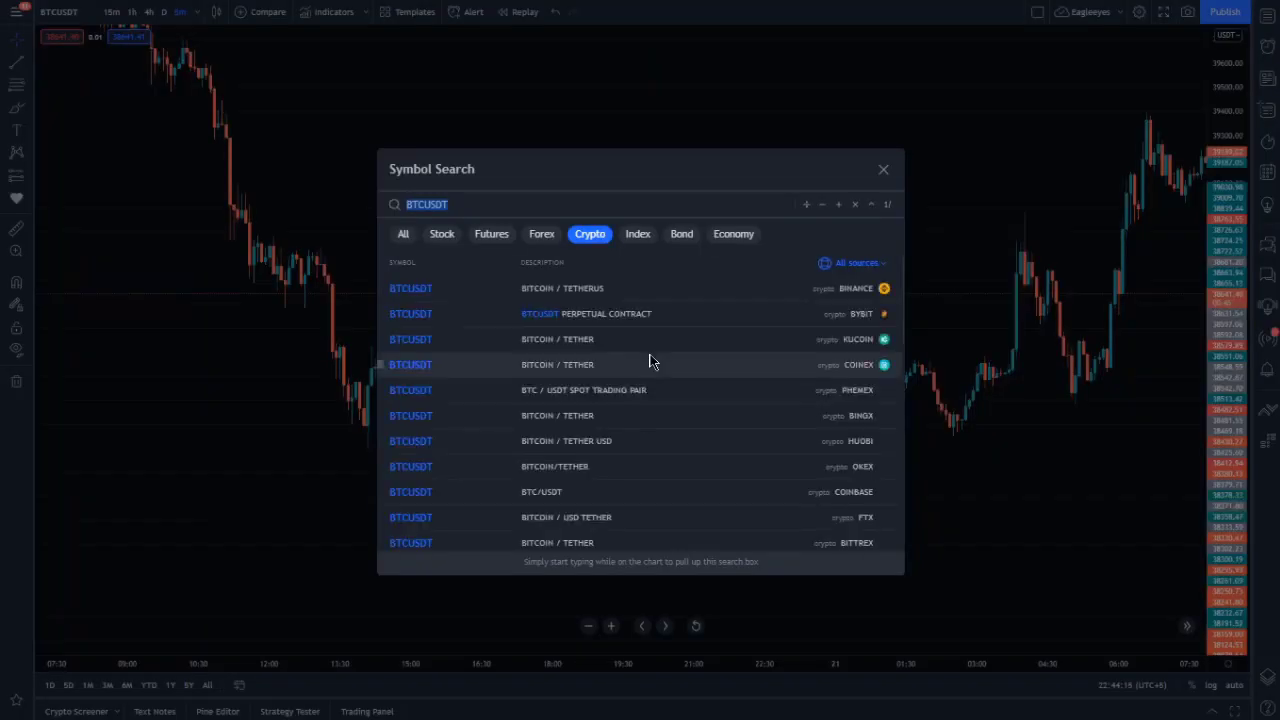
left_click(883, 172)
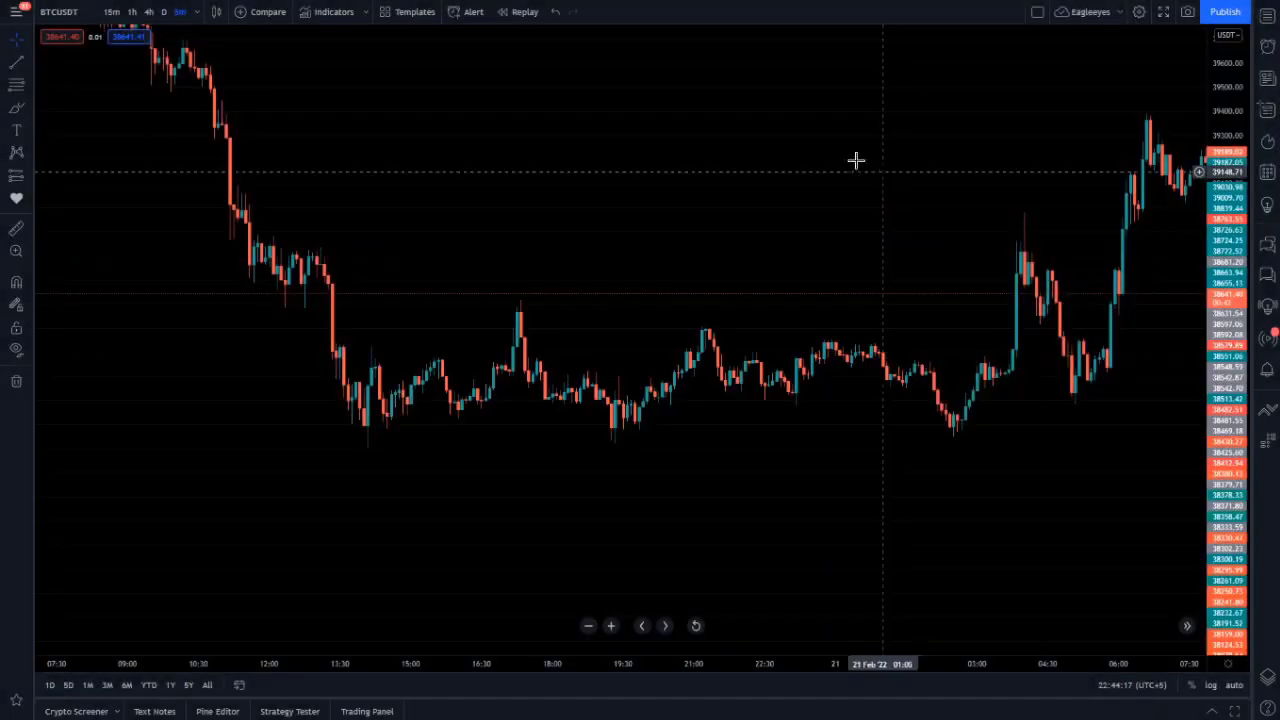
left_click(196, 13)
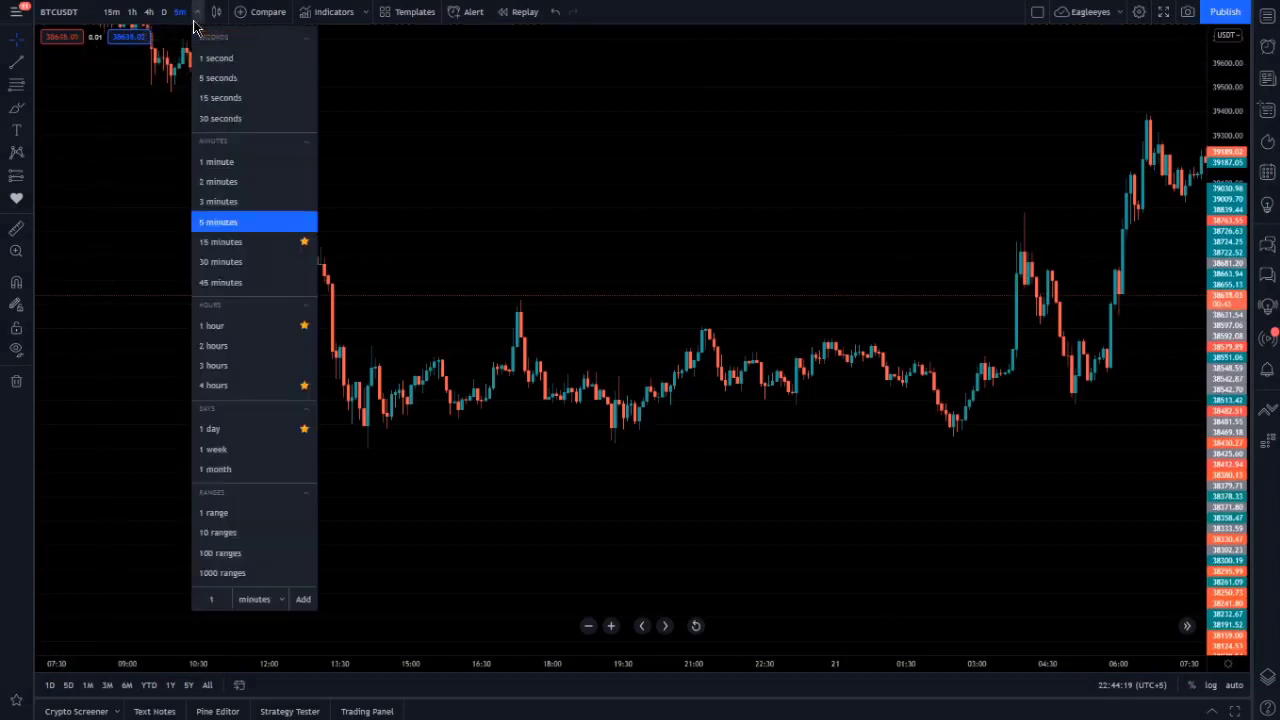
left_click(423, 200)
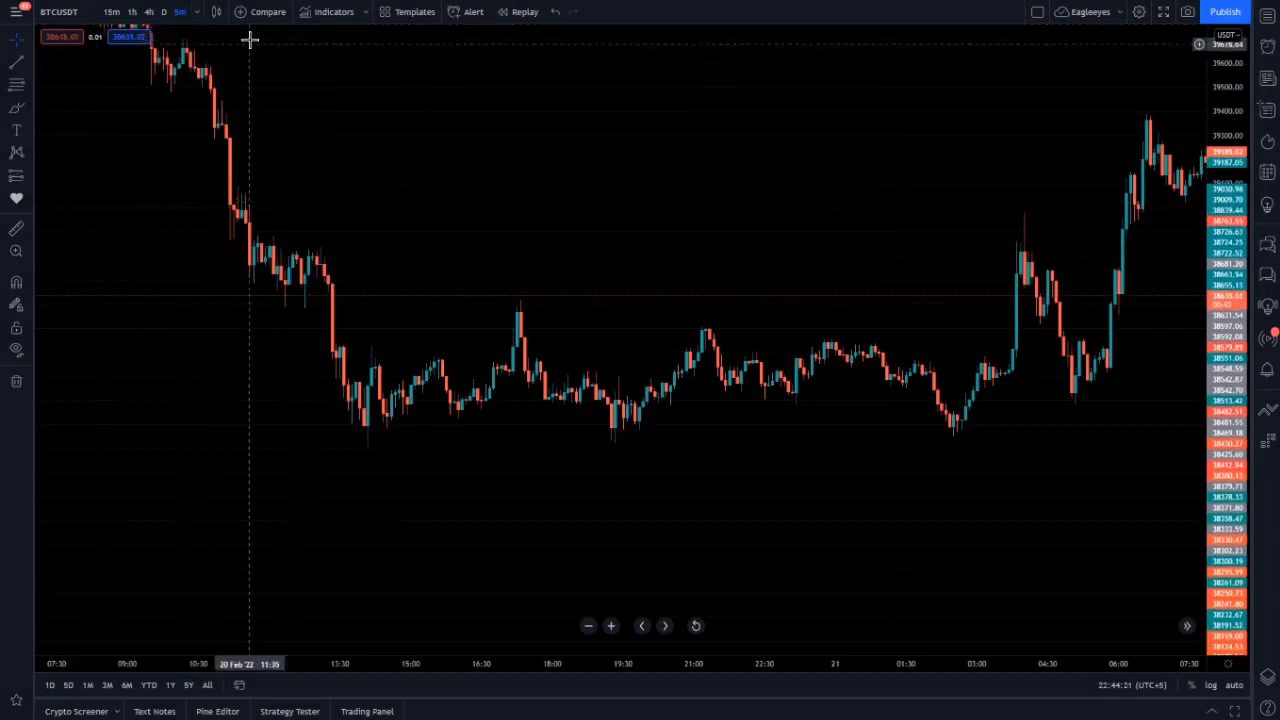
Step: Search the indicators for "para" and add the community Parabolic SAR script by everget to the chart
left_click(330, 12)
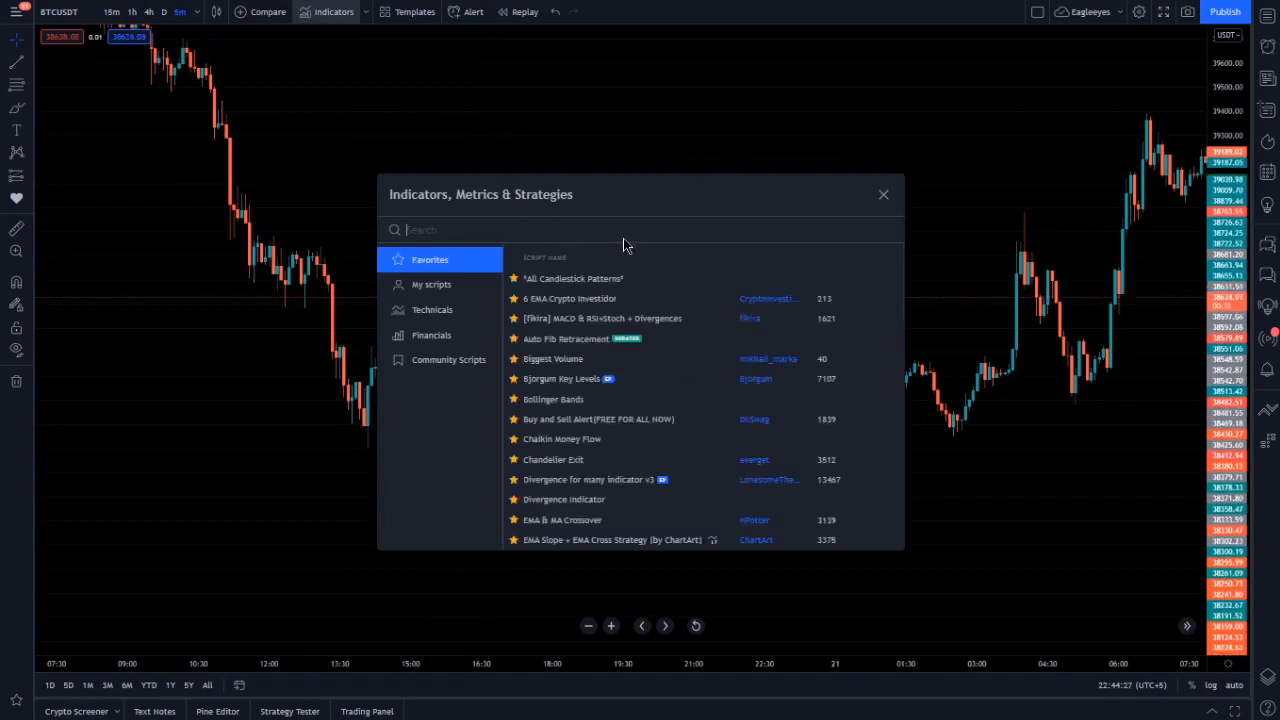
type("para")
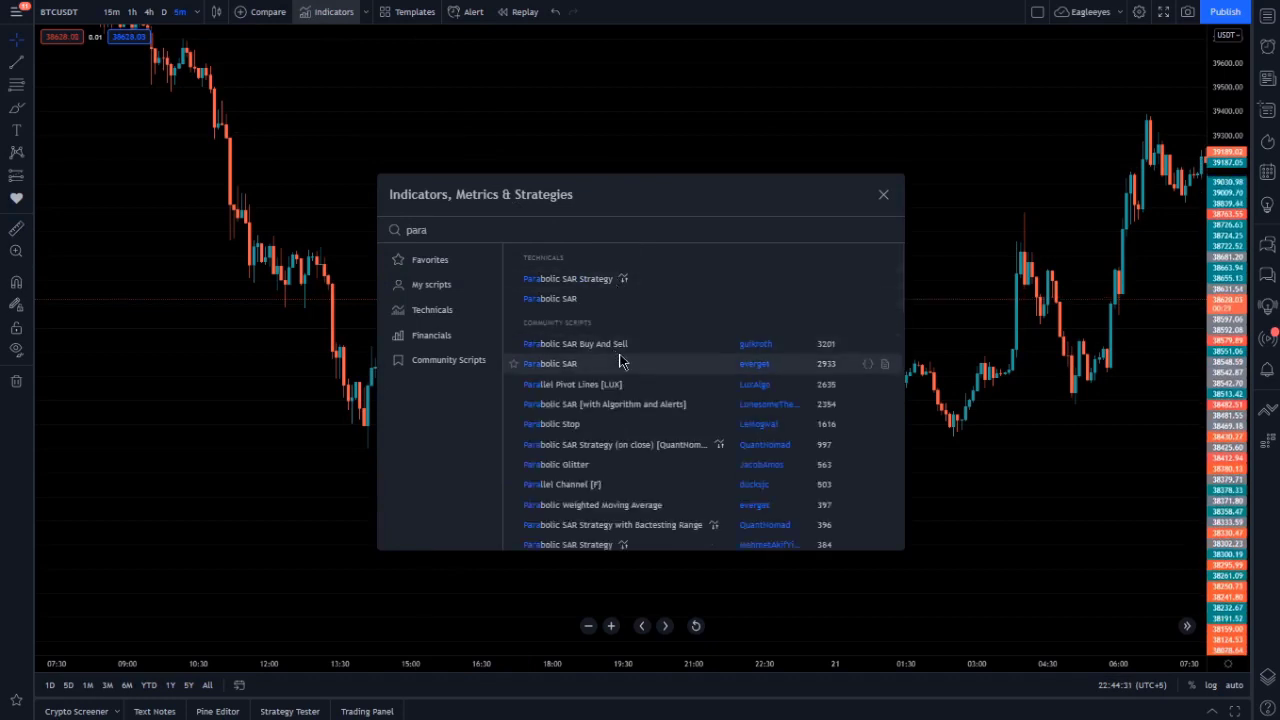
left_click(571, 366)
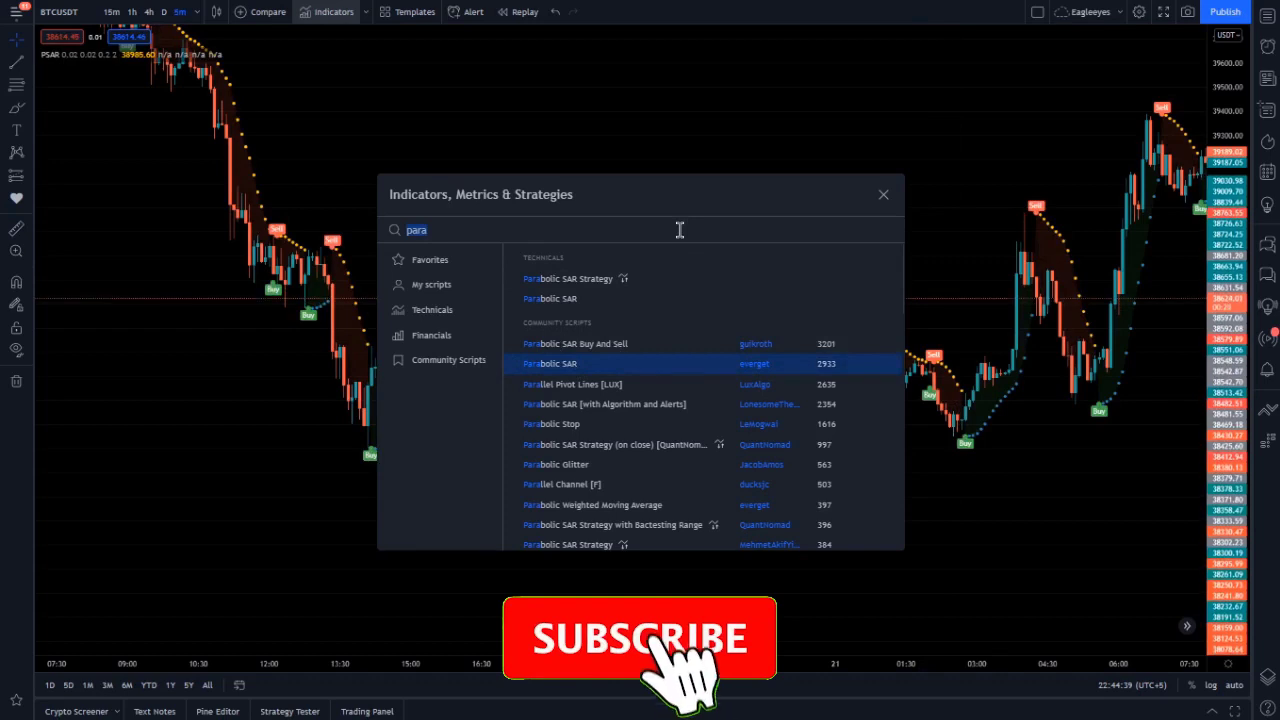
Step: Search the indicators for "donc" and add the community Donchian Trend Ribbon script
type("don")
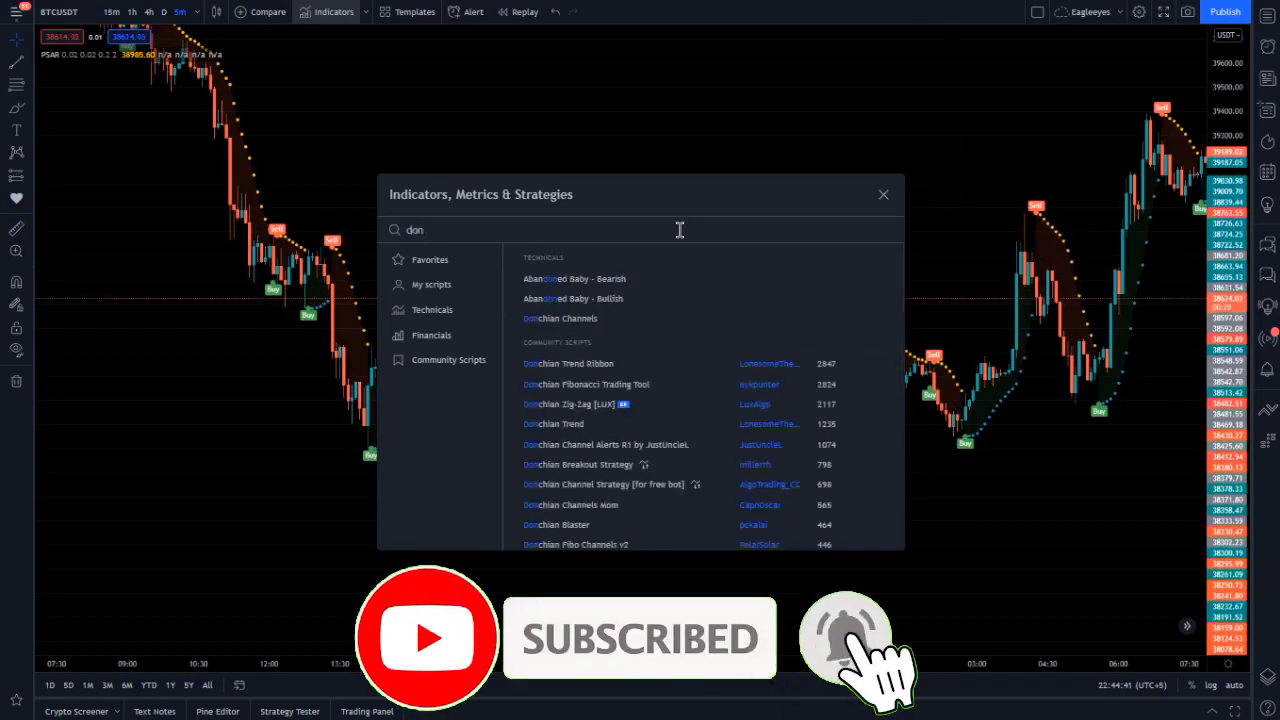
type("ch")
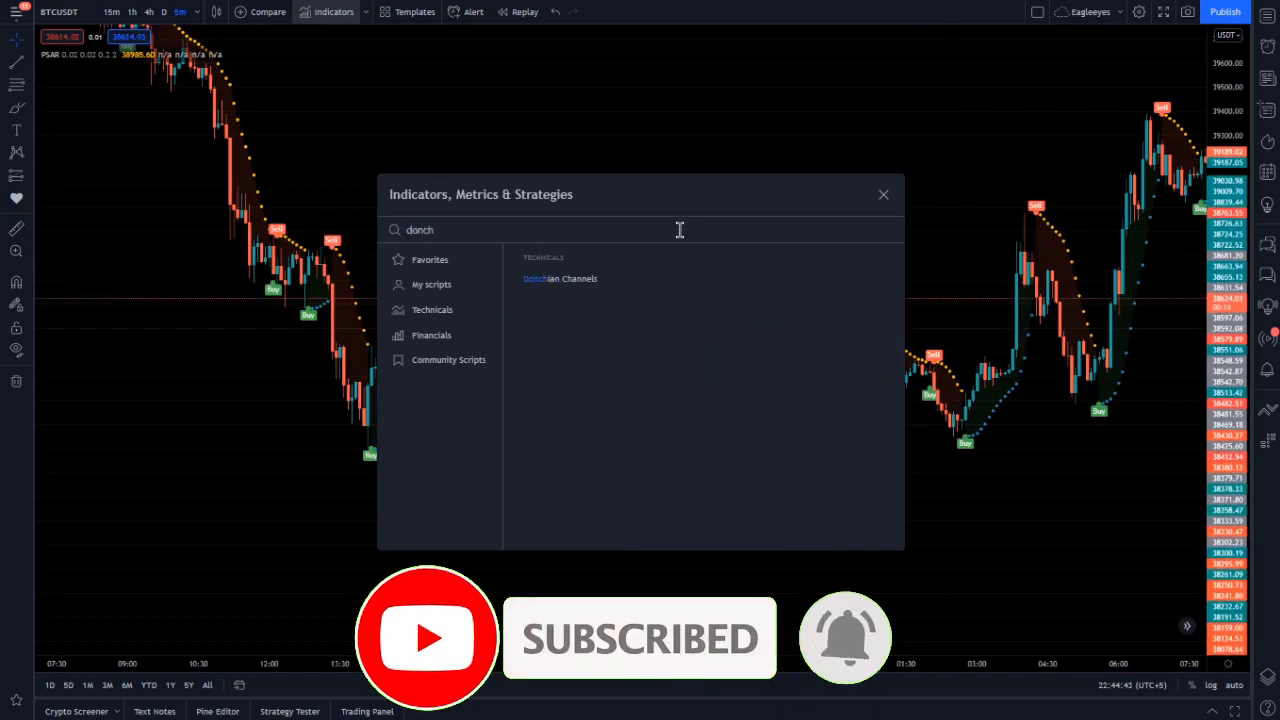
key("BackSpace")
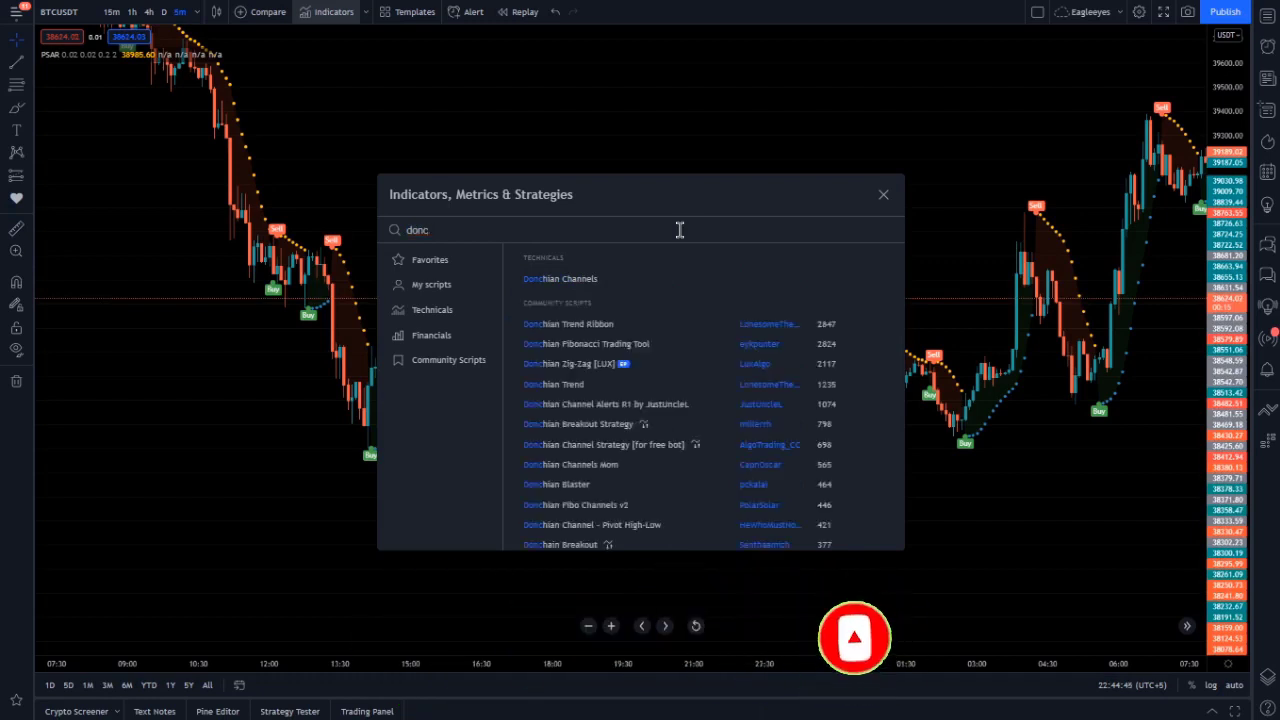
left_click(580, 332)
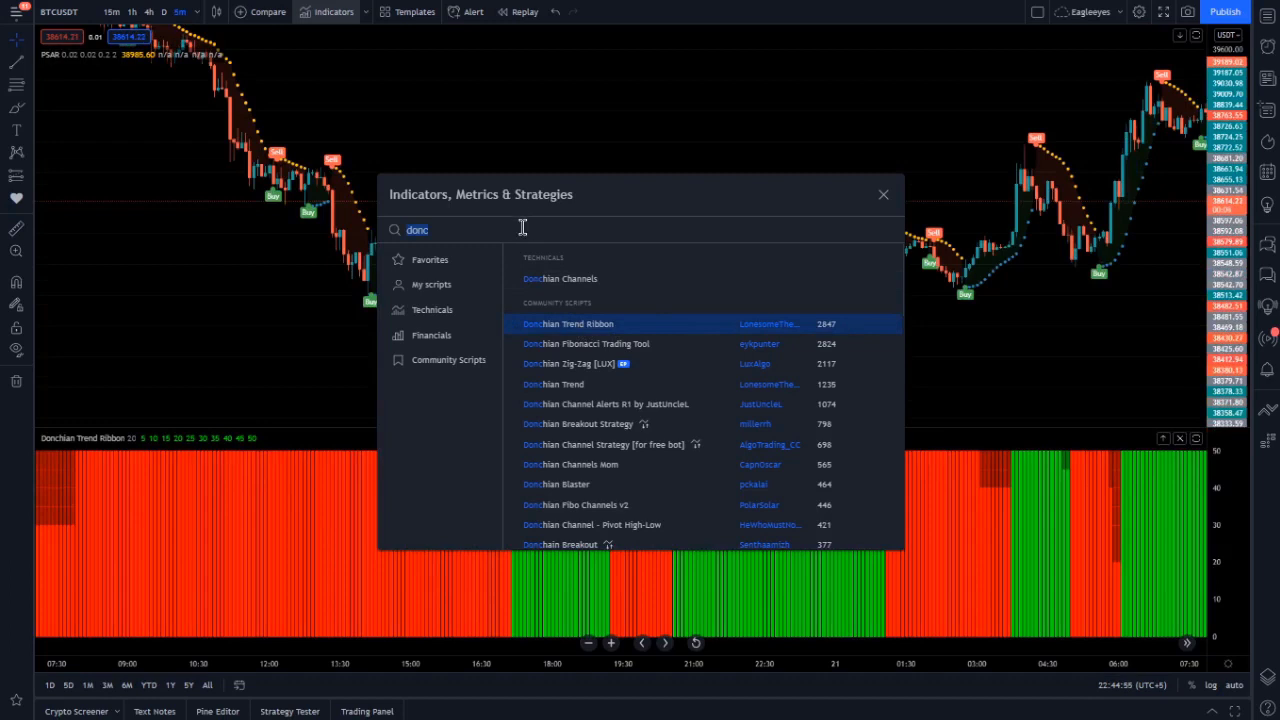
Step: Search the indicators for "ema", add the EMA to the price chart and set its length to 200
key("BackSpace")
key("BackSpace")
key("BackSpace")
key("BackSpace")
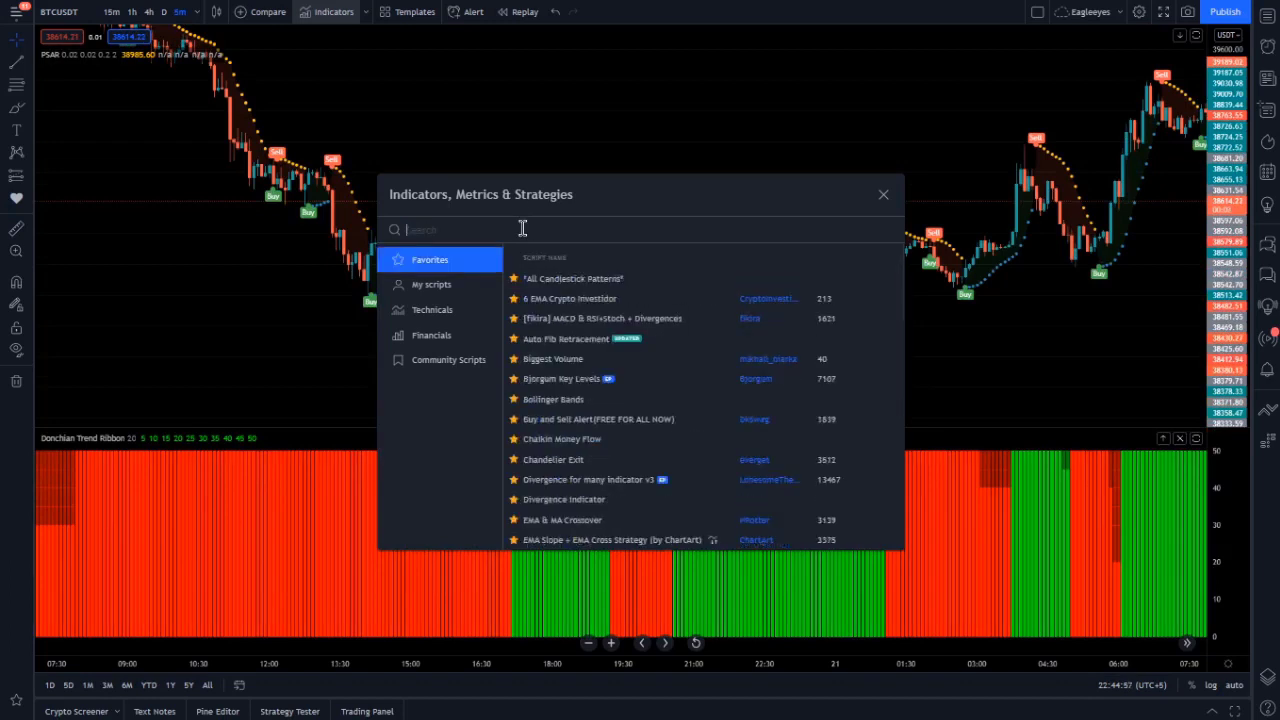
type("ema")
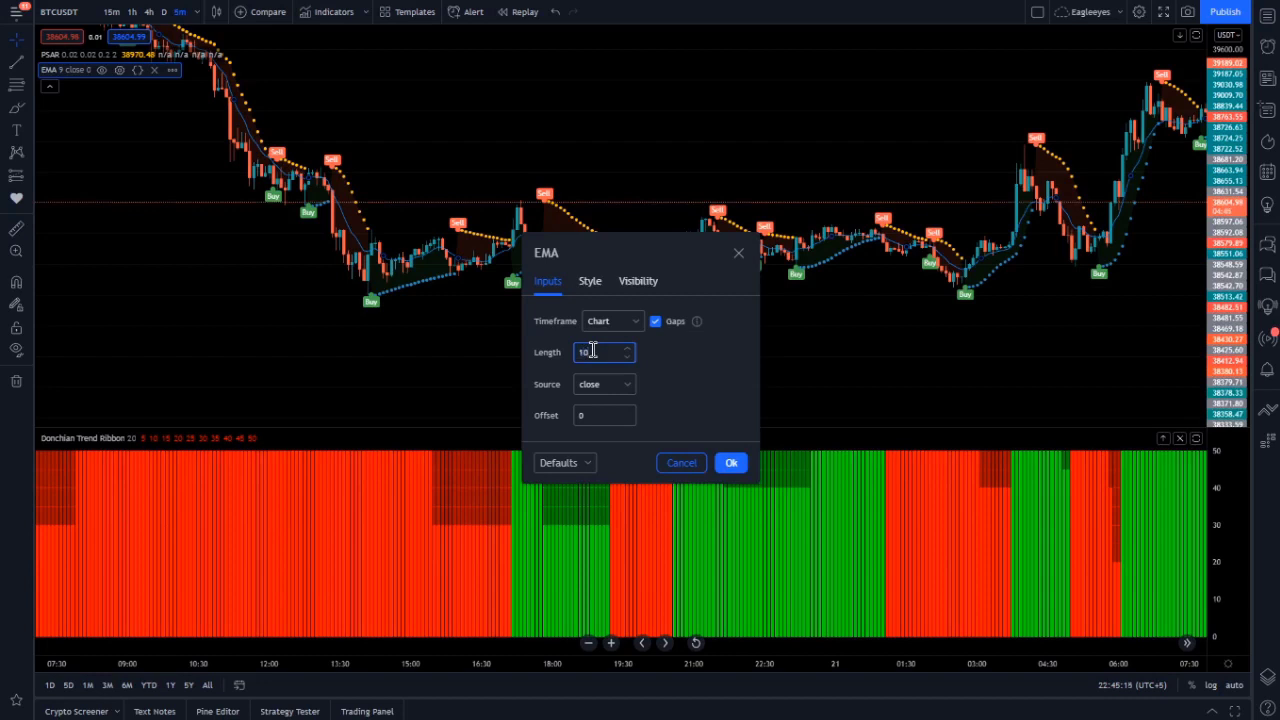
key("BackSpace")
key("BackSpace")
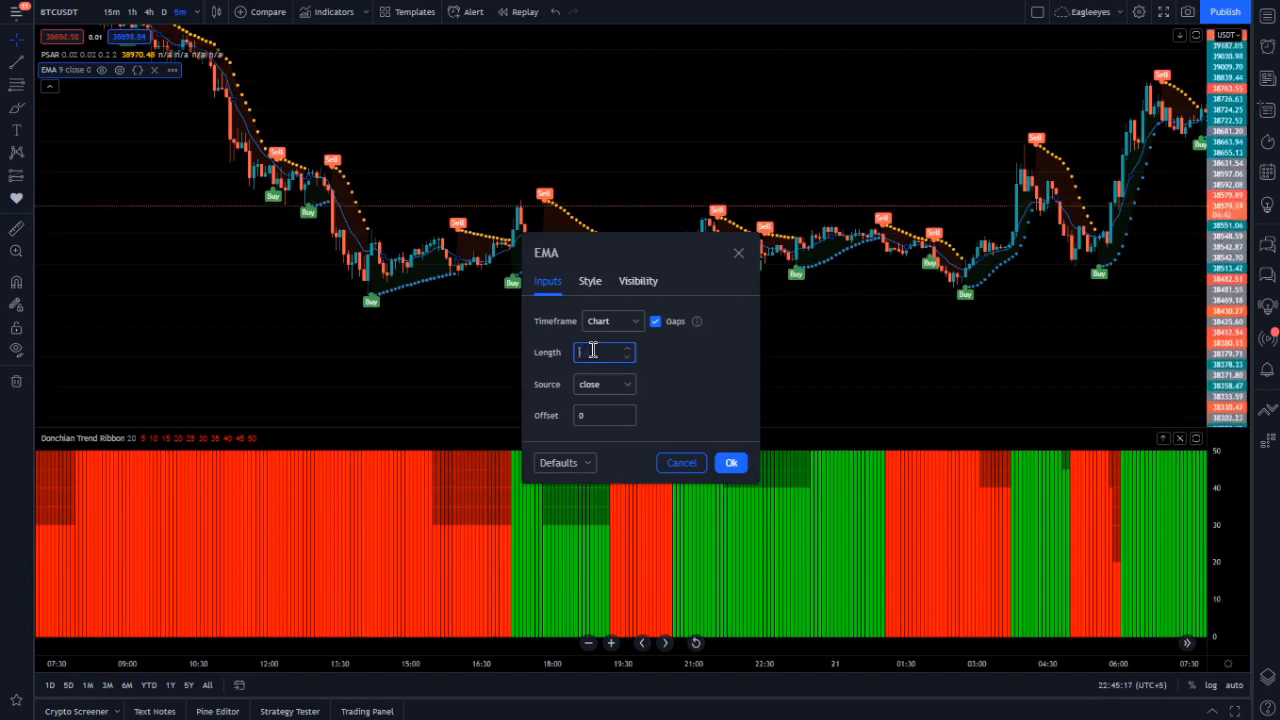
type("00")
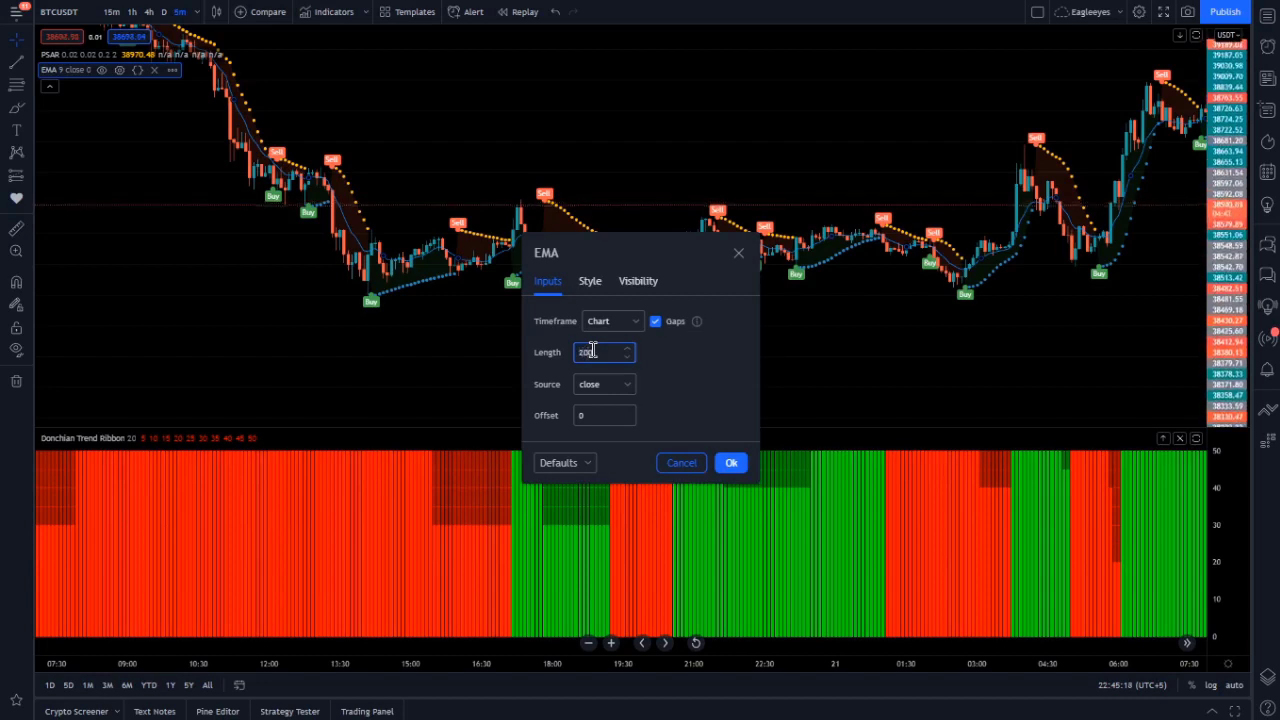
Step: Change the EMA line's color to red and apply the indicator settings
left_click(590, 281)
left_click(608, 322)
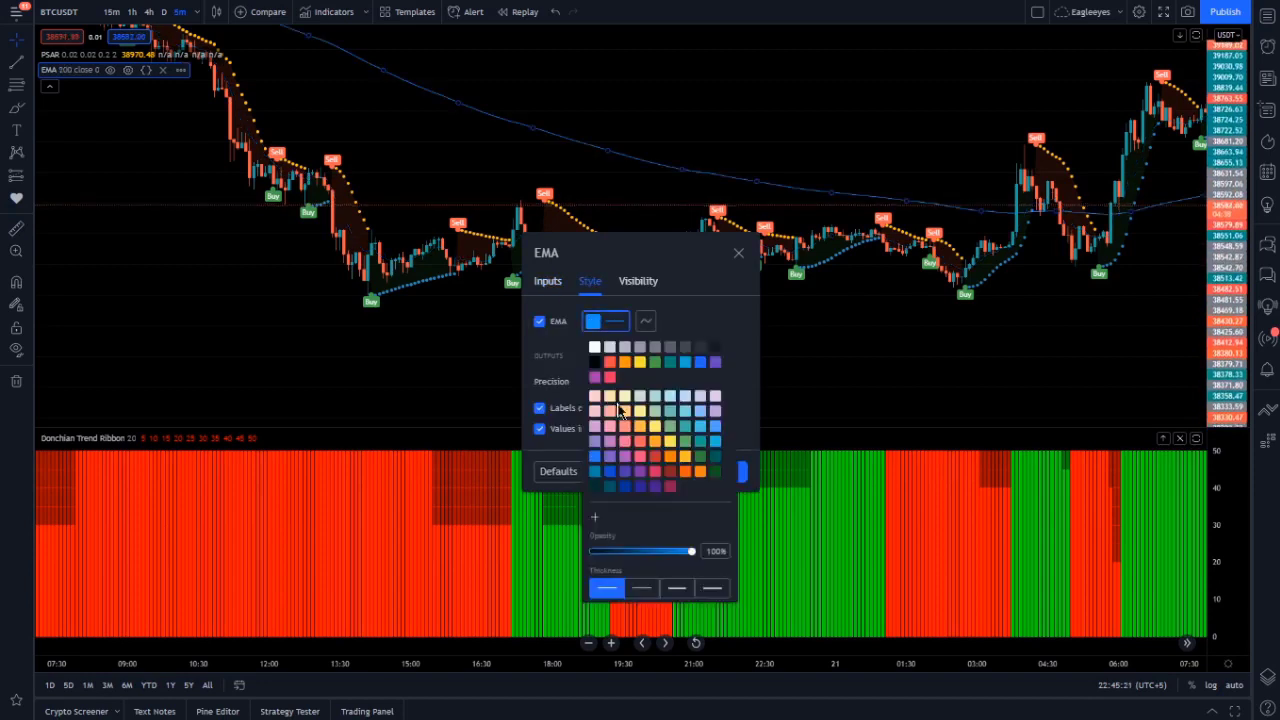
left_click(608, 363)
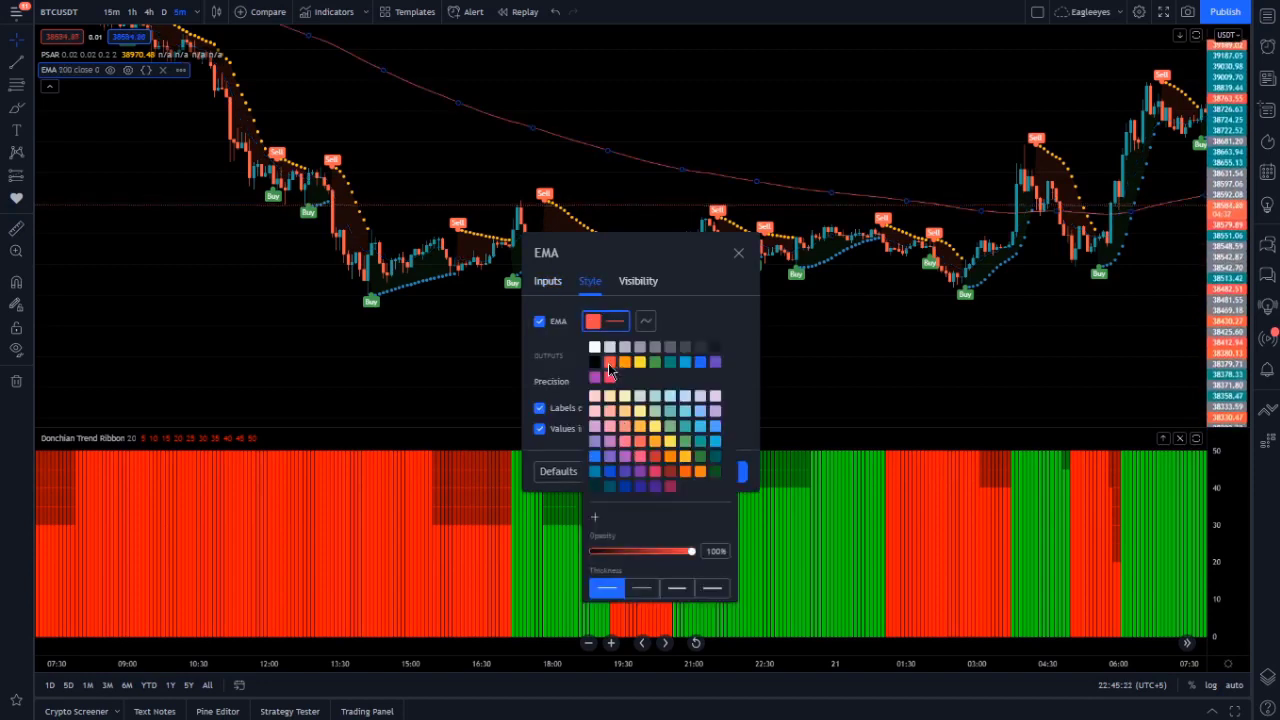
left_click(706, 330)
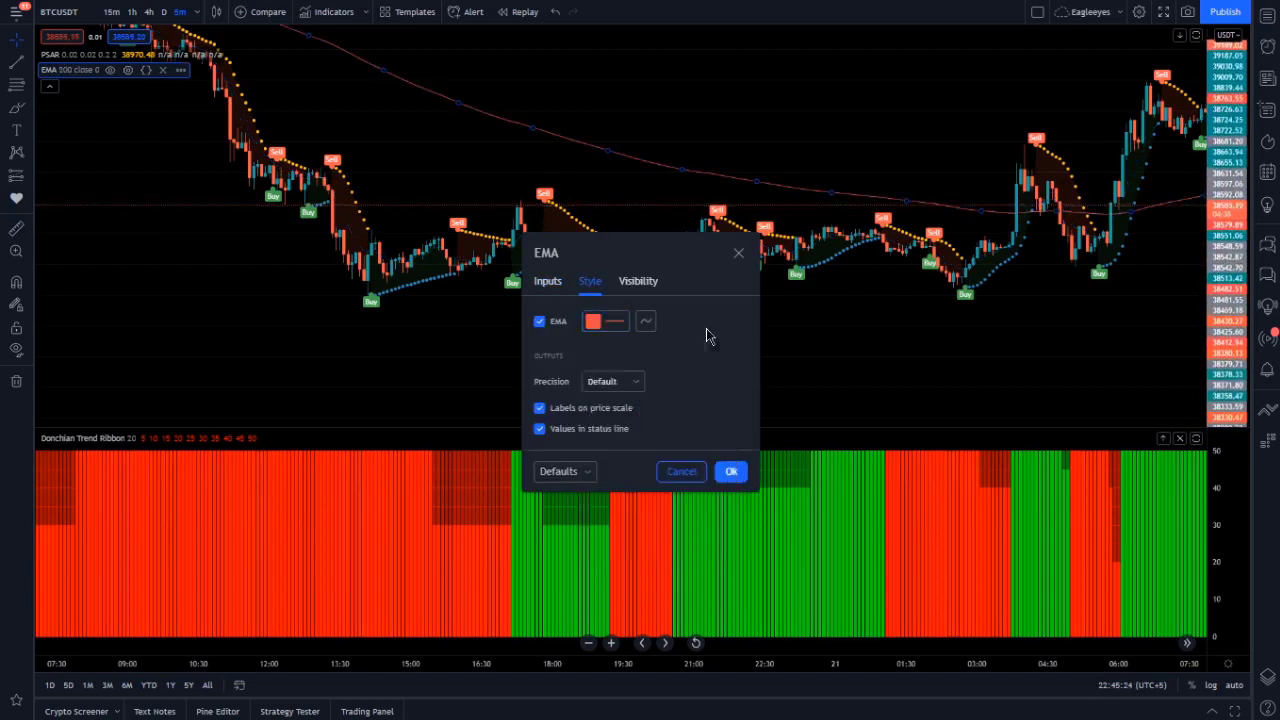
left_click(731, 473)
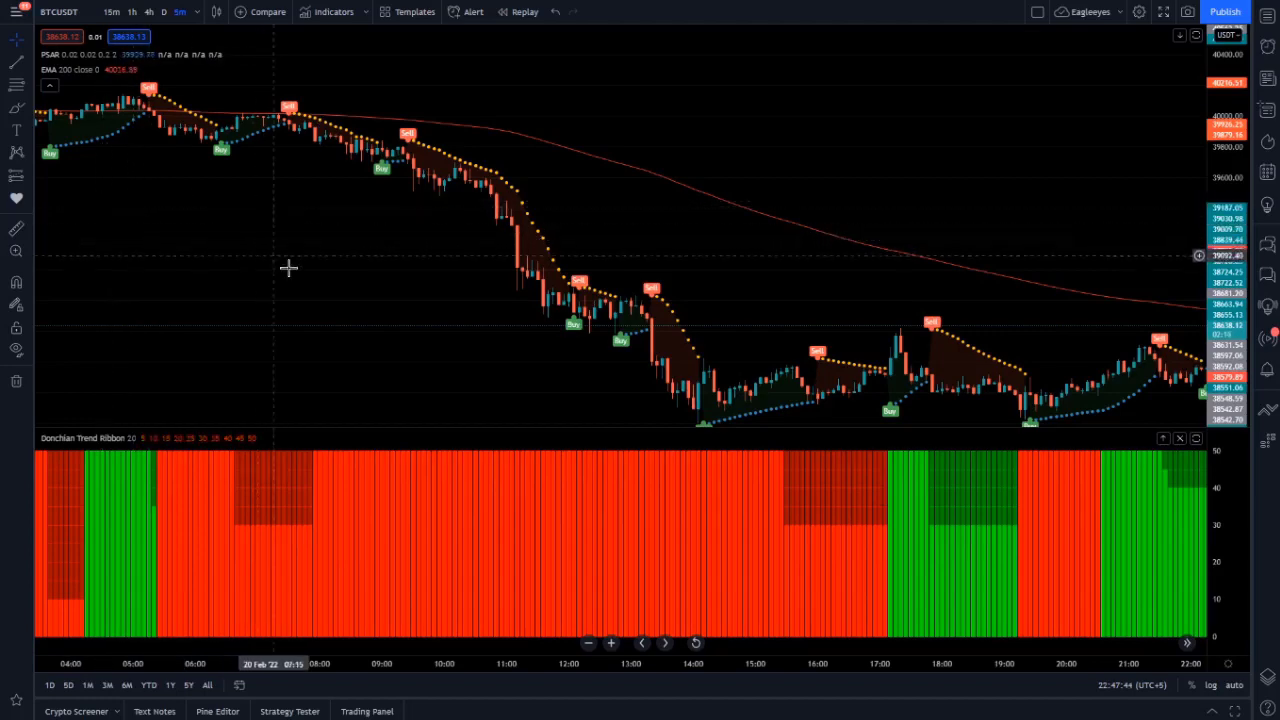
Step: Use the Brush to circle the long red stretch of the Donchian Trend Ribbon from about 05:30 to 19:00
scroll(290, 254, "up", 2)
scroll(290, 254, "down", 2)
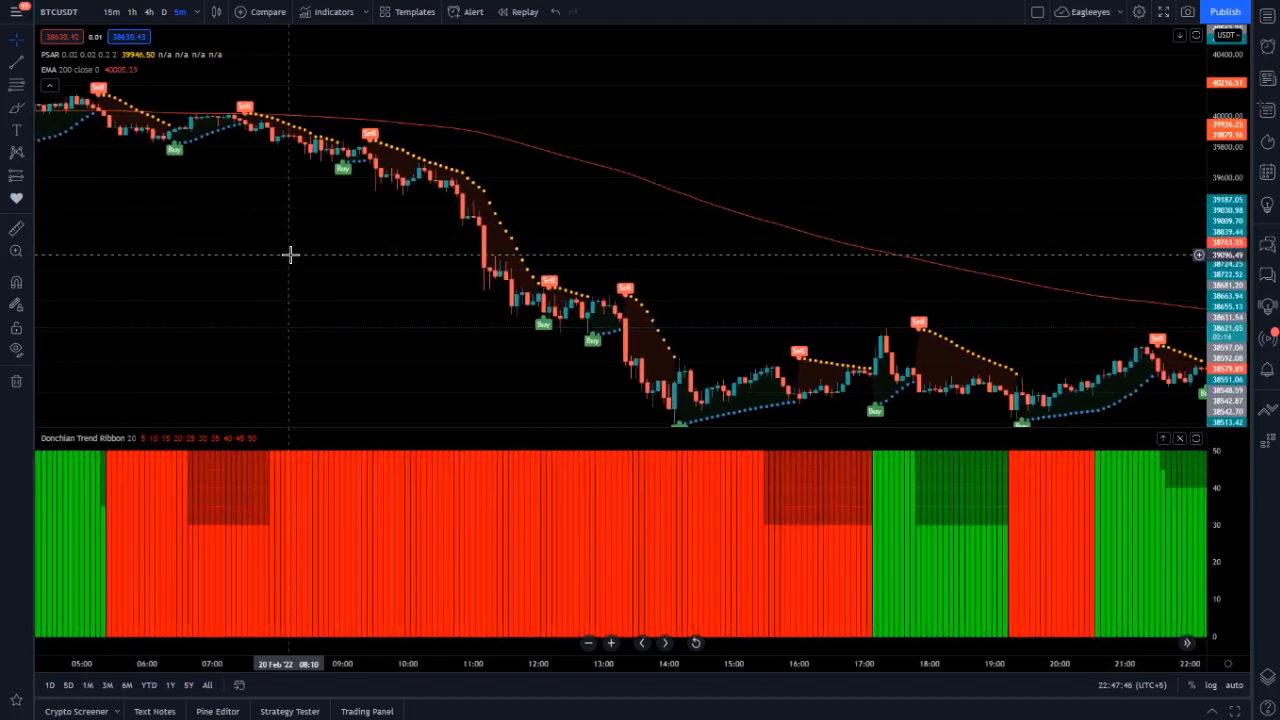
left_click_drag(311, 257, 320, 326)
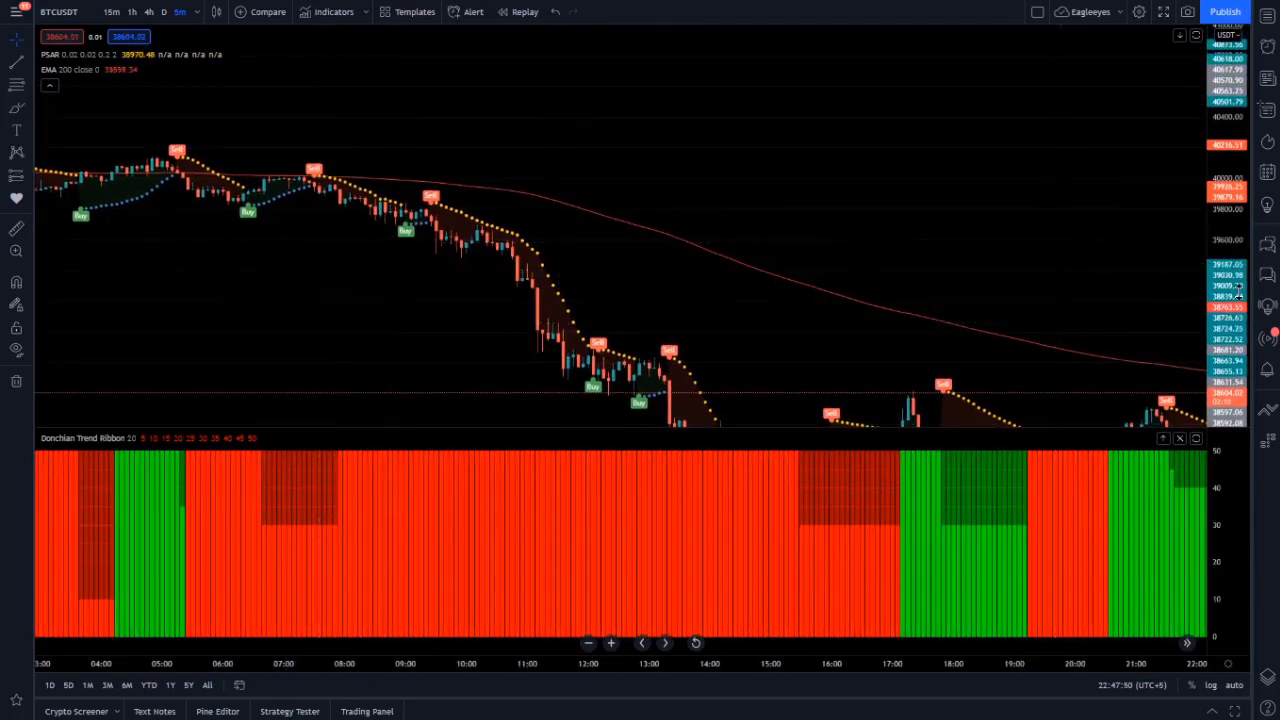
left_click_drag(1230, 300, 1231, 223)
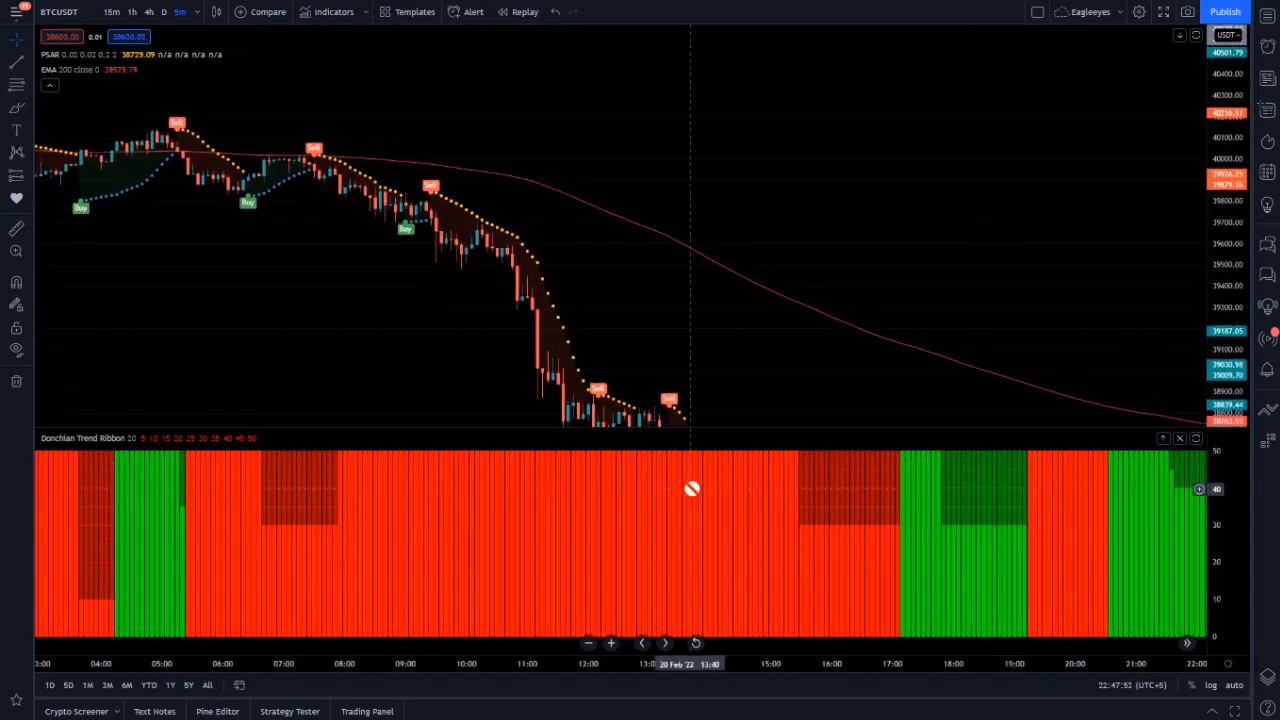
left_click(12, 112)
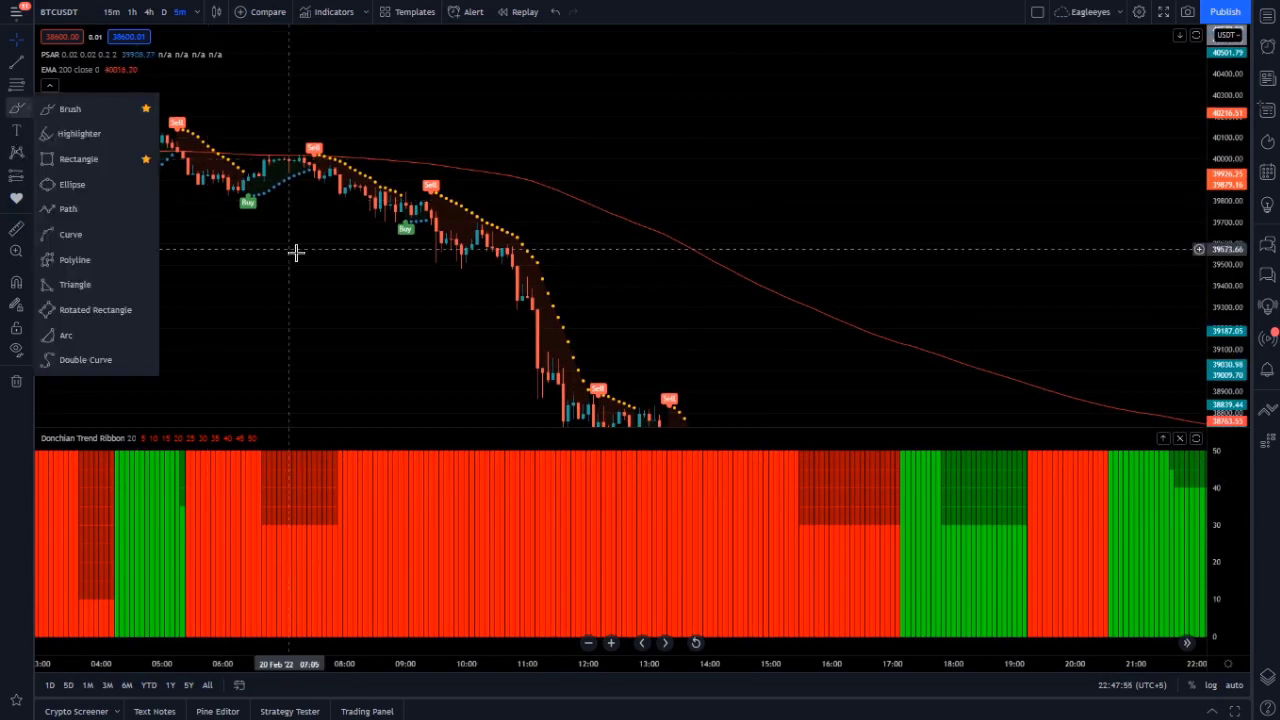
left_click(75, 118)
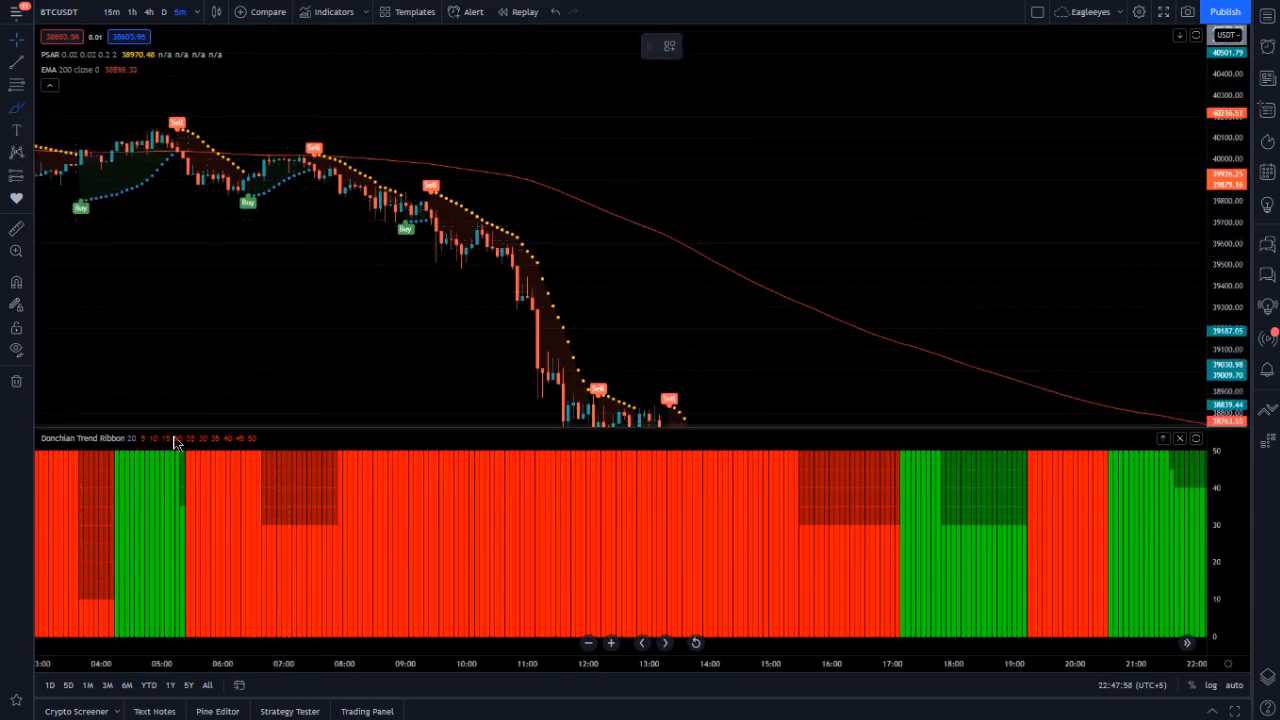
mouse_move(271, 446)
left_mouse_down()
mouse_move(183, 457)
mouse_move(225, 503)
mouse_move(308, 531)
mouse_move(703, 617)
mouse_move(1043, 569)
mouse_move(816, 472)
mouse_move(262, 448)
left_mouse_up()
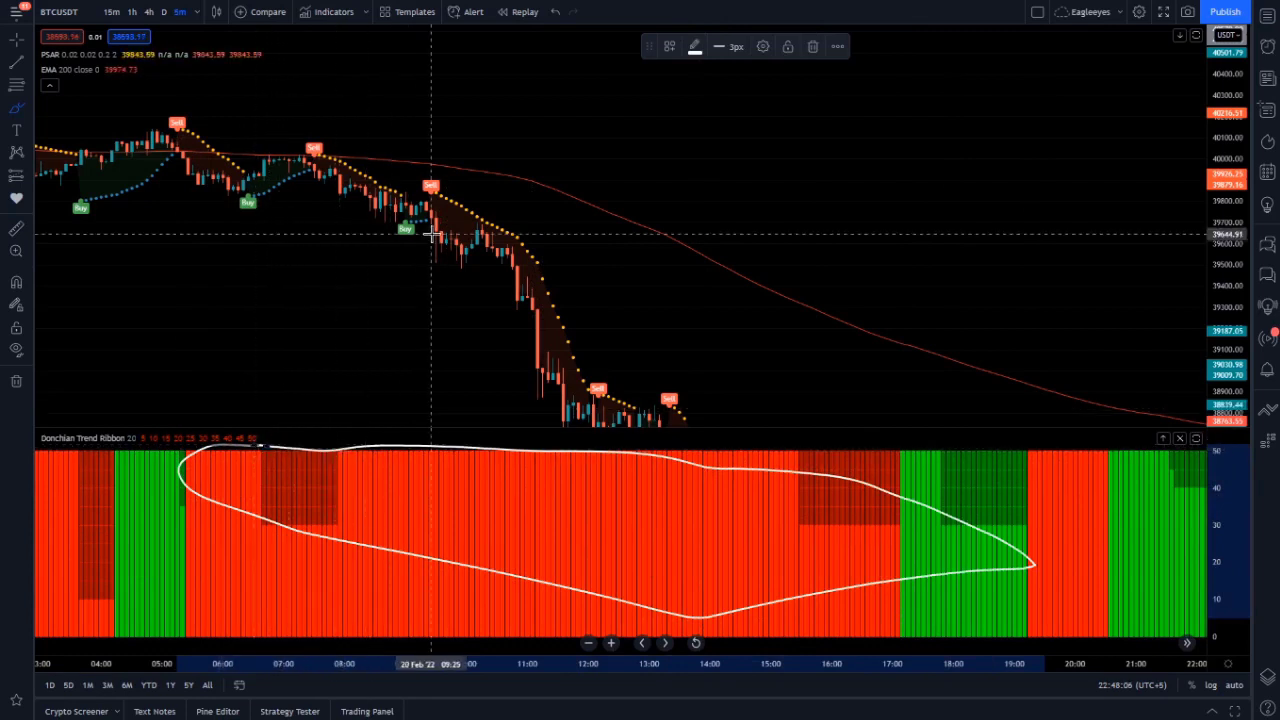
Step: Circle the Sell, Buy and Sell signals between about 07:30 and 09:30, and brush a downward and an upward arrow on the price chart
mouse_move(314, 134)
left_mouse_down()
mouse_move(300, 138)
mouse_move(300, 182)
mouse_move(323, 165)
mouse_move(314, 136)
left_mouse_up()
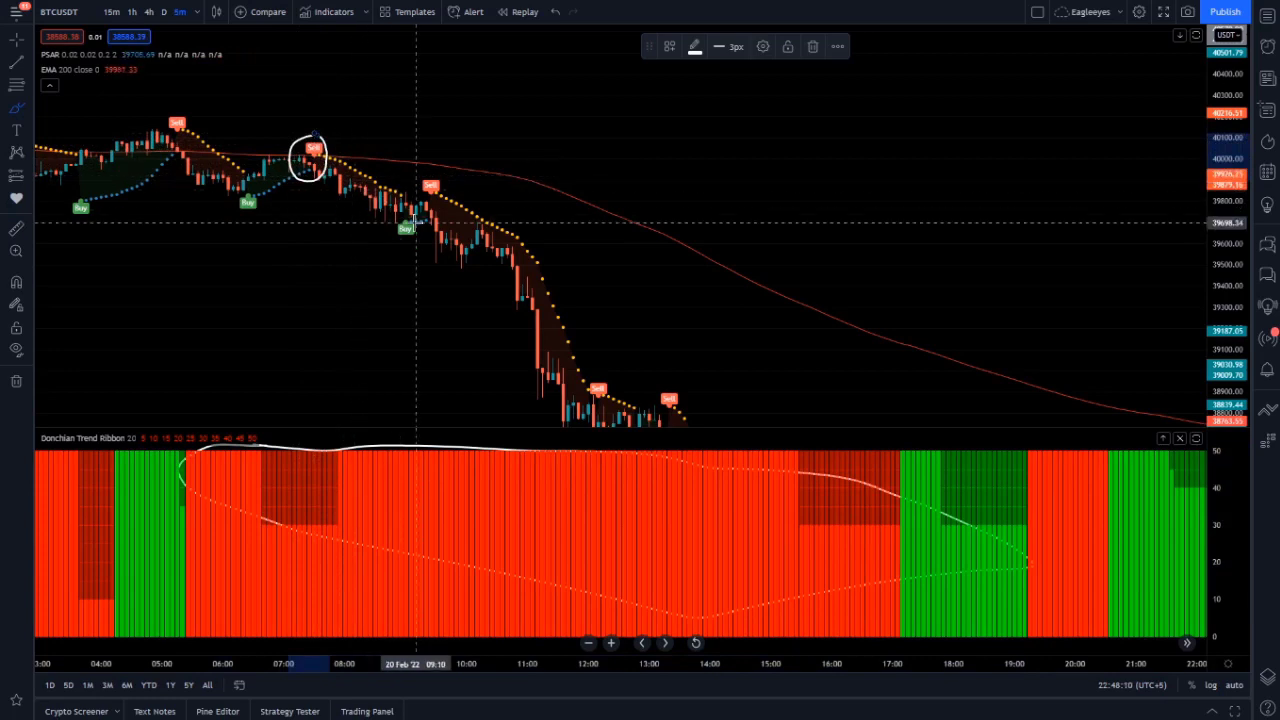
mouse_move(371, 251)
left_mouse_down()
mouse_move(424, 225)
mouse_move(385, 213)
left_mouse_up()
mouse_move(455, 177)
left_mouse_down()
mouse_move(422, 208)
mouse_move(452, 203)
mouse_move(438, 173)
left_mouse_up()
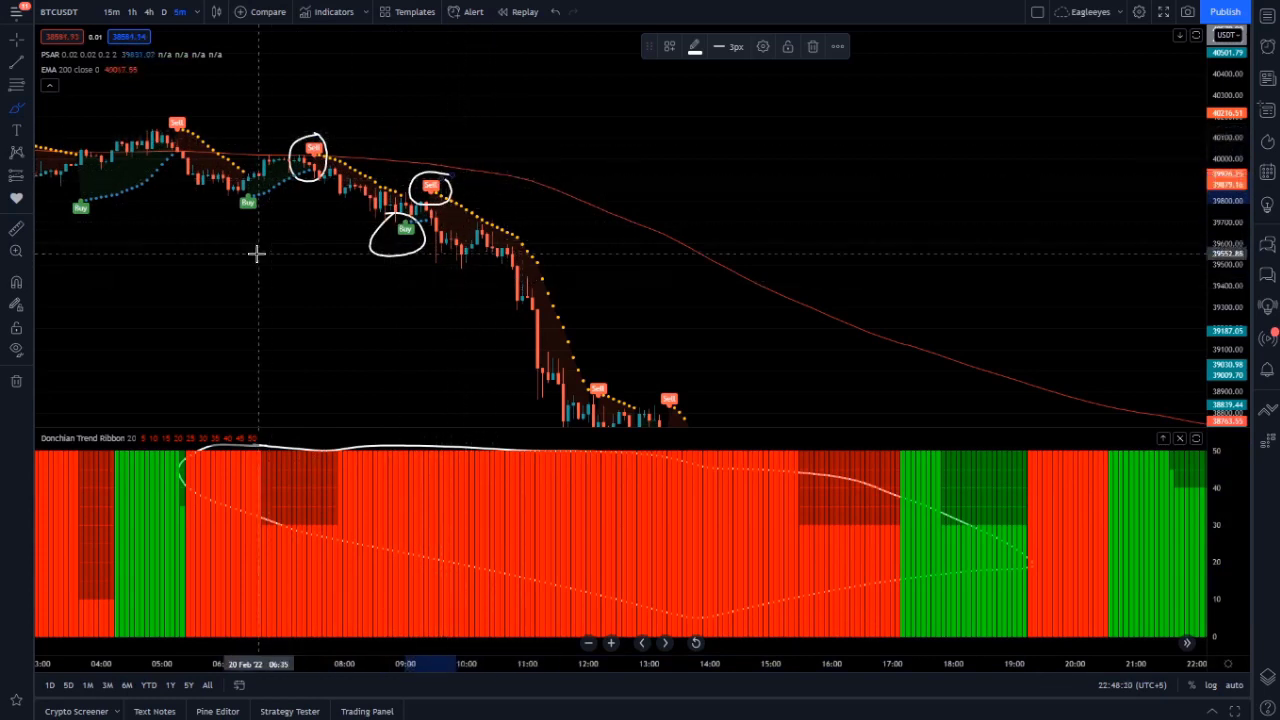
mouse_move(291, 228)
left_mouse_down()
mouse_move(409, 345)
mouse_move(380, 346)
mouse_move(421, 308)
left_mouse_up()
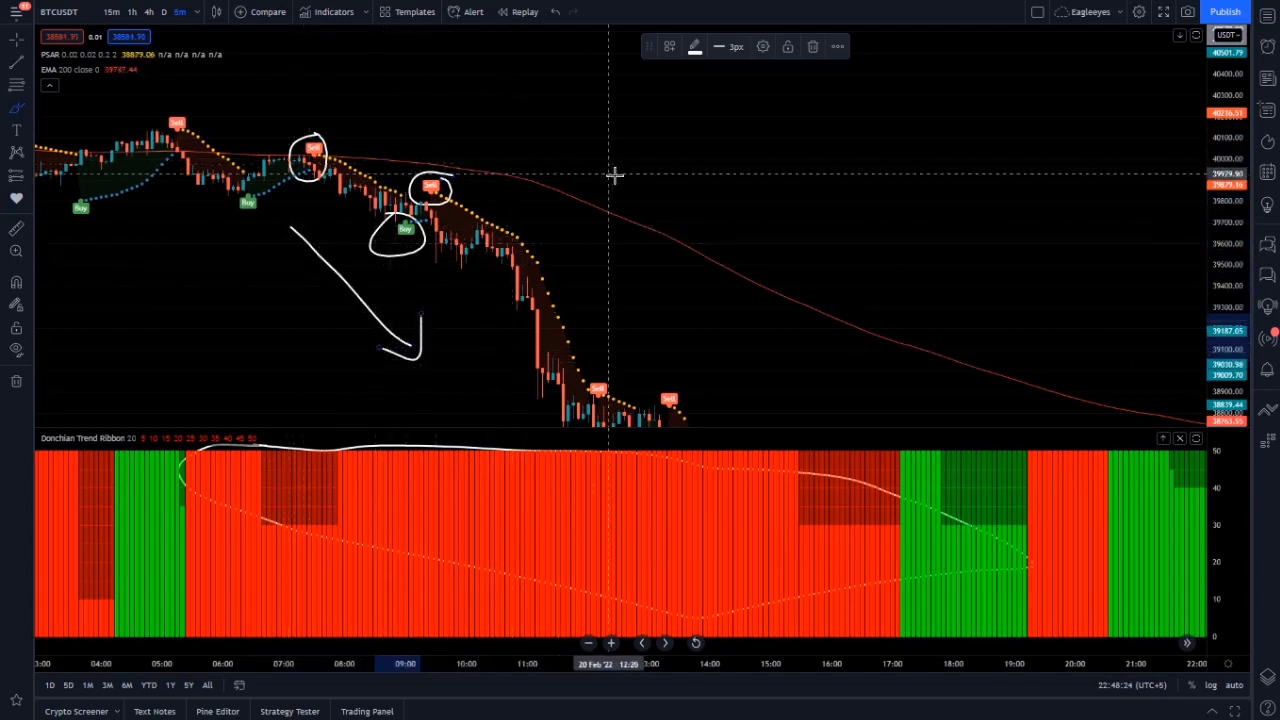
mouse_move(618, 175)
left_mouse_down()
mouse_move(783, 75)
mouse_move(779, 107)
left_mouse_up()
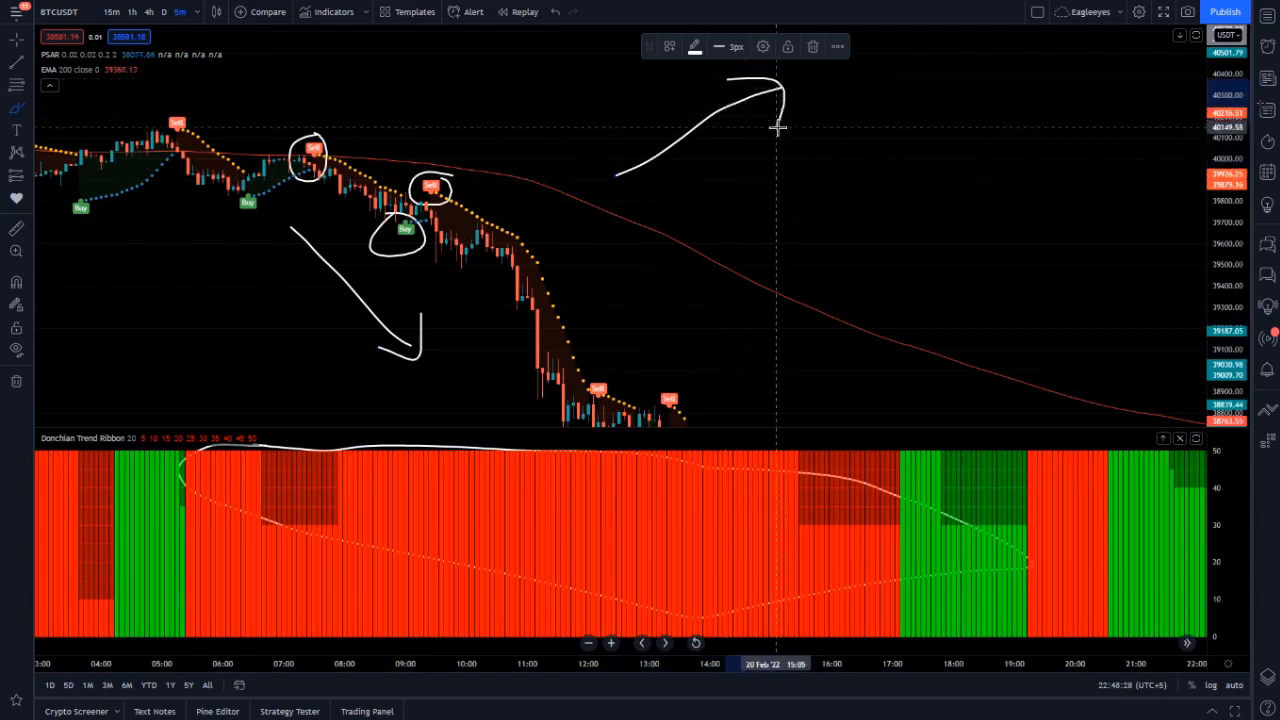
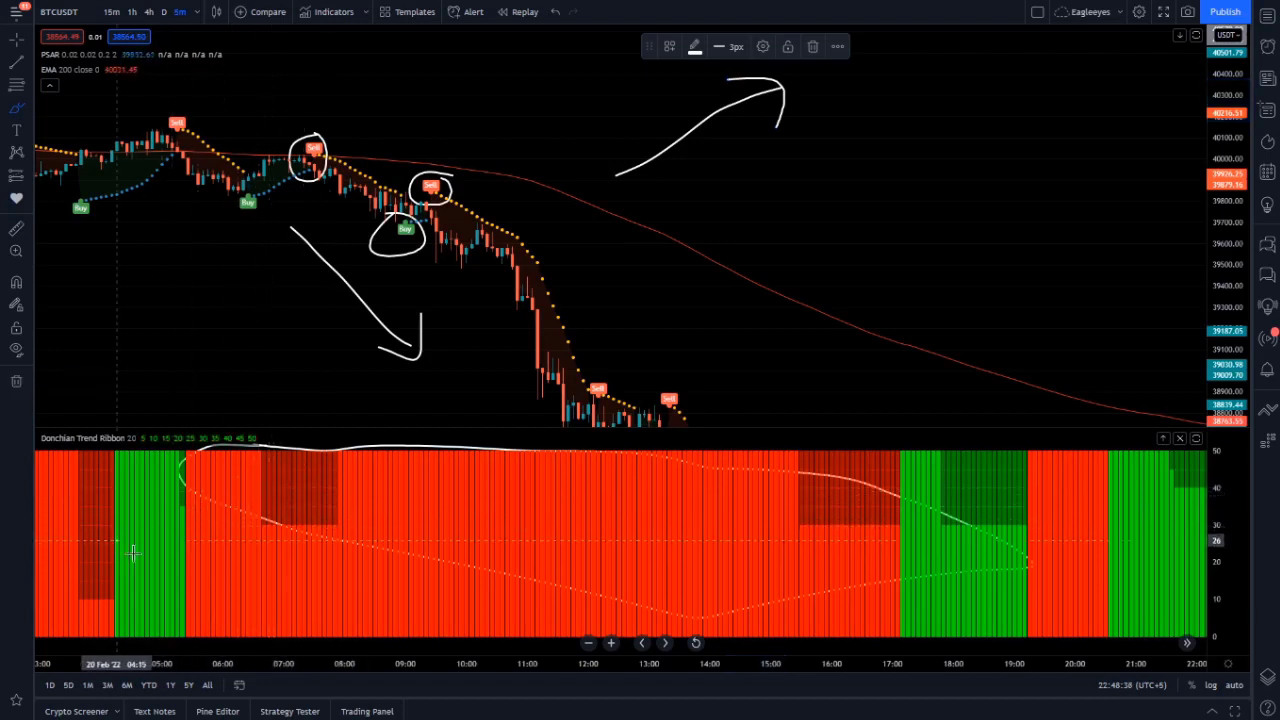
Step: Brush check marks on the Donchian ribbon near 05:00, 09:00 and 18:30, and remove all drawings from the chart
mouse_move(118, 542)
left_mouse_down()
mouse_move(165, 532)
mouse_move(197, 488)
left_mouse_up()
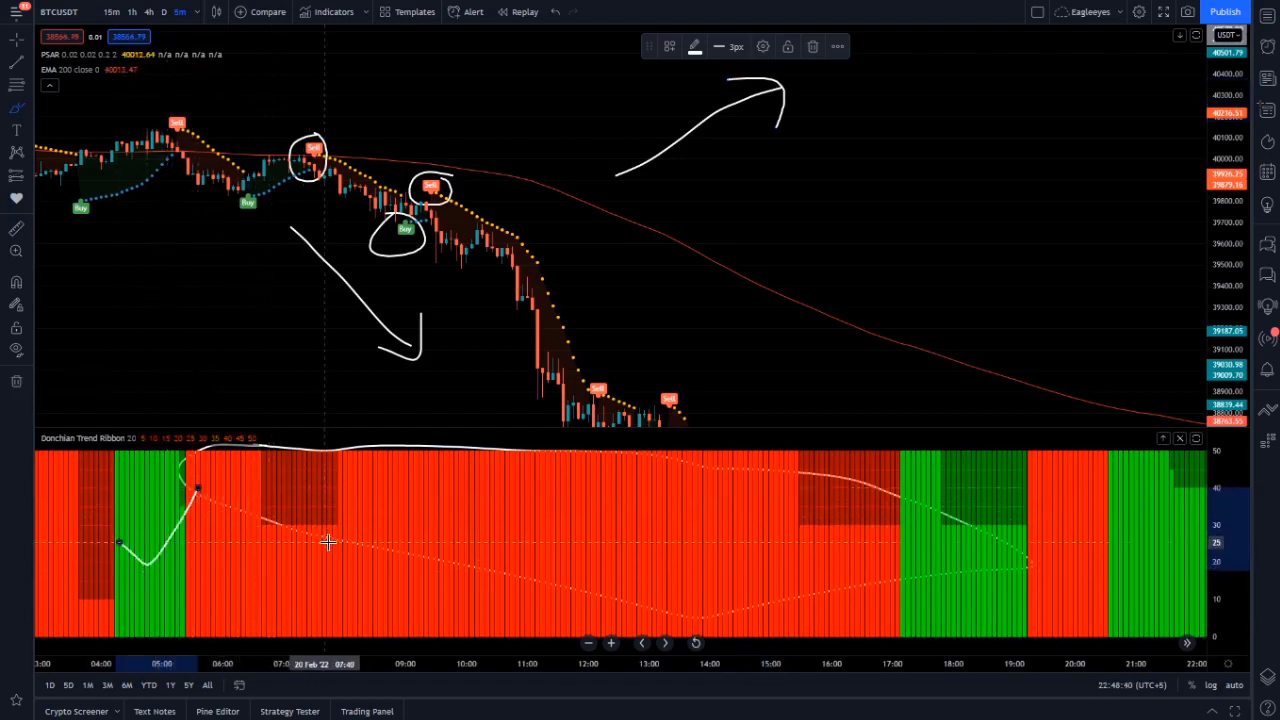
mouse_move(328, 542)
left_mouse_down()
mouse_move(451, 523)
mouse_move(485, 490)
left_mouse_up()
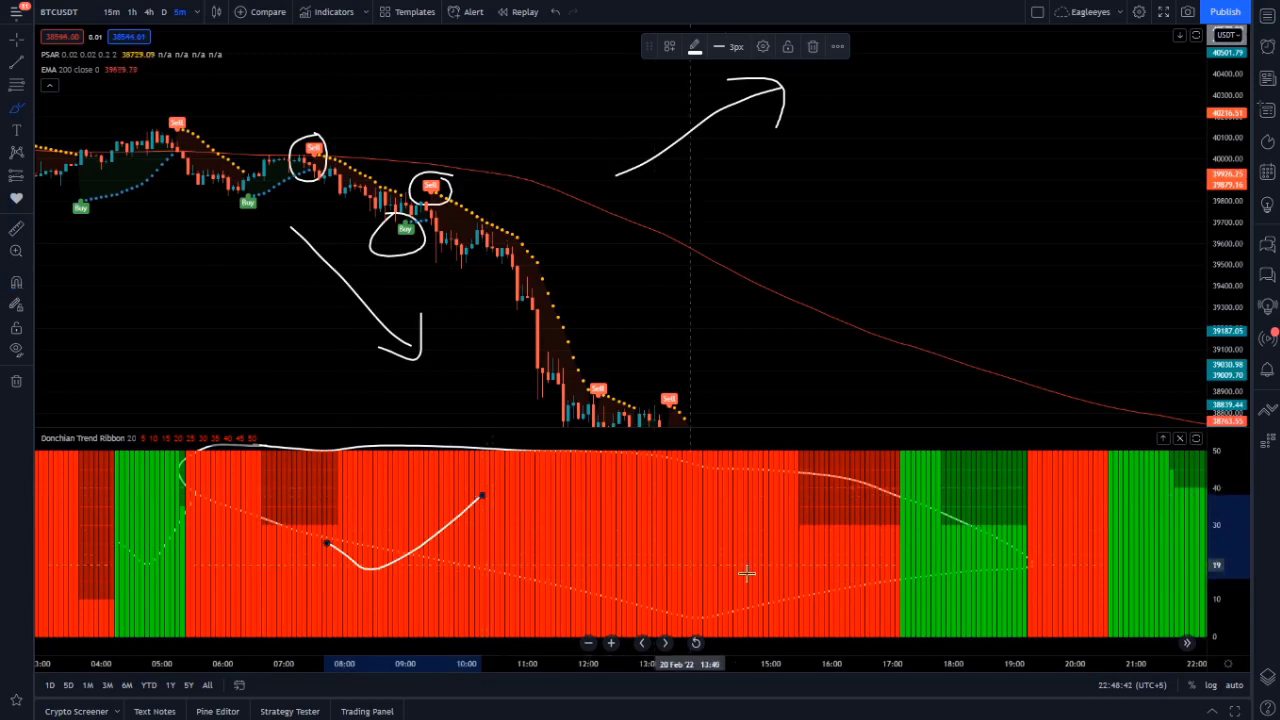
mouse_move(932, 557)
left_mouse_down()
mouse_move(985, 562)
mouse_move(1029, 523)
left_mouse_up()
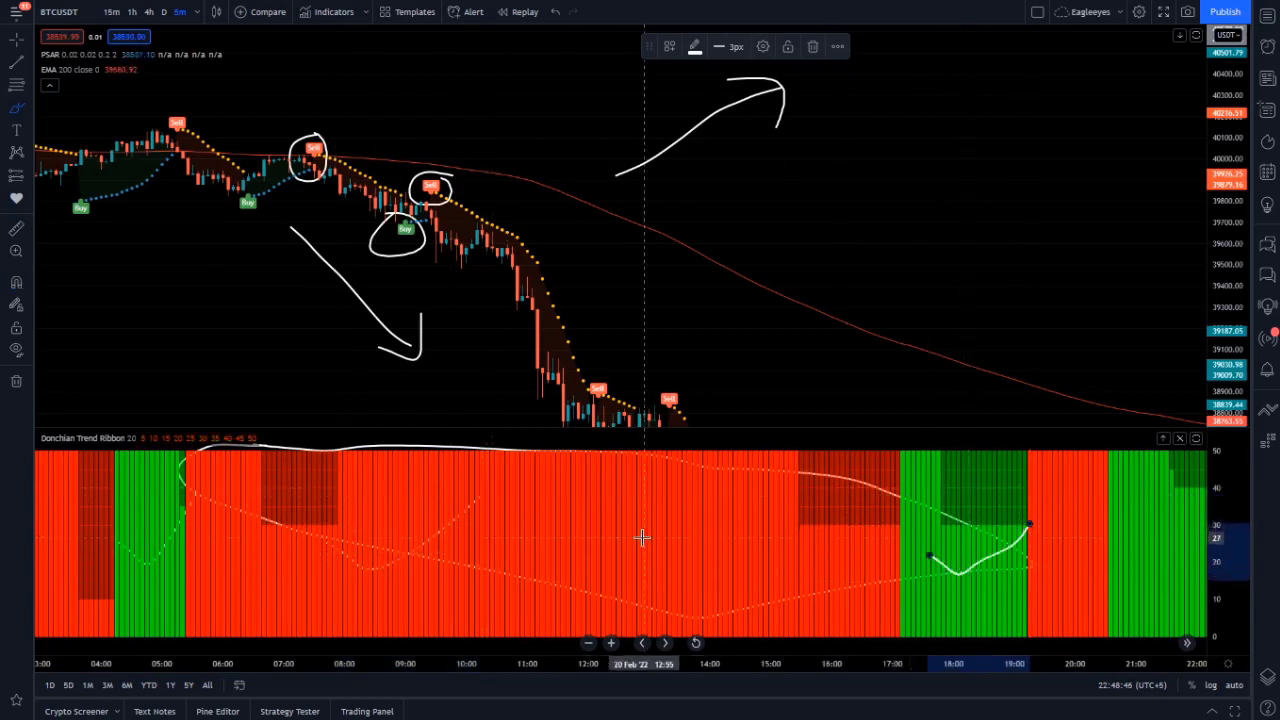
left_click(15, 382)
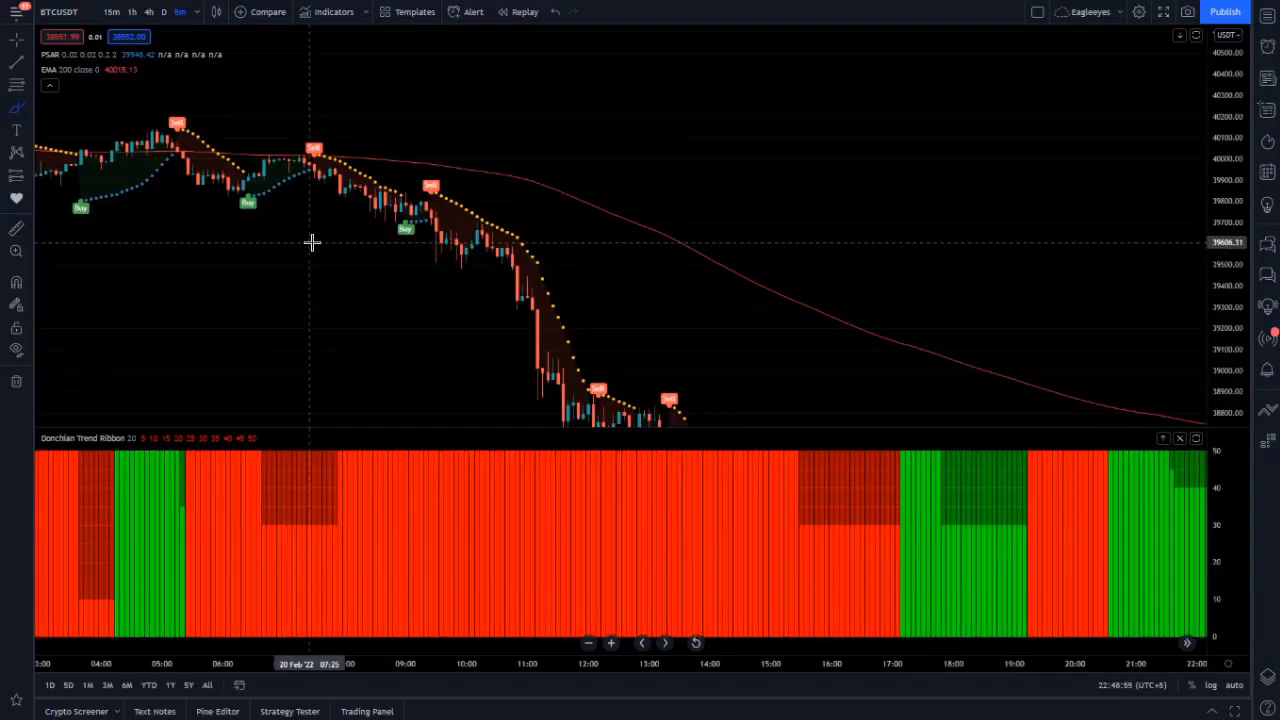
Step: Brush circles around the 200 EMA line near 08:30 and the Sell signal near 07:30
scroll(312, 242, "up", 5)
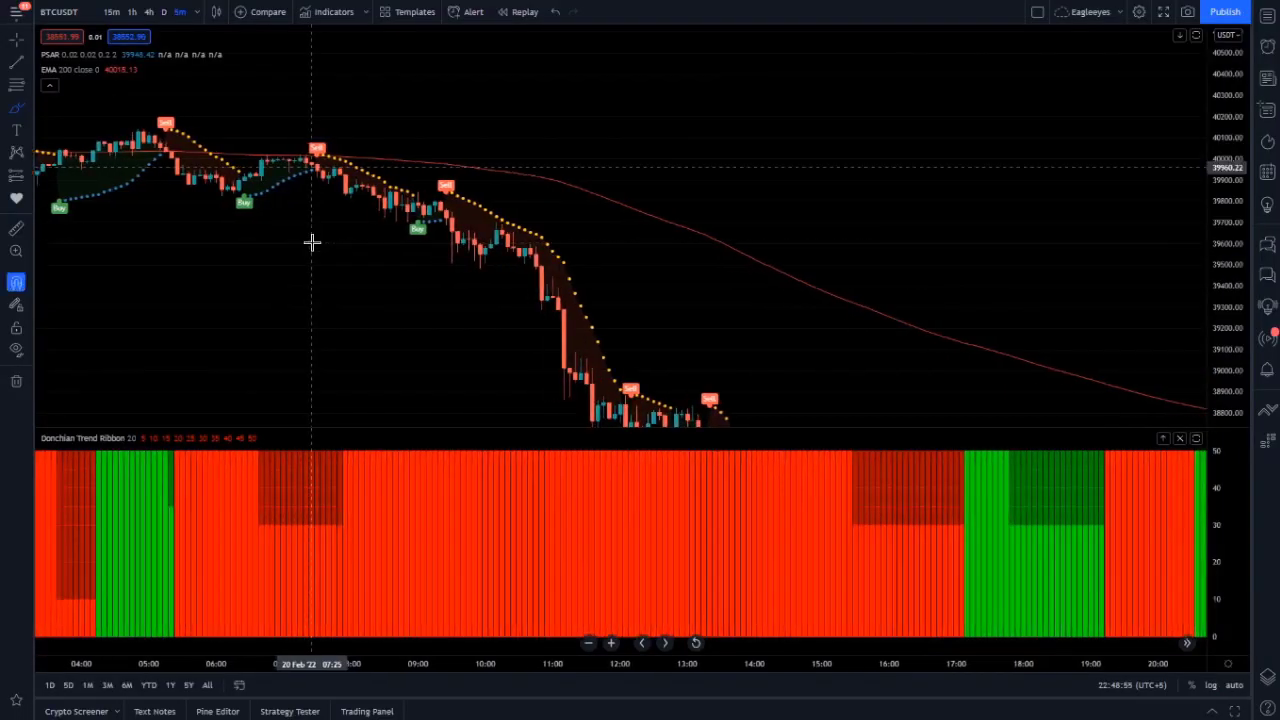
scroll(312, 242, "up", 3)
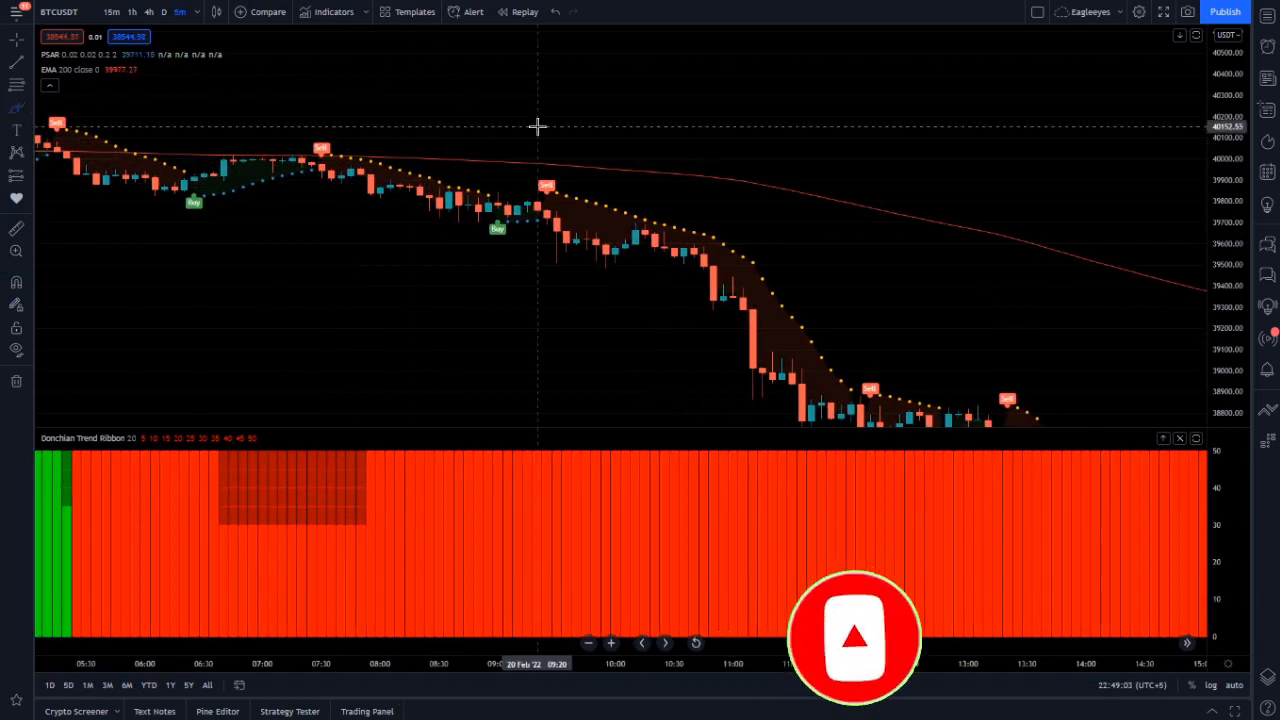
left_click_drag(418, 160, 424, 157)
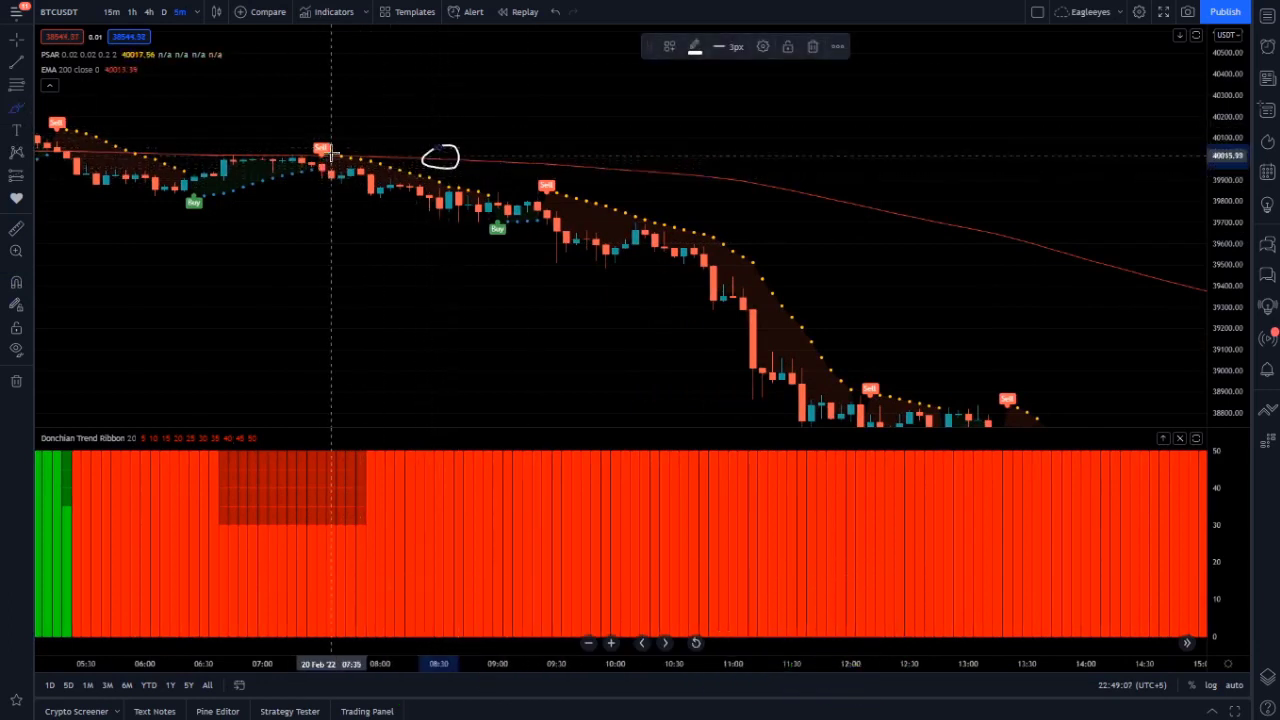
mouse_move(331, 136)
left_mouse_down()
mouse_move(314, 134)
mouse_move(323, 180)
mouse_move(334, 150)
left_mouse_up()
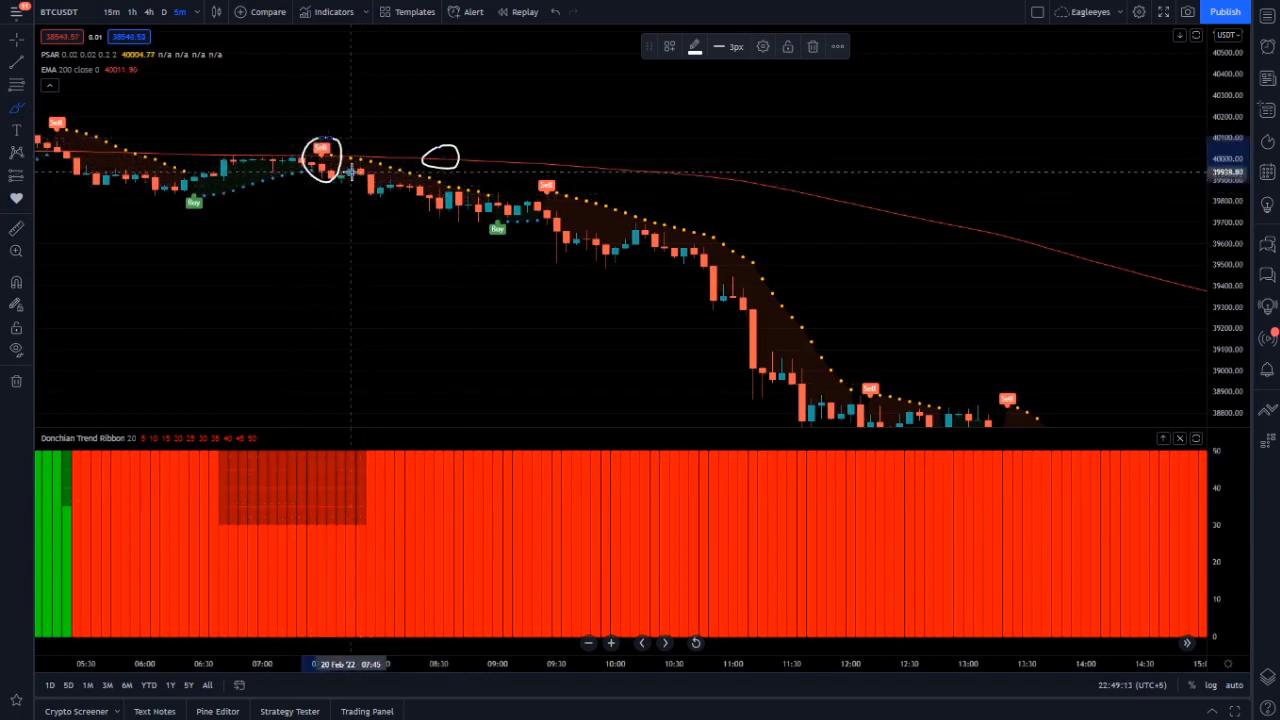
Step: Place a Short Position at the 07:40 candle, extended to about 11:30, with stop about 40,188 and target about 38,870
left_click(30, 182)
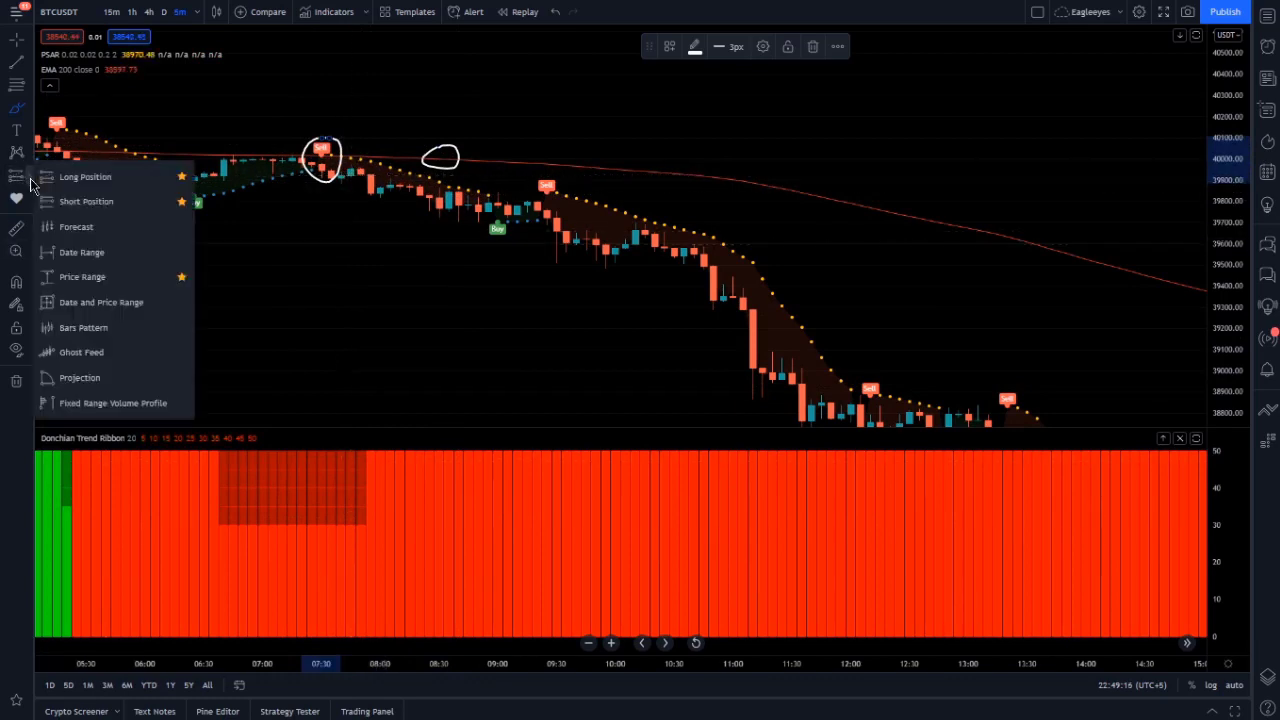
left_click(78, 201)
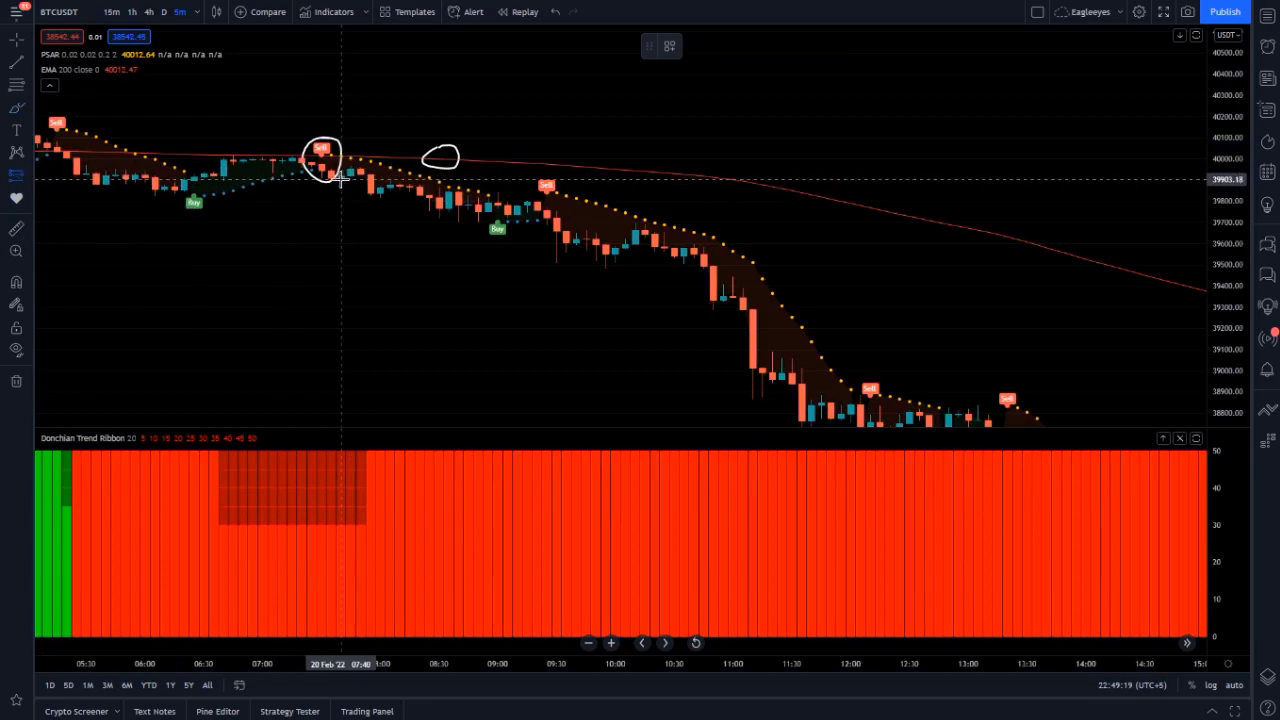
left_click(340, 180)
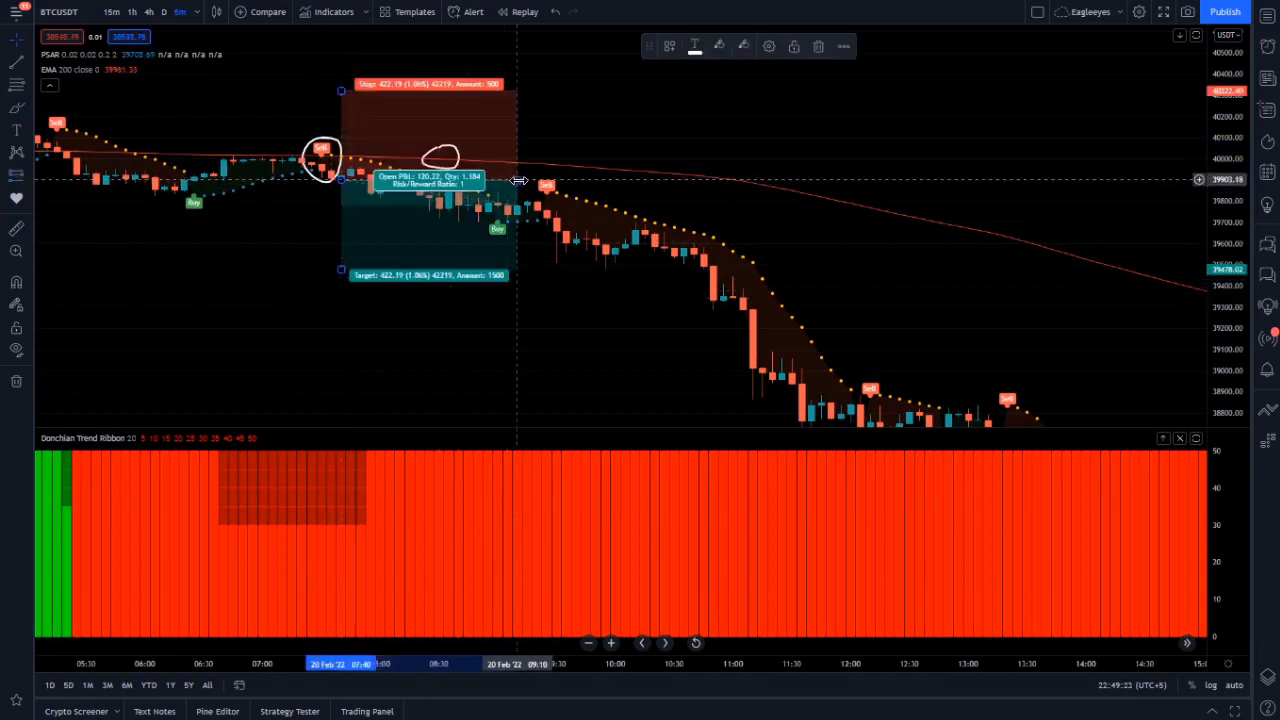
left_click_drag(517, 180, 665, 185)
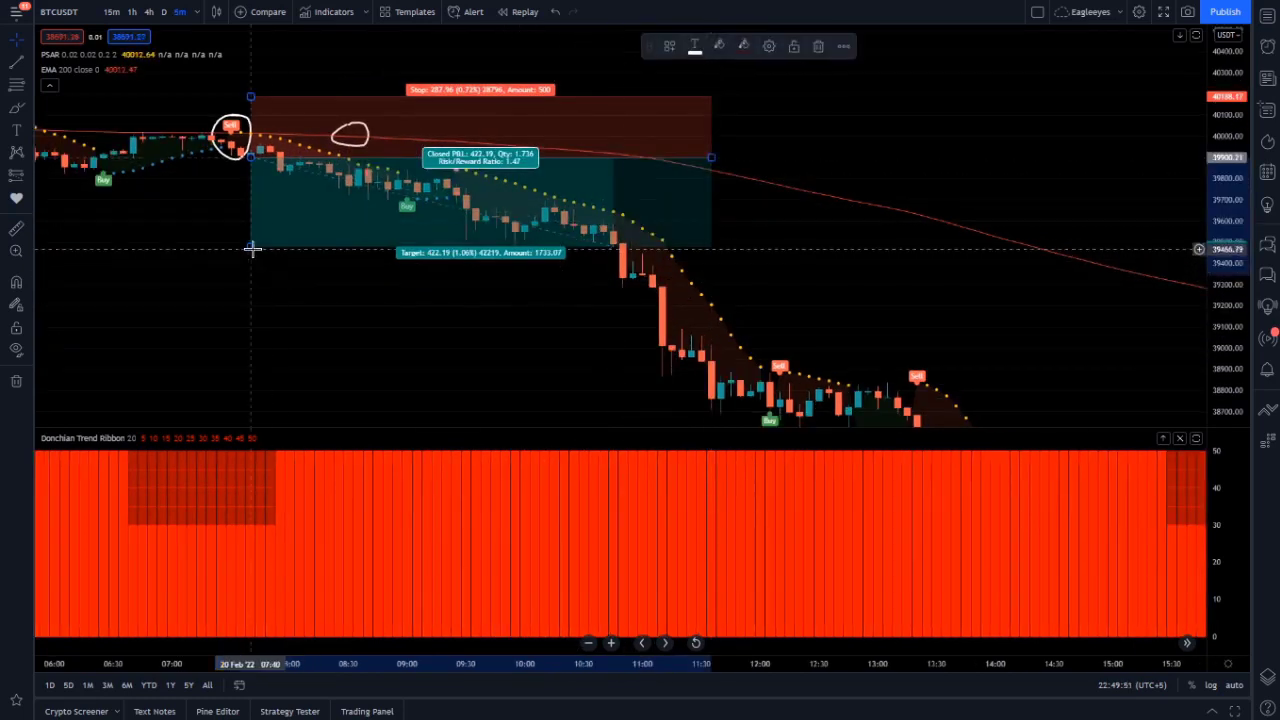
left_click_drag(251, 247, 272, 375)
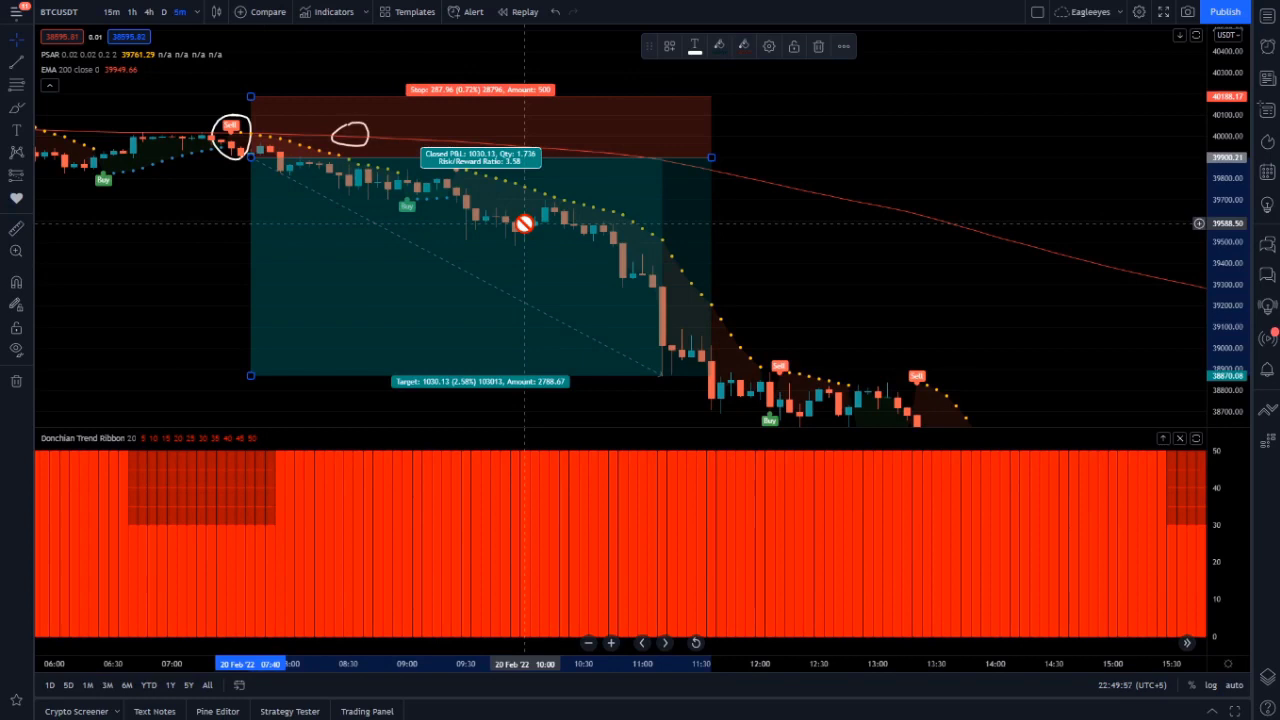
Step: Clear the existing drawings and place a Short Position at the 12:10 Sell signal, entry about 38,769 and target about 38,054
left_click(524, 224)
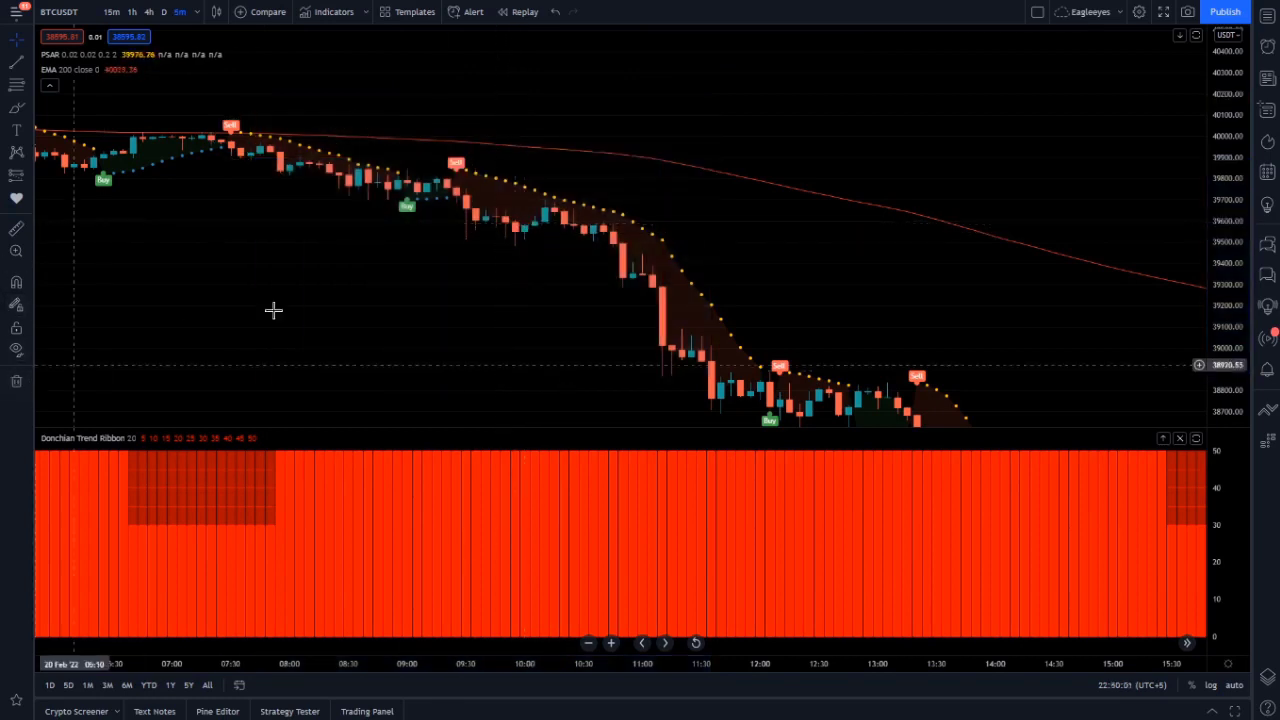
left_click_drag(460, 330, 323, 272)
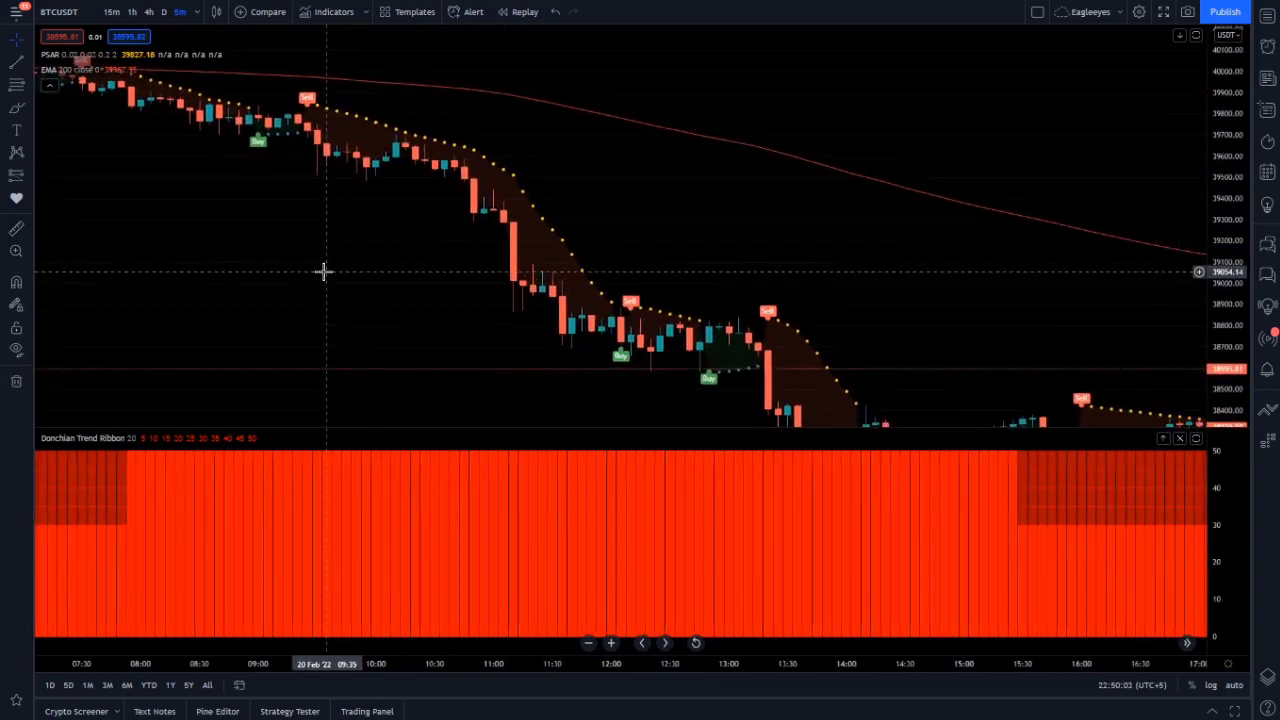
left_click_drag(360, 320, 209, 148)
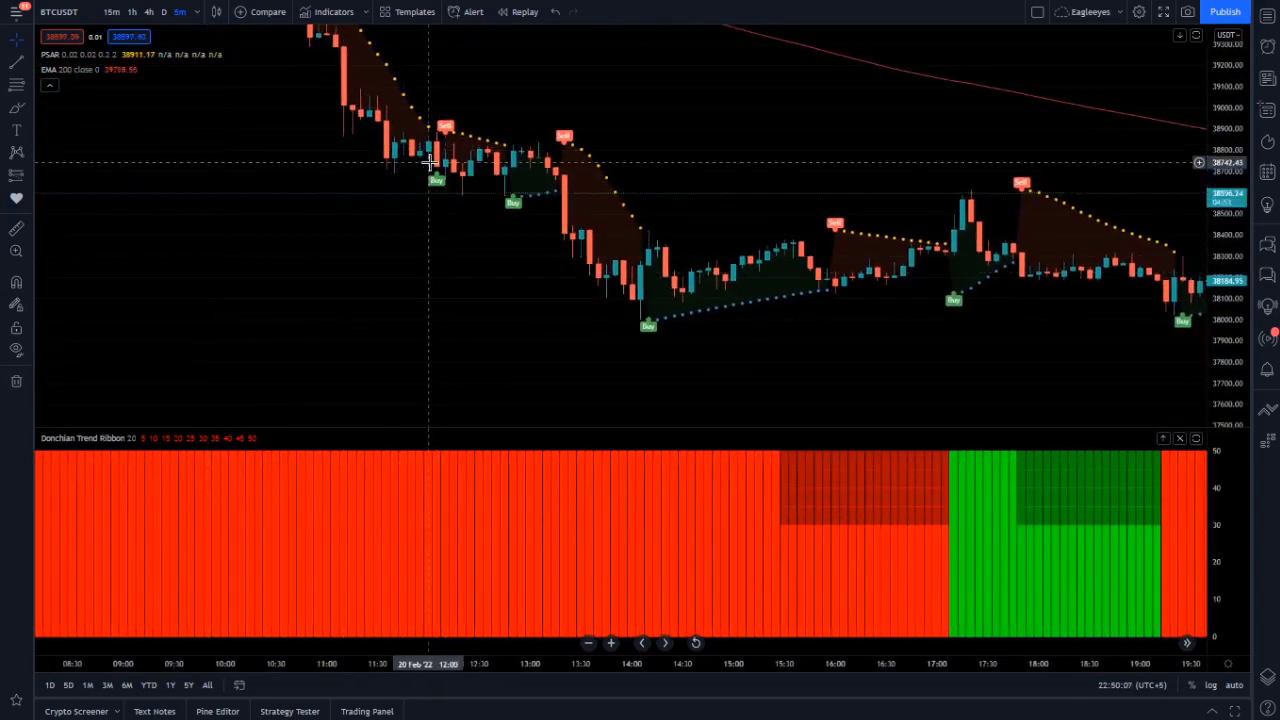
left_click(17, 176)
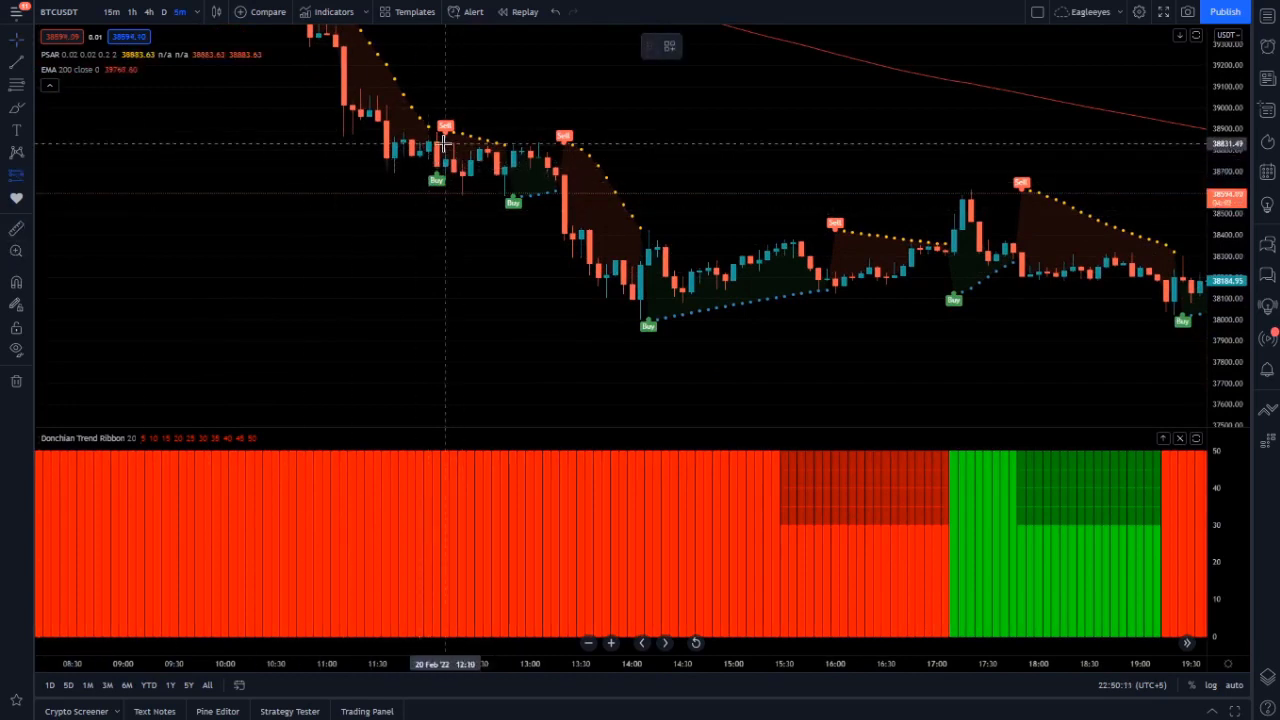
left_click(447, 157)
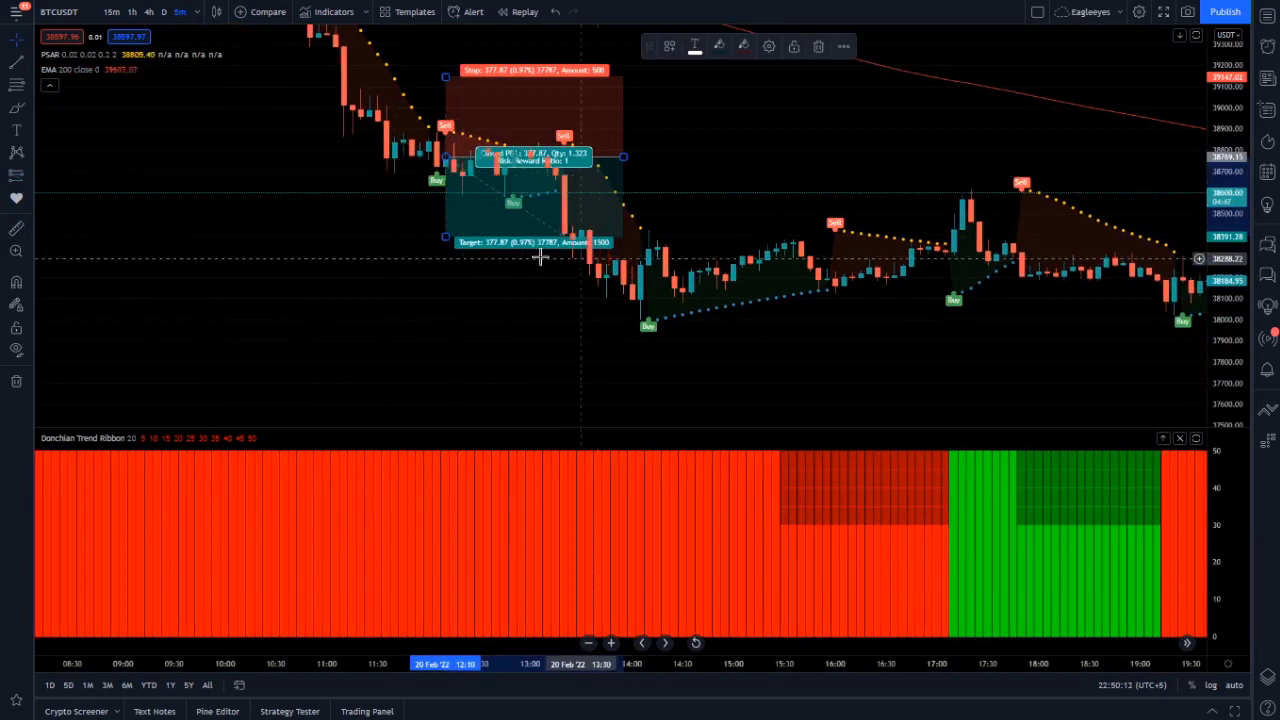
left_click_drag(453, 237, 450, 309)
left_click(370, 290)
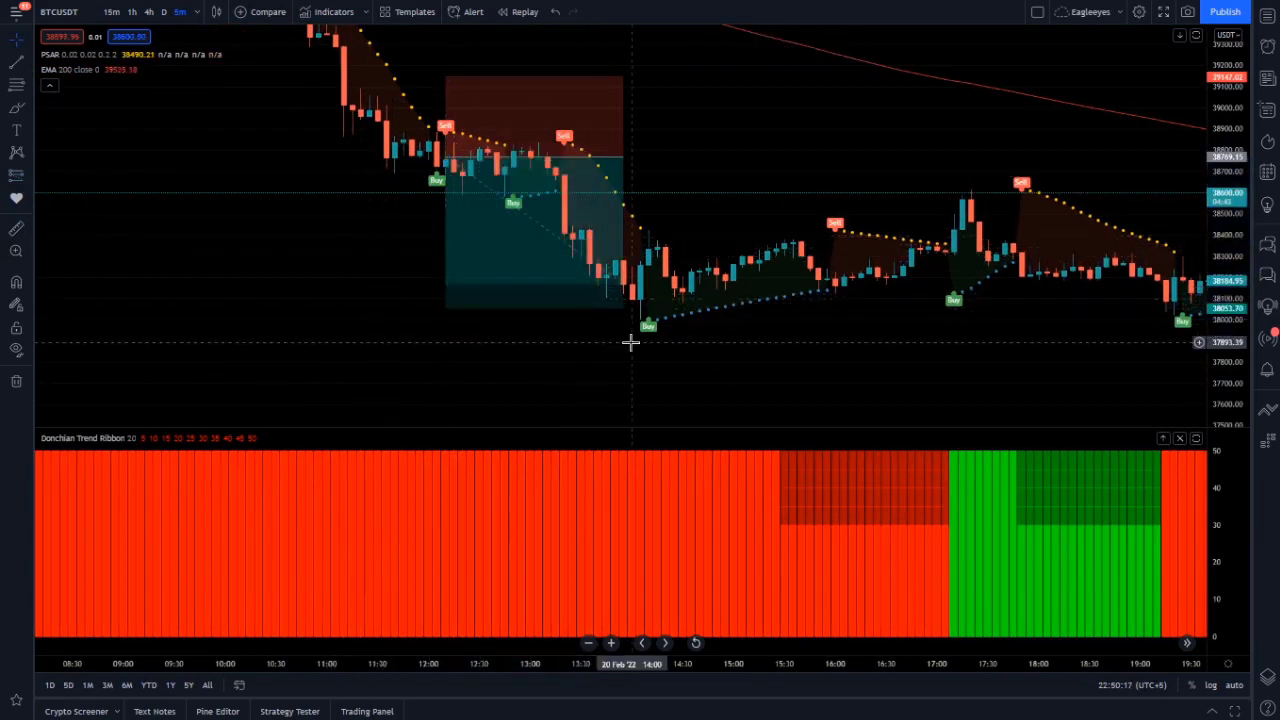
Step: Place a Short Position at the 16:05 candle beside the Sell signal, with entry at about 38,184
left_click_drag(720, 356, 543, 351)
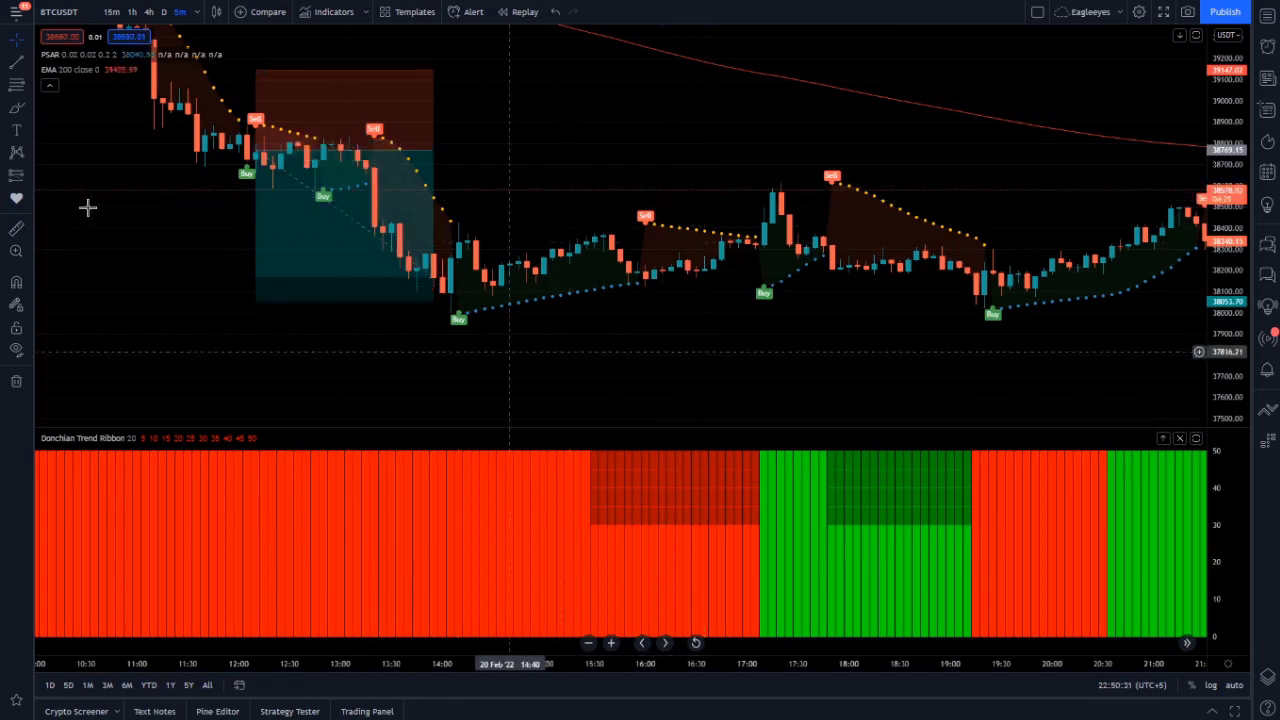
left_click(16, 178)
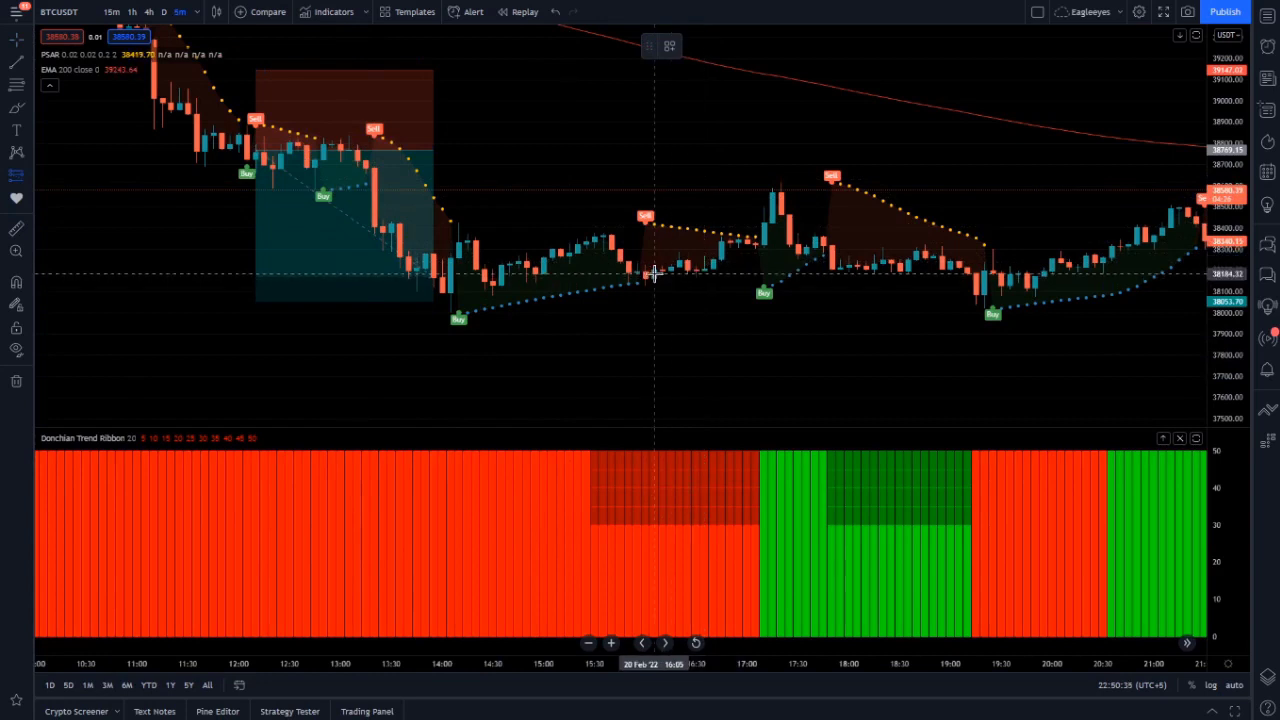
left_click(653, 273)
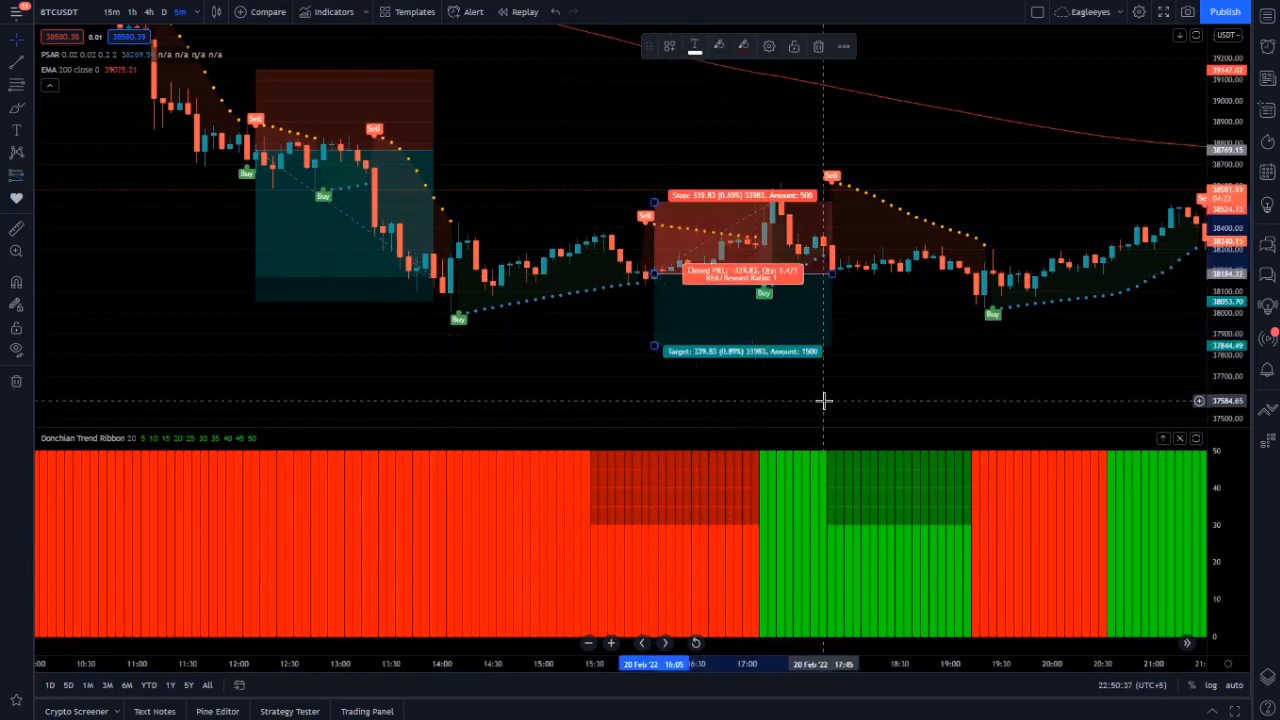
left_click(910, 391)
Step: Place a Short Position at the 17:55 candle after the Sell signal, with entry at about 38,220
left_click_drag(903, 383, 602, 345)
mouse_move(501, 251)
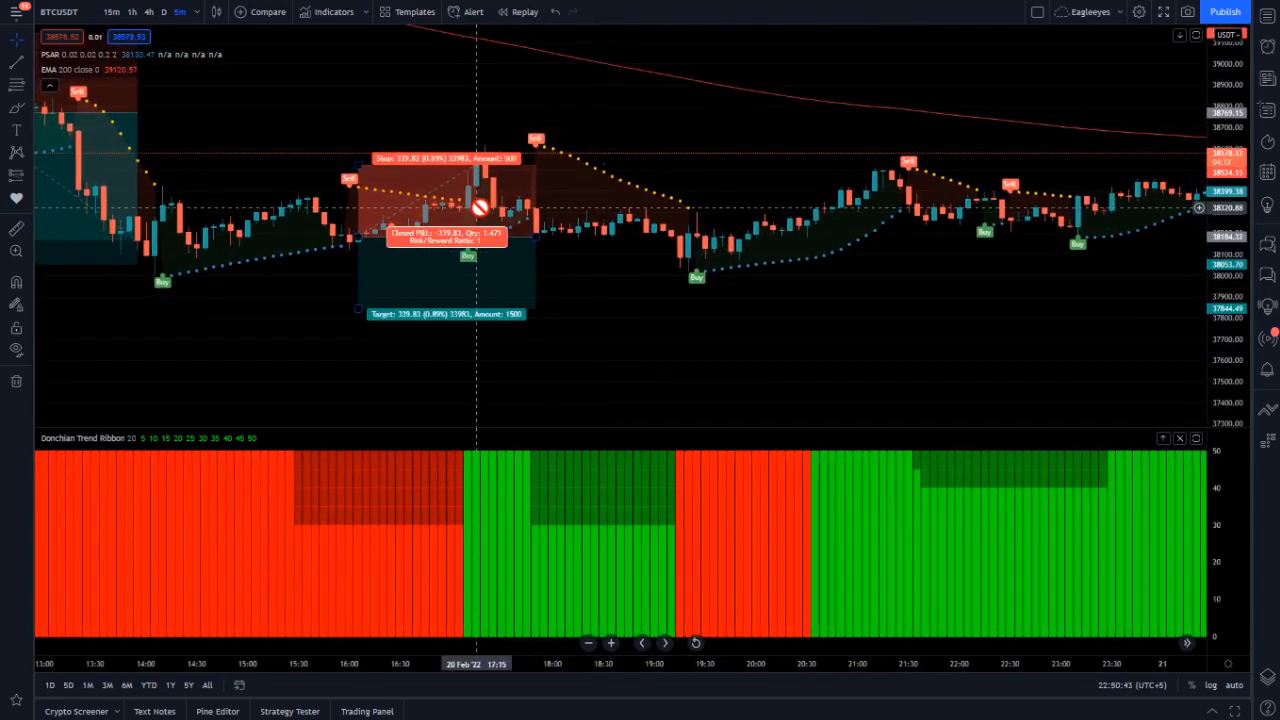
left_click_drag(480, 207, 673, 197)
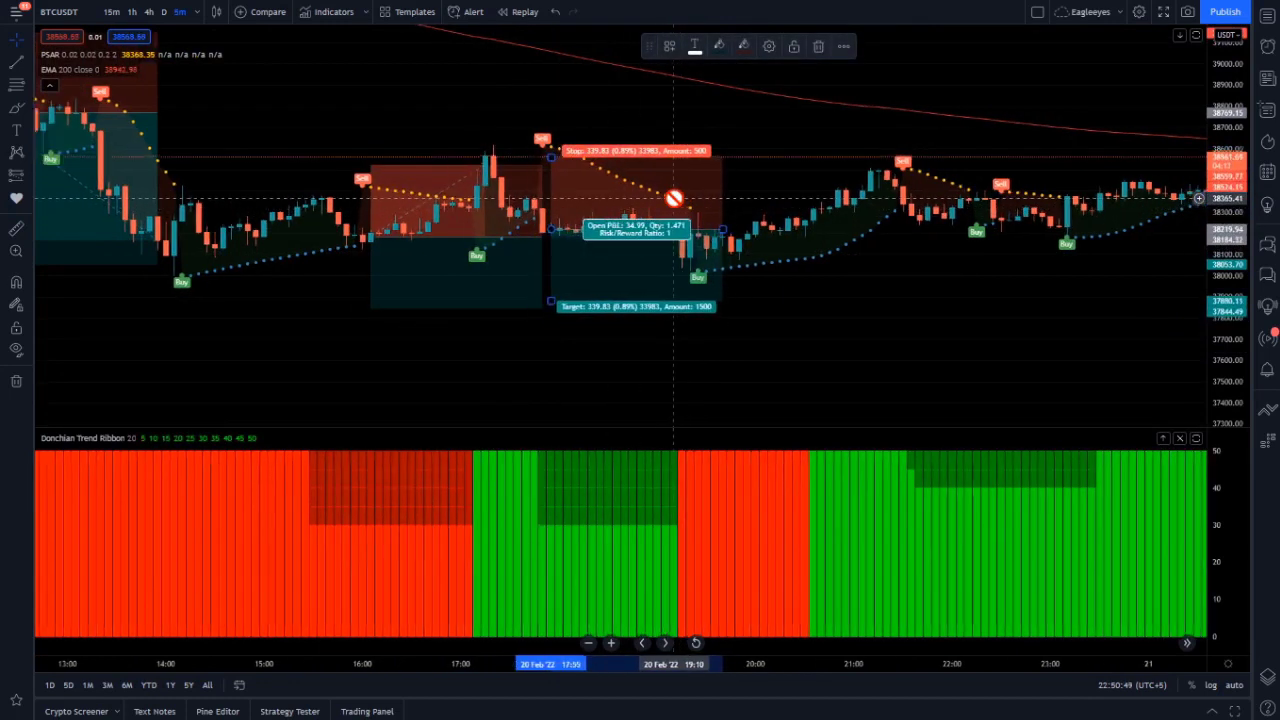
left_click(849, 341)
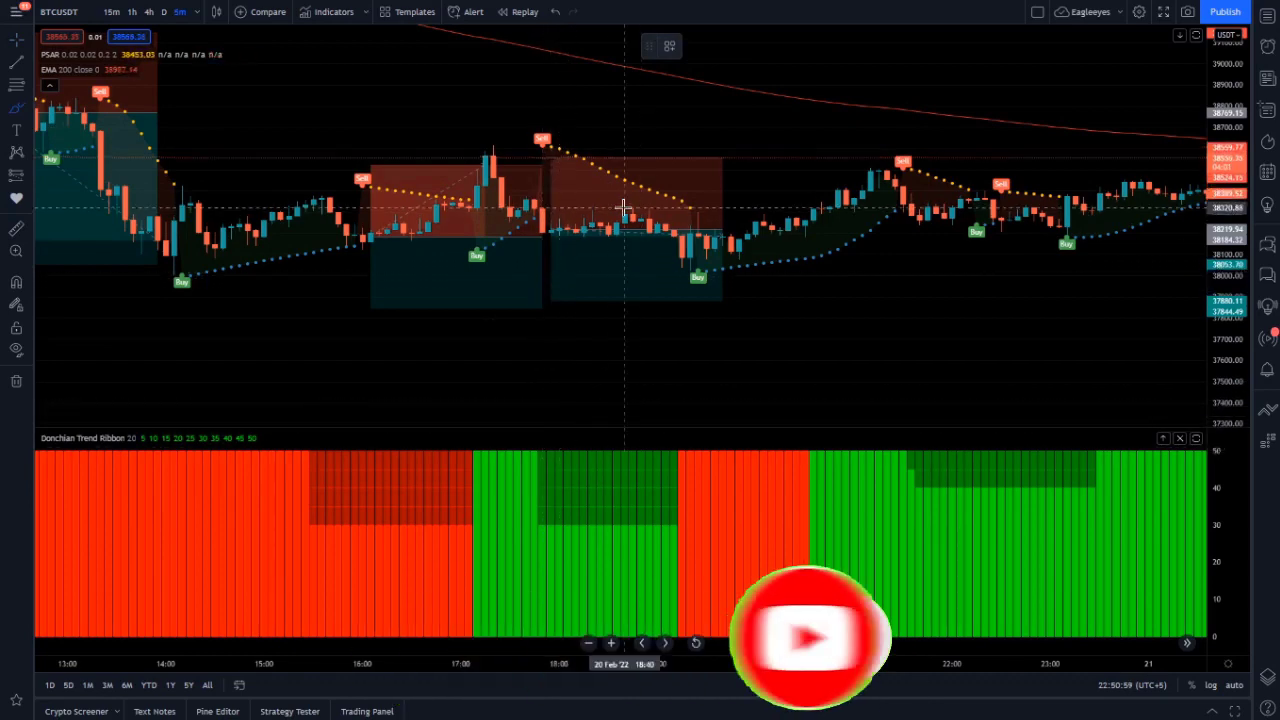
left_click_drag(623, 207, 617, 195)
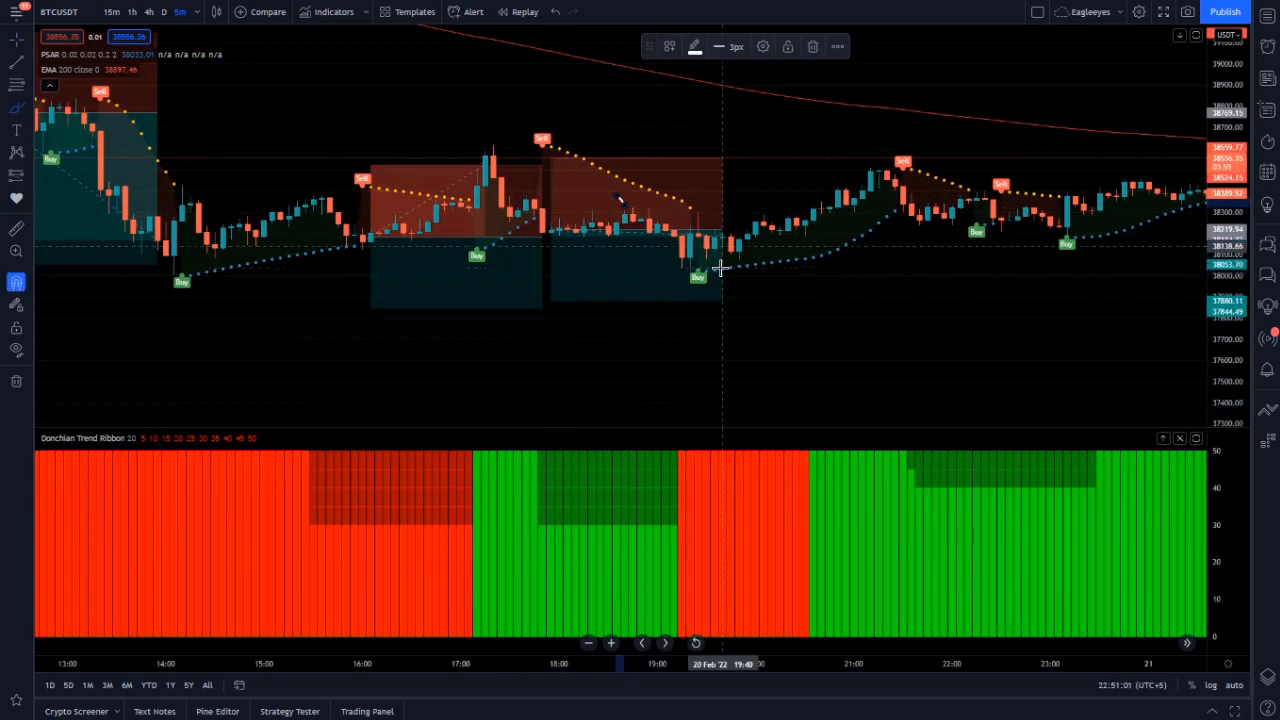
key("ctrl+z")
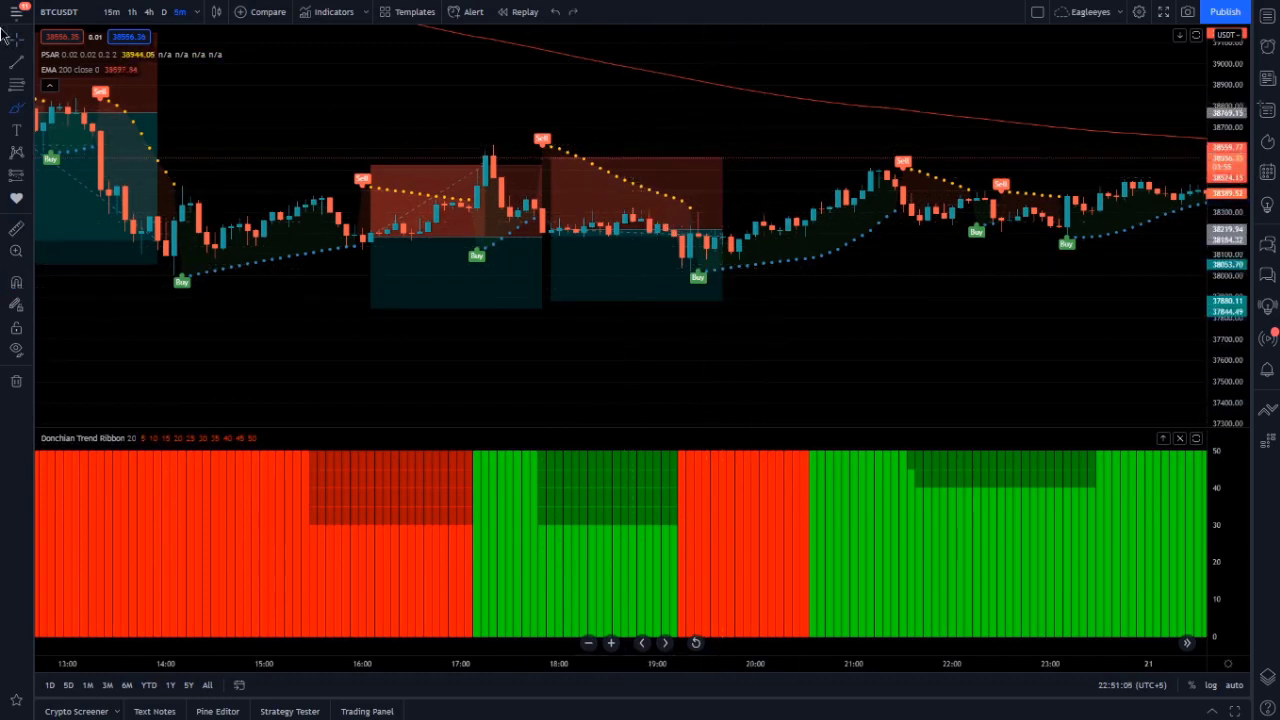
Step: Shift the 17:55 Short Position to an entry of about 38,229 and raise its target to about 38,051
left_click(631, 200)
mouse_move(631, 200)
left_mouse_down()
mouse_move(660, 190)
mouse_move(632, 197)
left_mouse_up()
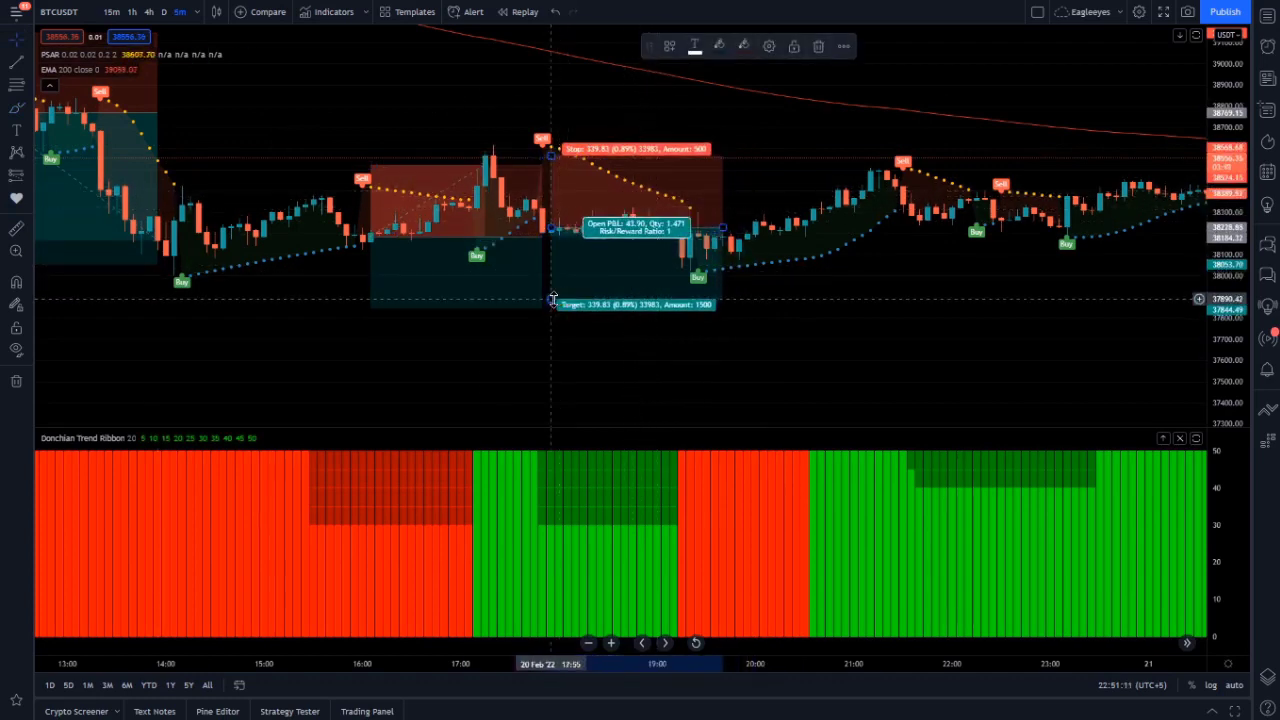
left_click_drag(553, 302, 552, 268)
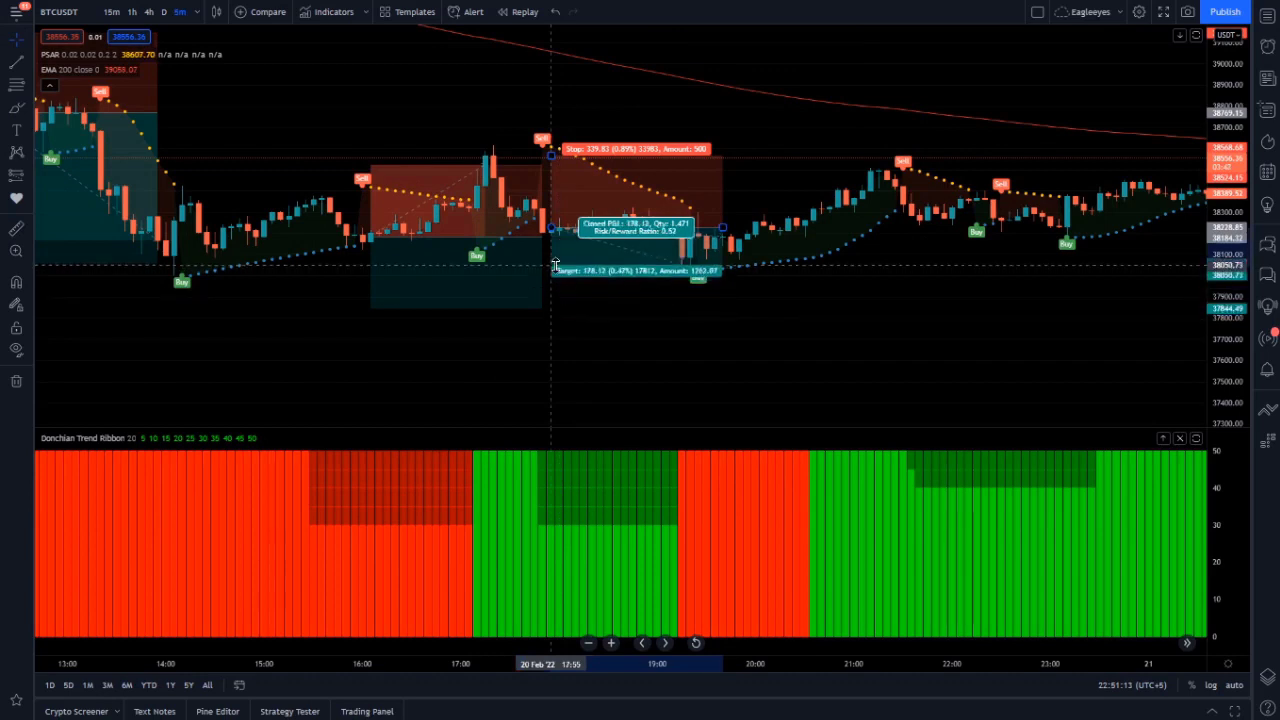
left_click(702, 357)
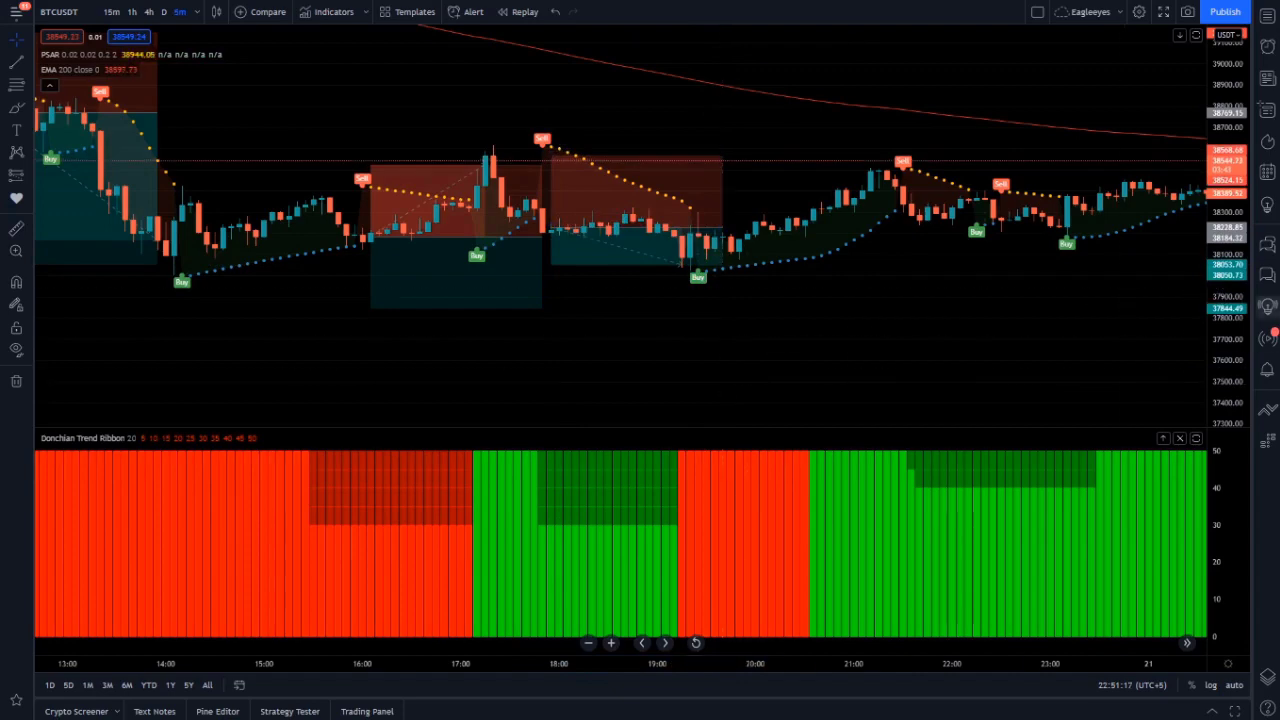
left_click_drag(1234, 357, 1234, 312)
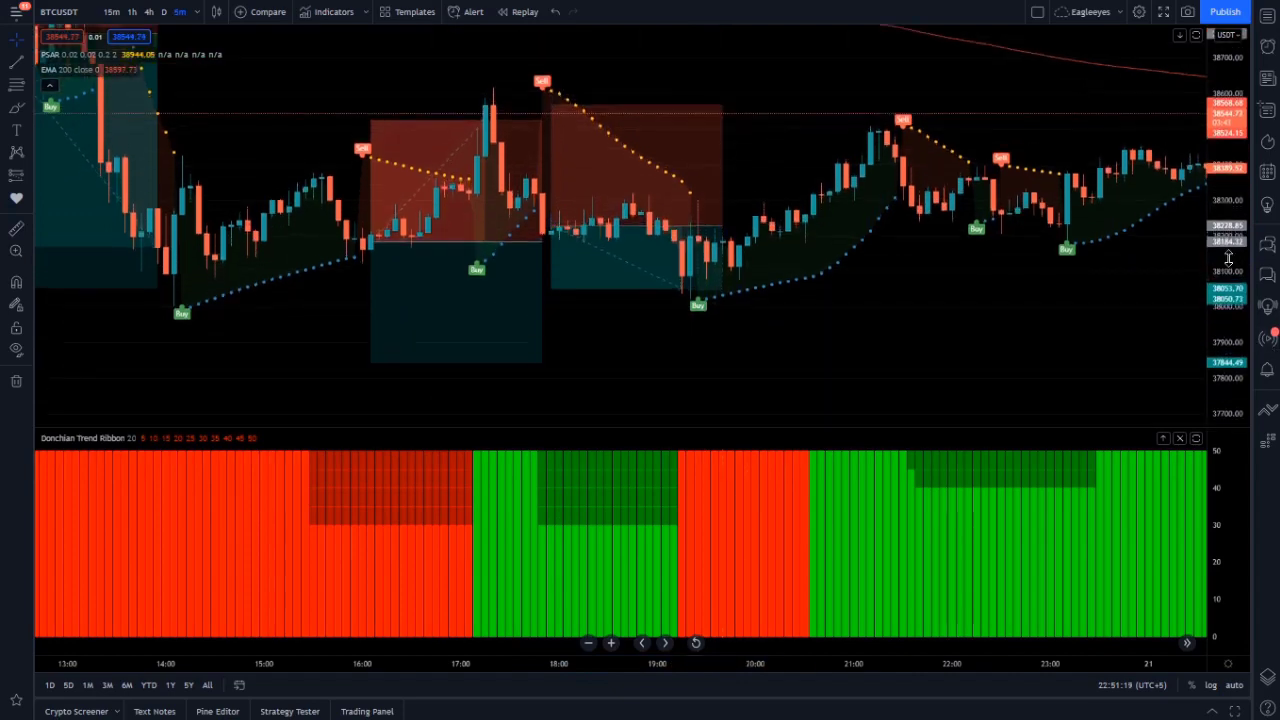
scroll(624, 370, "up", 5)
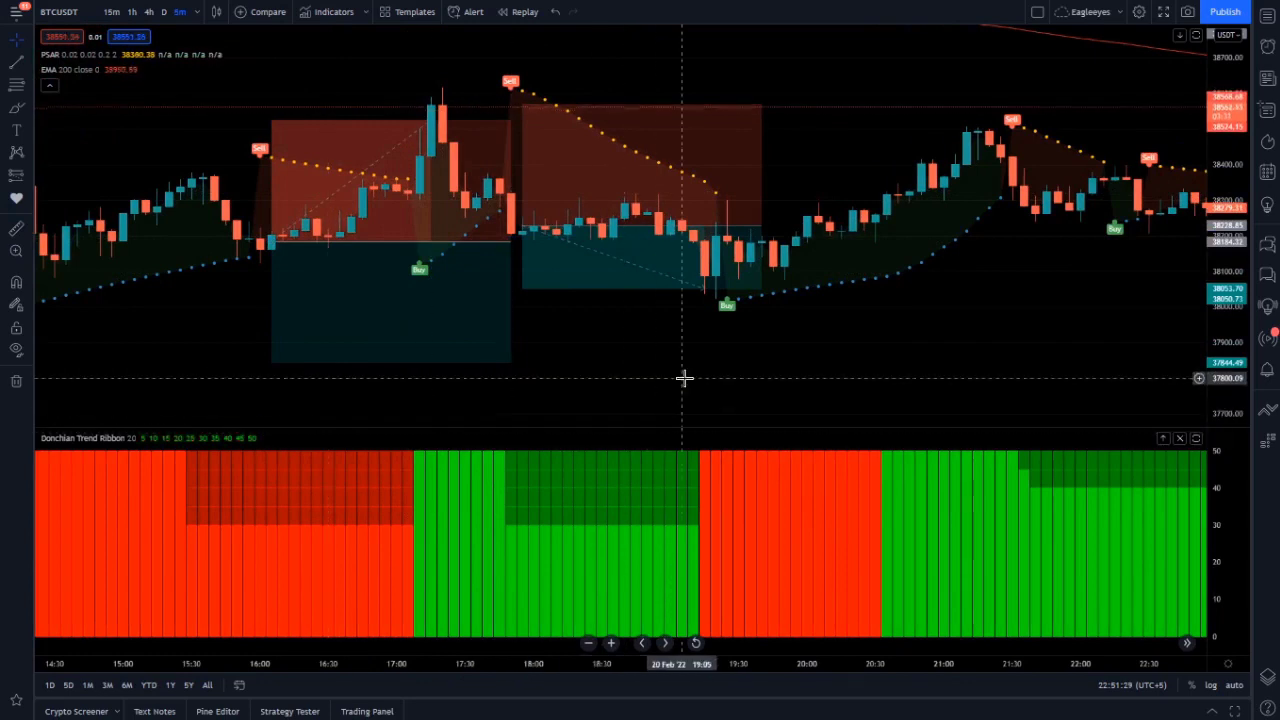
left_click(16, 108)
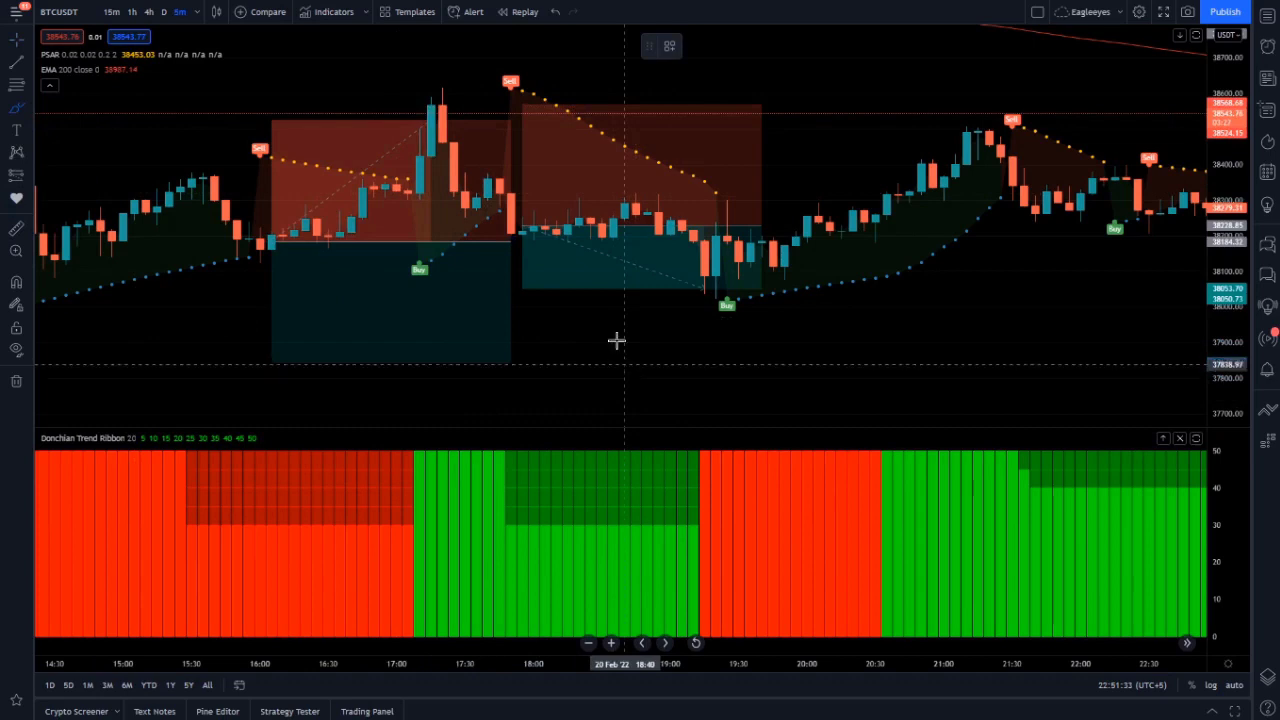
mouse_move(556, 384)
left_mouse_down()
mouse_move(533, 388)
mouse_move(503, 483)
mouse_move(581, 522)
mouse_move(637, 394)
mouse_move(591, 391)
left_mouse_up()
scroll(591, 391, "down", 1)
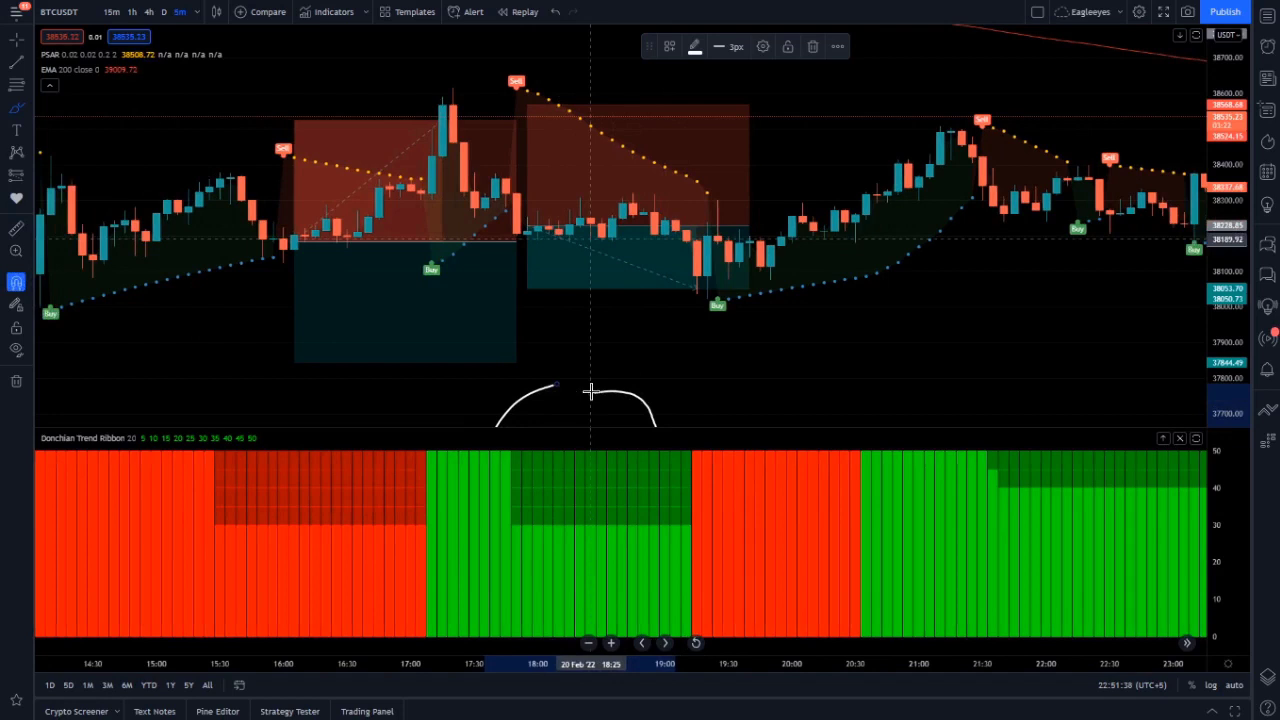
left_click(812, 48)
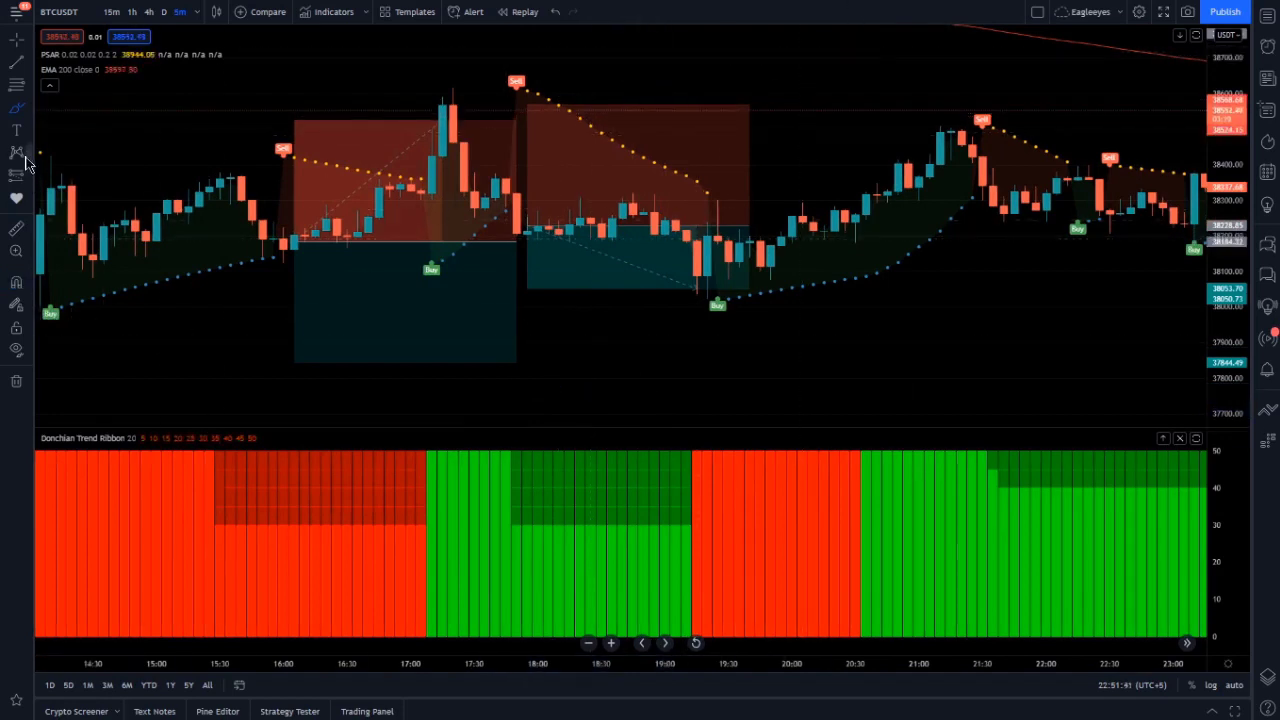
Step: Draw a curved brush stroke on the green Donchian ribbon from about 17:35 to 18:50 and set its thickness to 4px
left_click(16, 112)
mouse_move(482, 507)
left_mouse_down()
mouse_move(509, 577)
mouse_move(643, 487)
left_mouse_up()
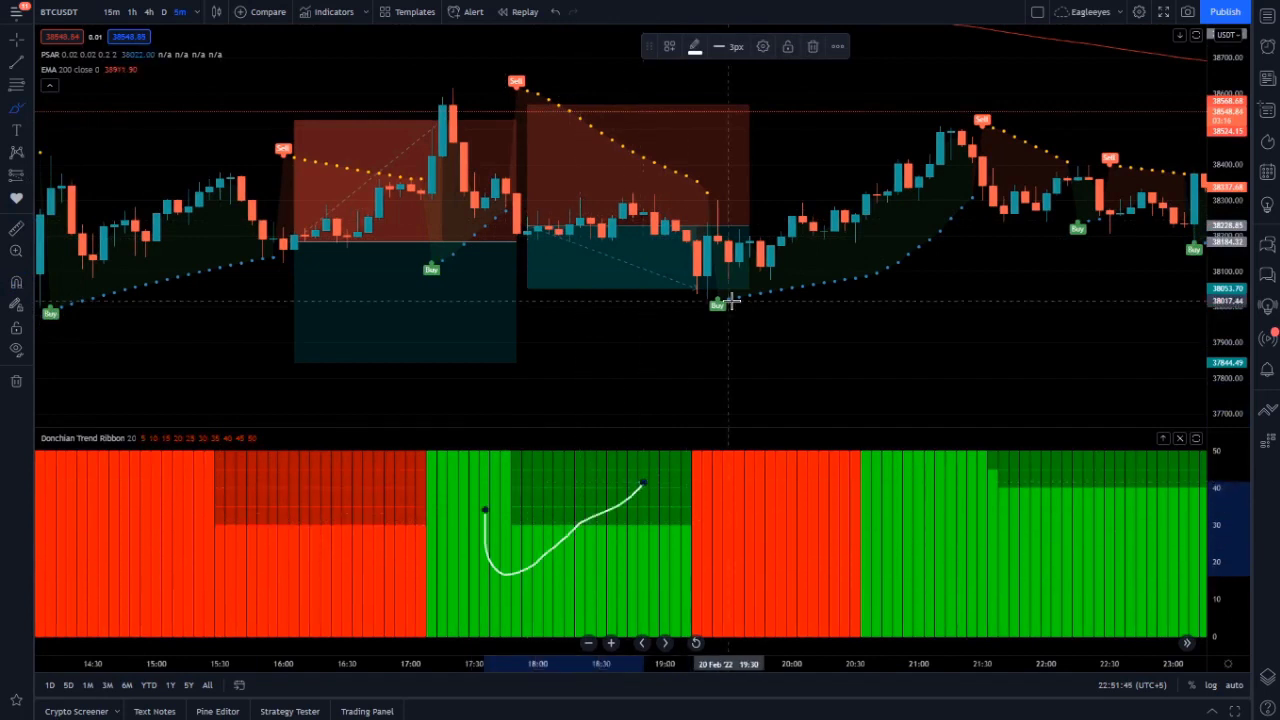
left_click(736, 47)
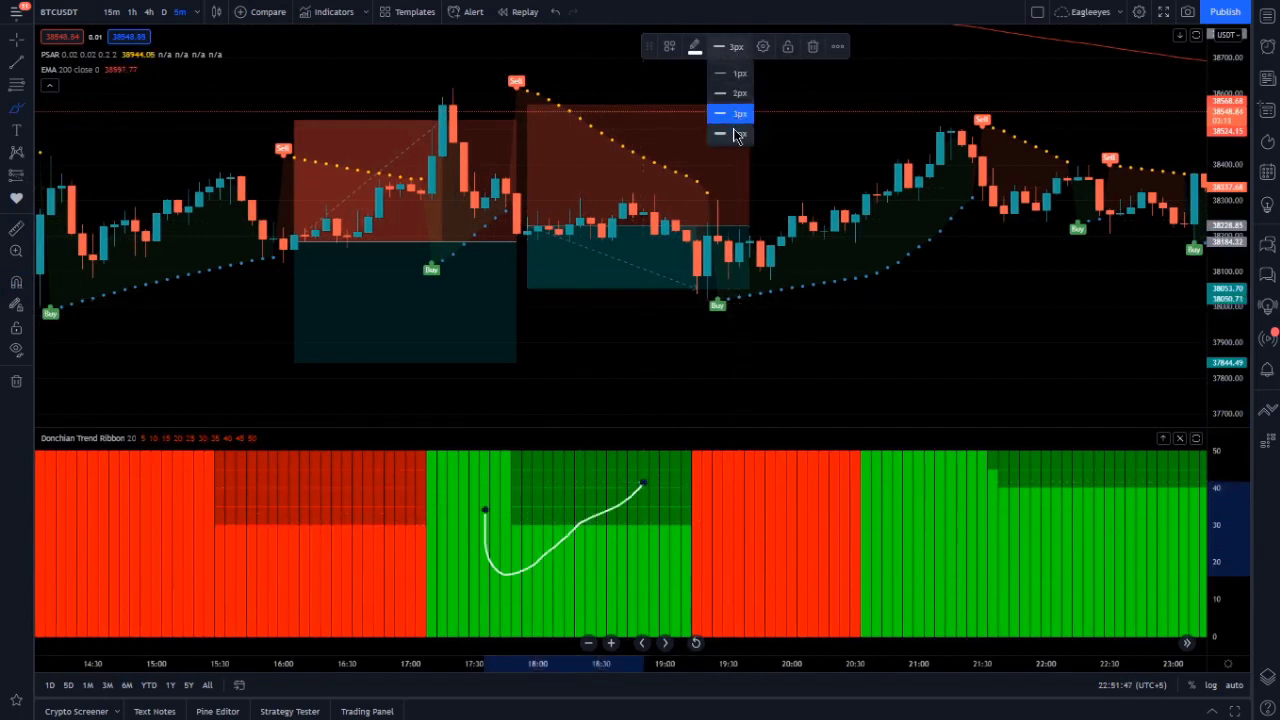
left_click(736, 133)
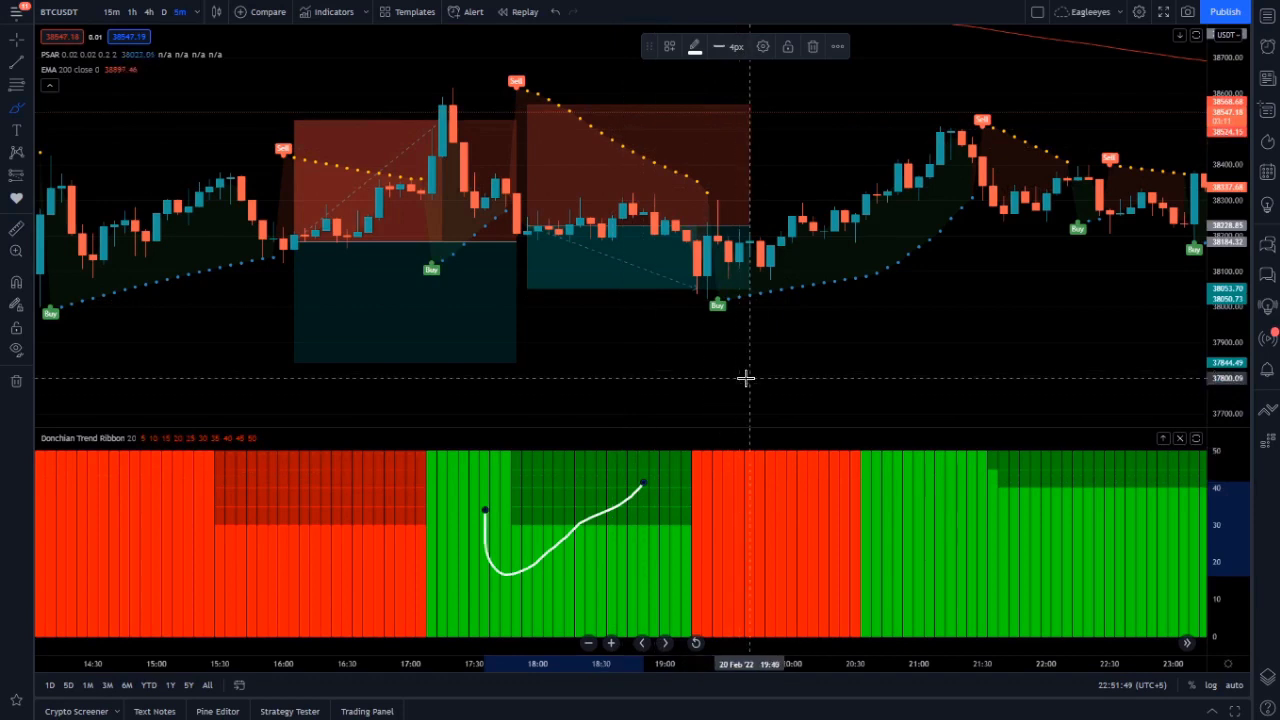
Step: Brush arrows down the short's target zone, below the 19:25 Buy signal, on the red ribbon, and up the price rise to about 21:10
mouse_move(557, 241)
left_mouse_down()
mouse_move(708, 297)
mouse_move(665, 300)
left_mouse_up()
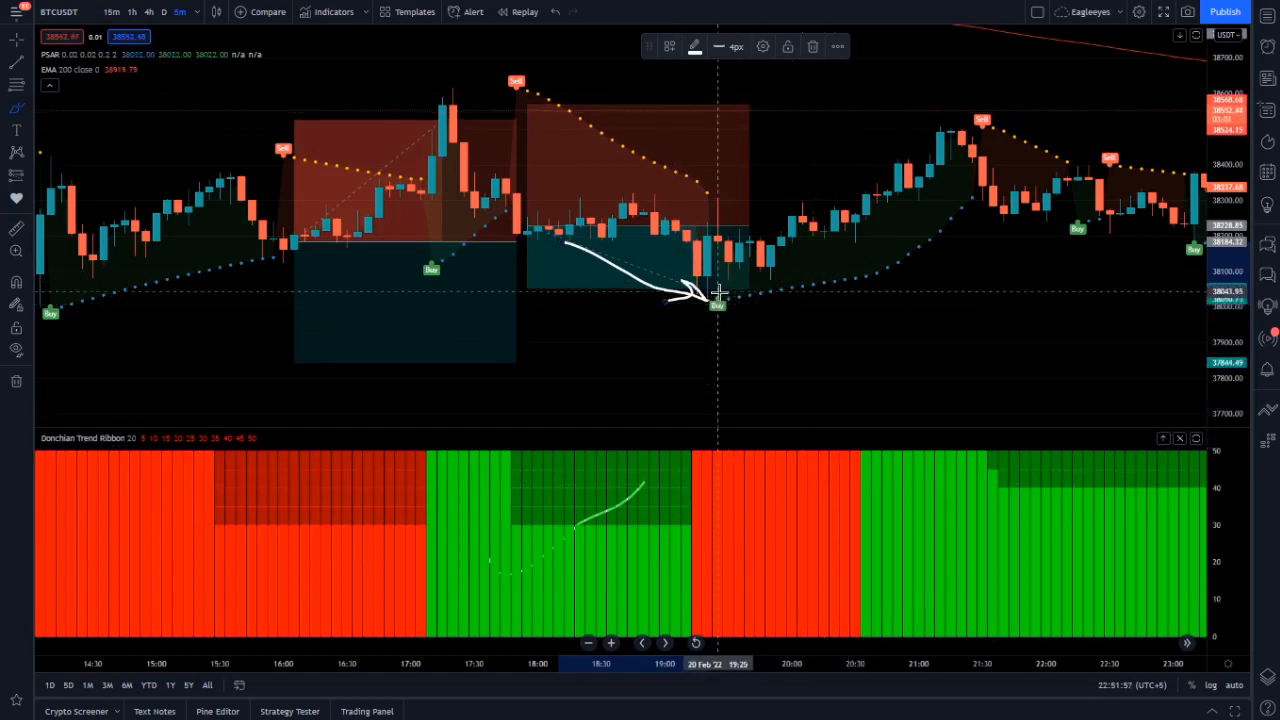
mouse_move(718, 300)
left_mouse_down()
mouse_move(711, 371)
mouse_move(740, 358)
left_mouse_up()
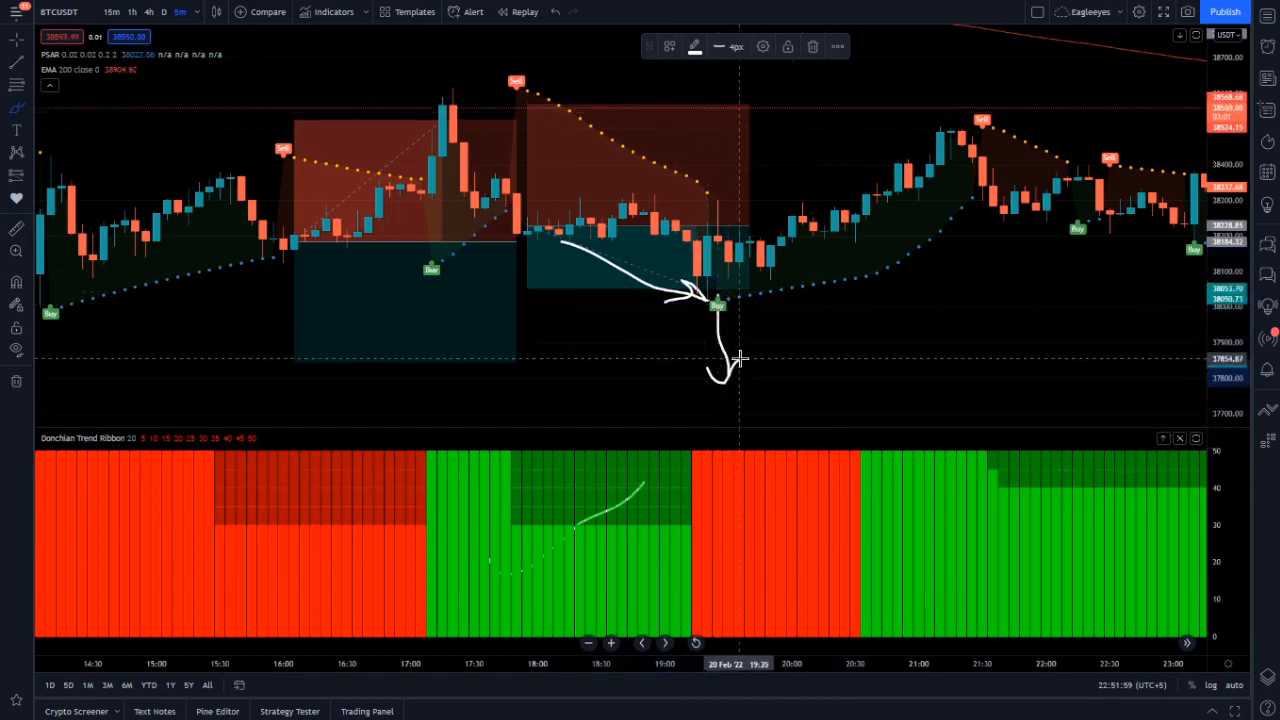
mouse_move(728, 488)
left_mouse_down()
mouse_move(735, 558)
mouse_move(749, 567)
left_mouse_up()
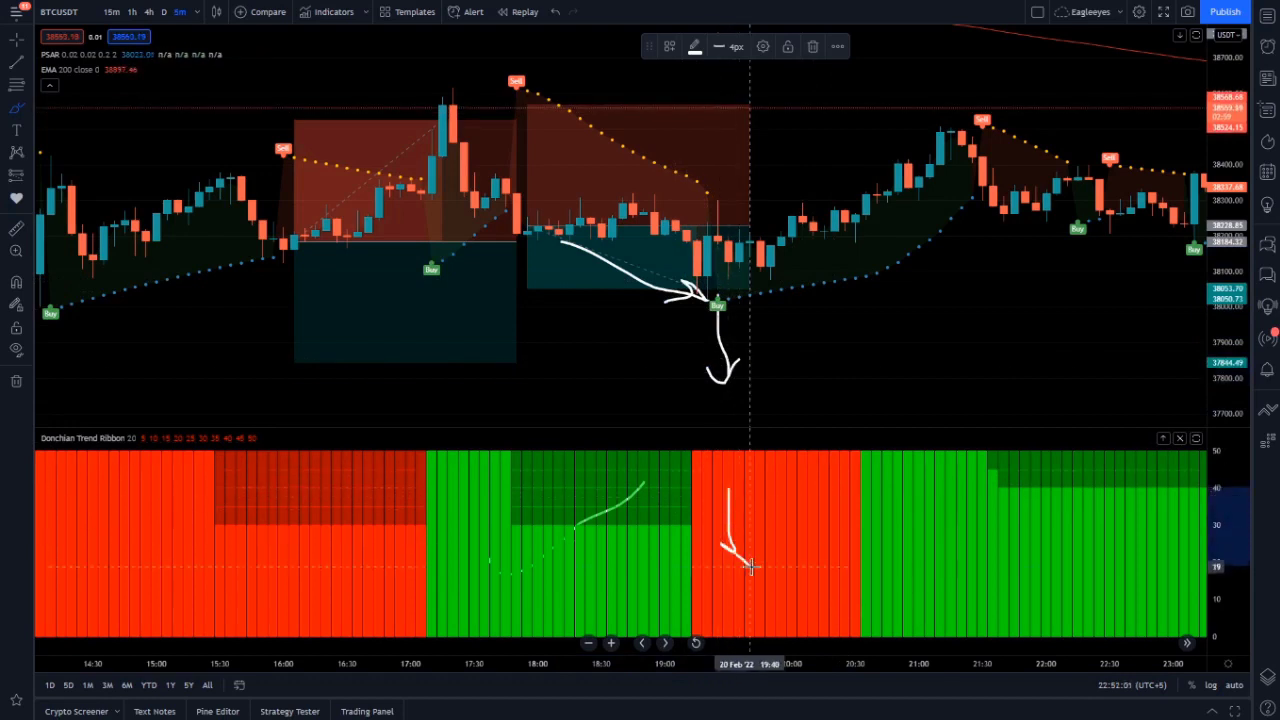
mouse_move(760, 310)
left_mouse_down()
mouse_move(857, 186)
mouse_move(918, 143)
mouse_move(920, 125)
mouse_move(940, 158)
left_mouse_up()
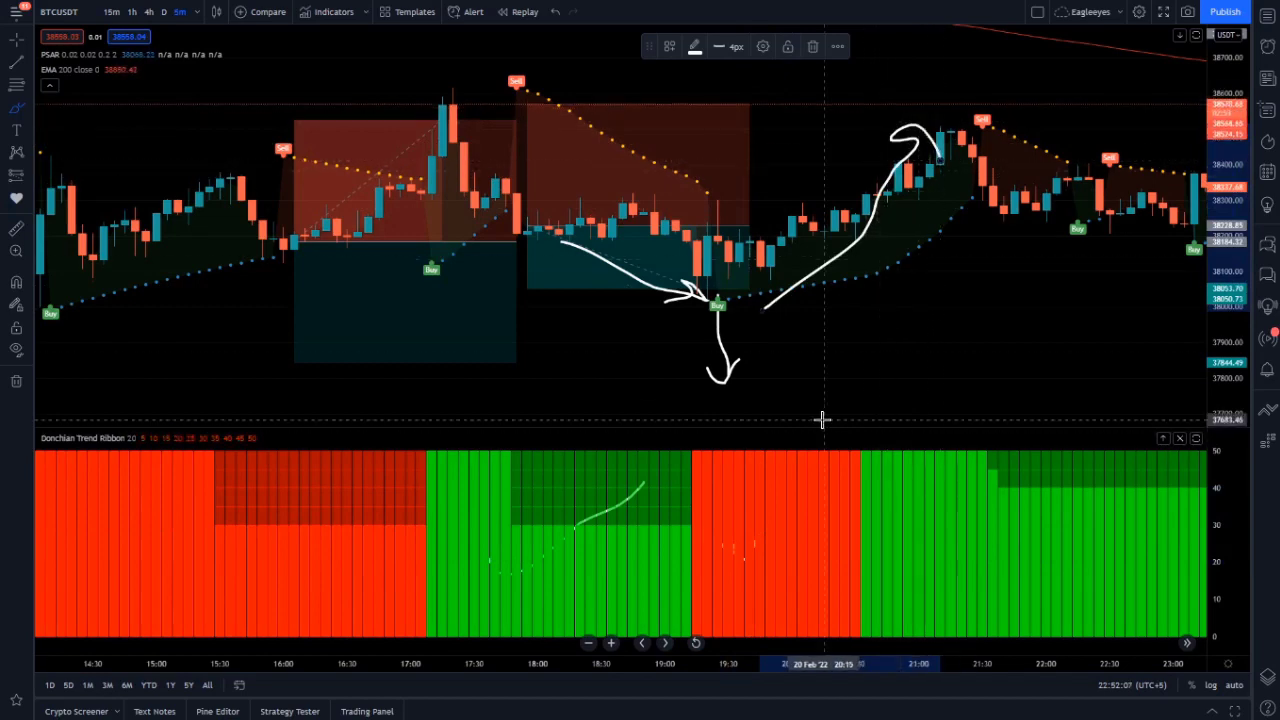
Step: Leave the brush and review the marked short trades against the wider price action and ribbon colours
scroll(822, 420, "down", 4)
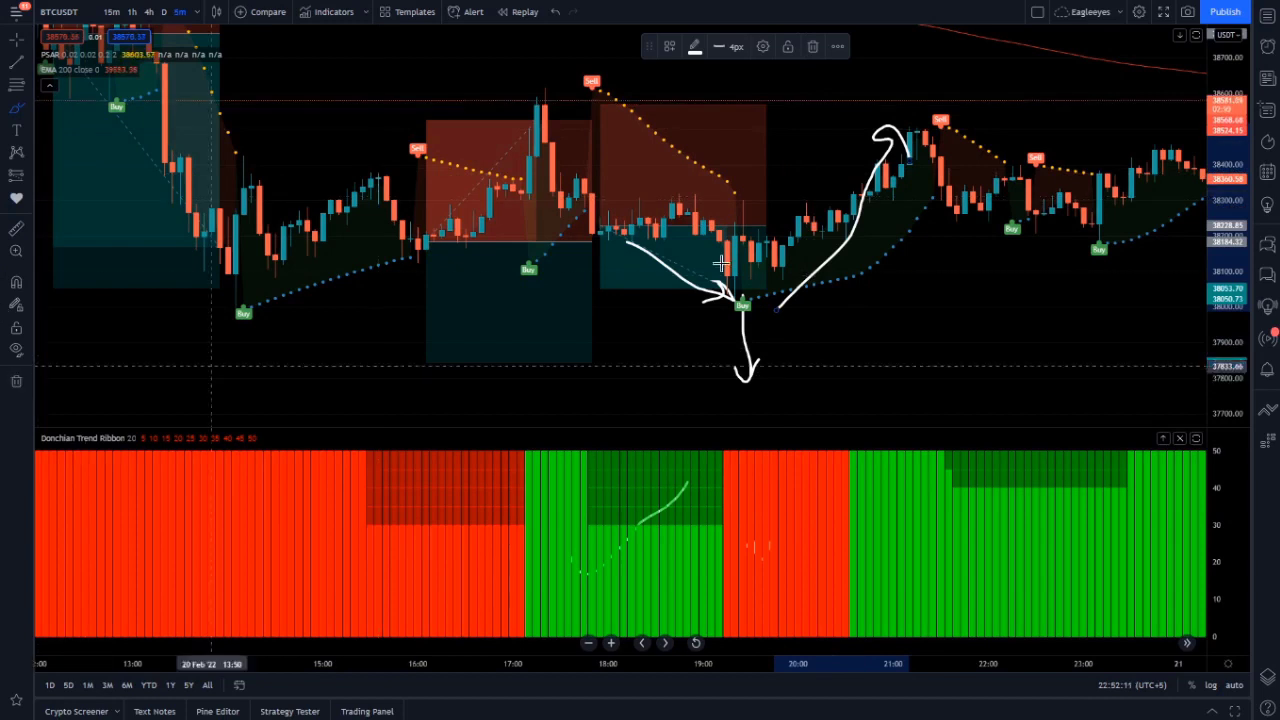
left_click(13, 42)
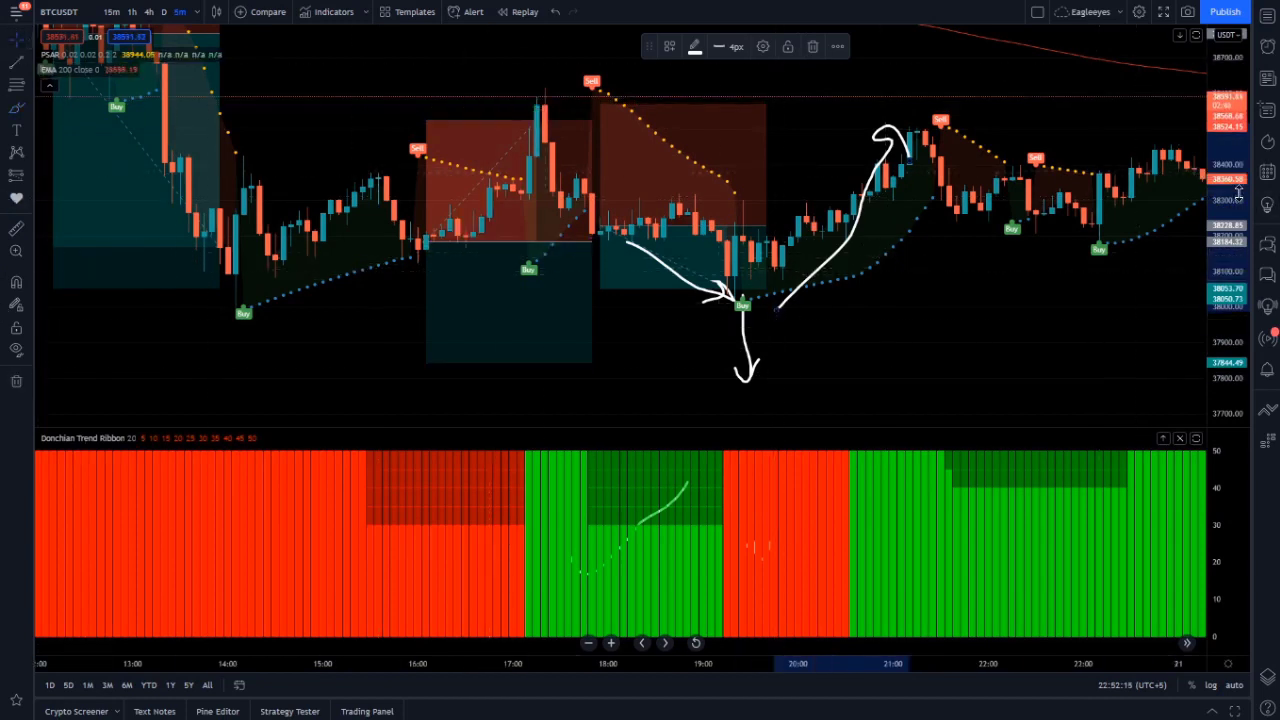
scroll(952, 274, "down", 2)
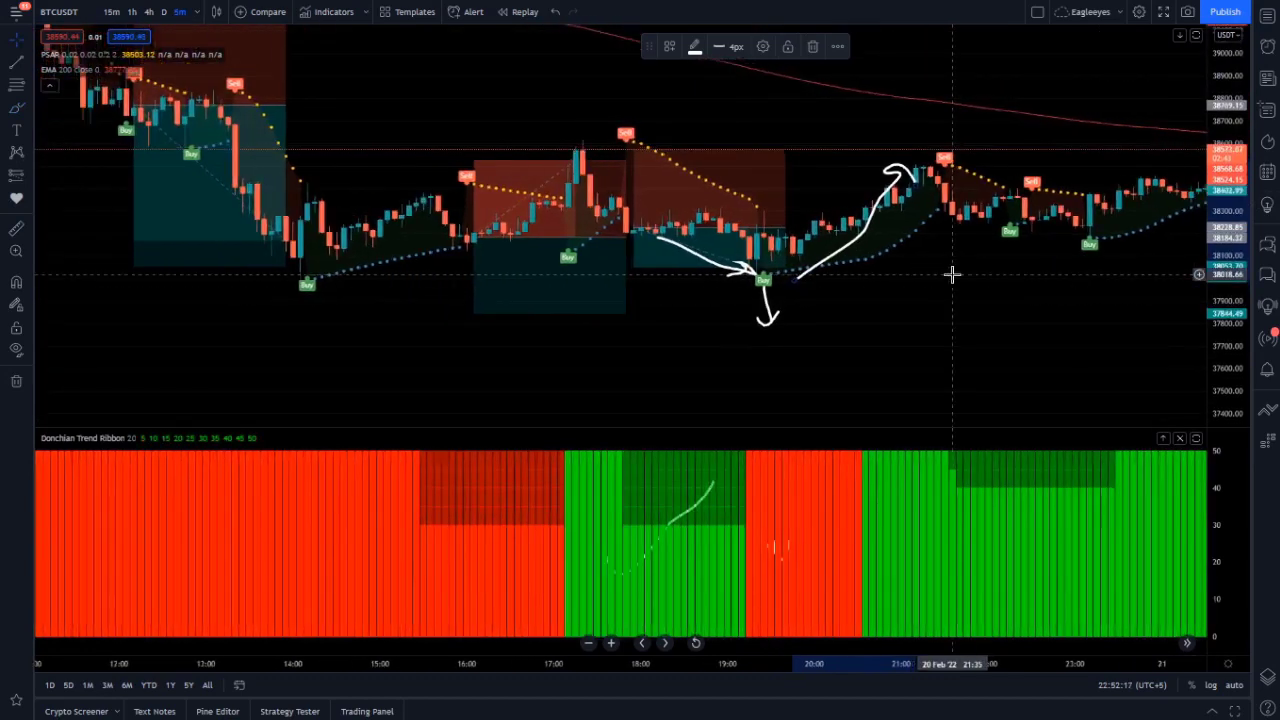
scroll(952, 274, "down", 4)
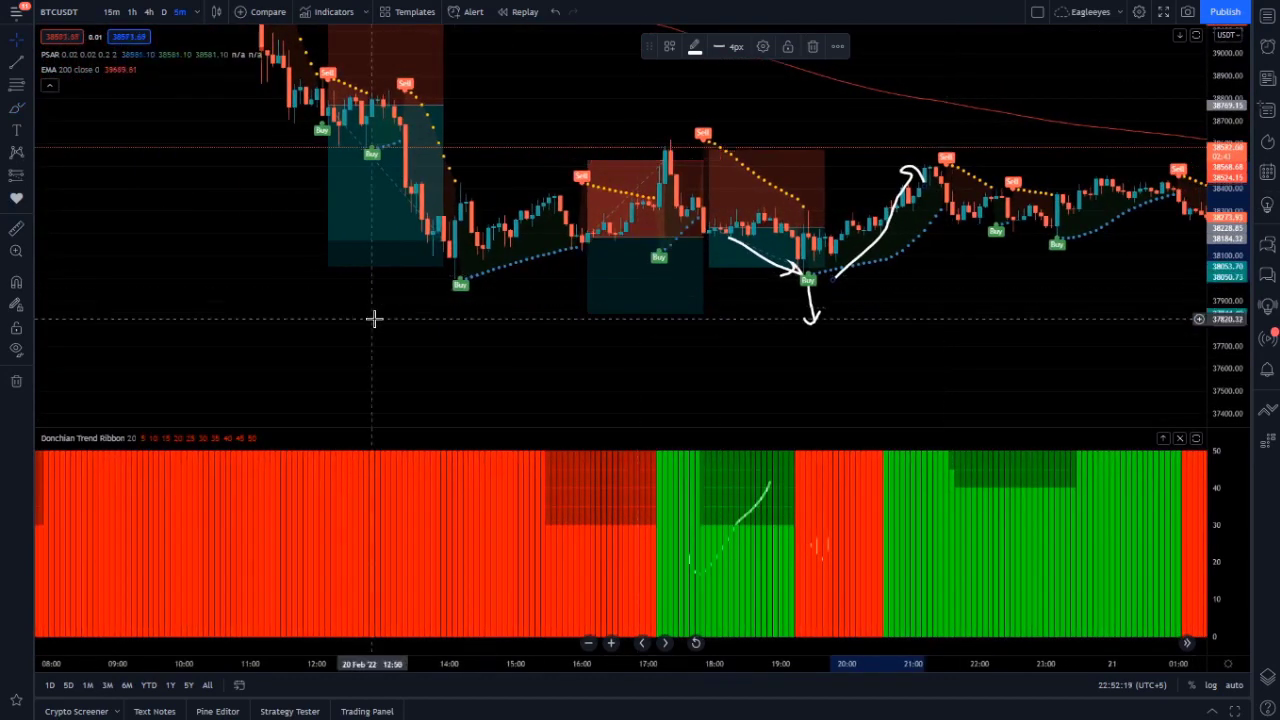
scroll(373, 318, "down", 4)
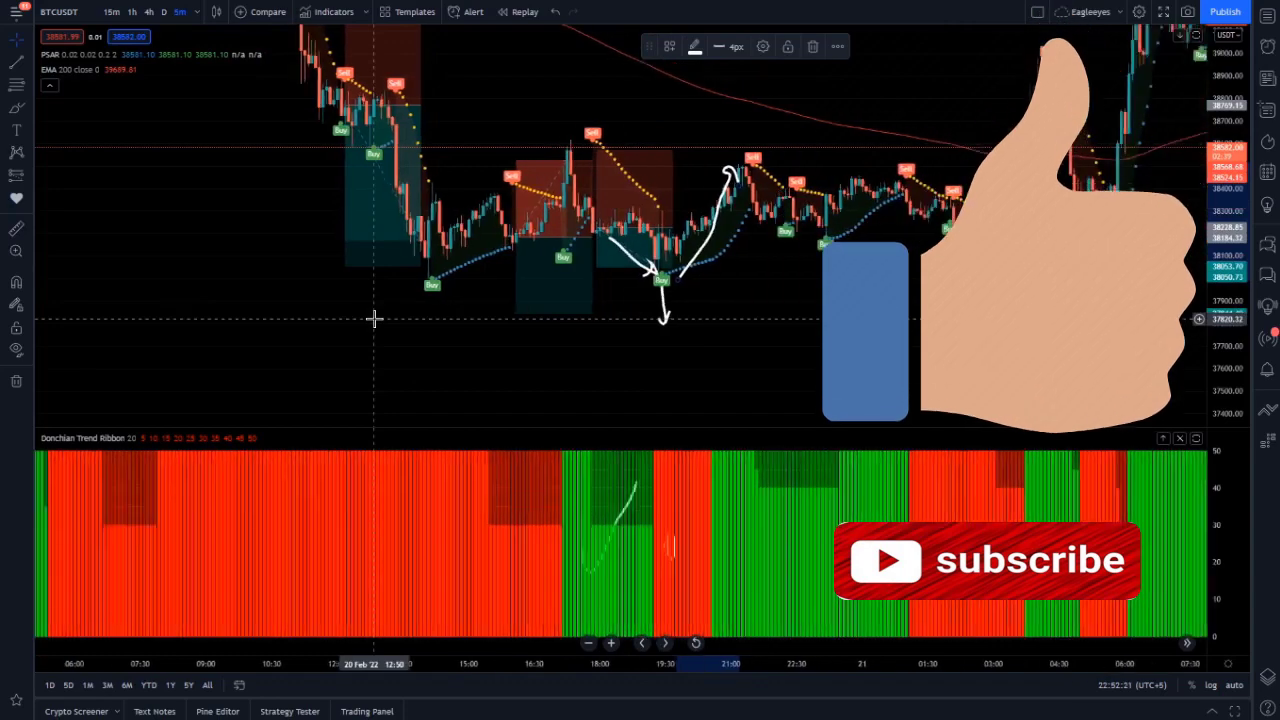
scroll(373, 318, "down", 2)
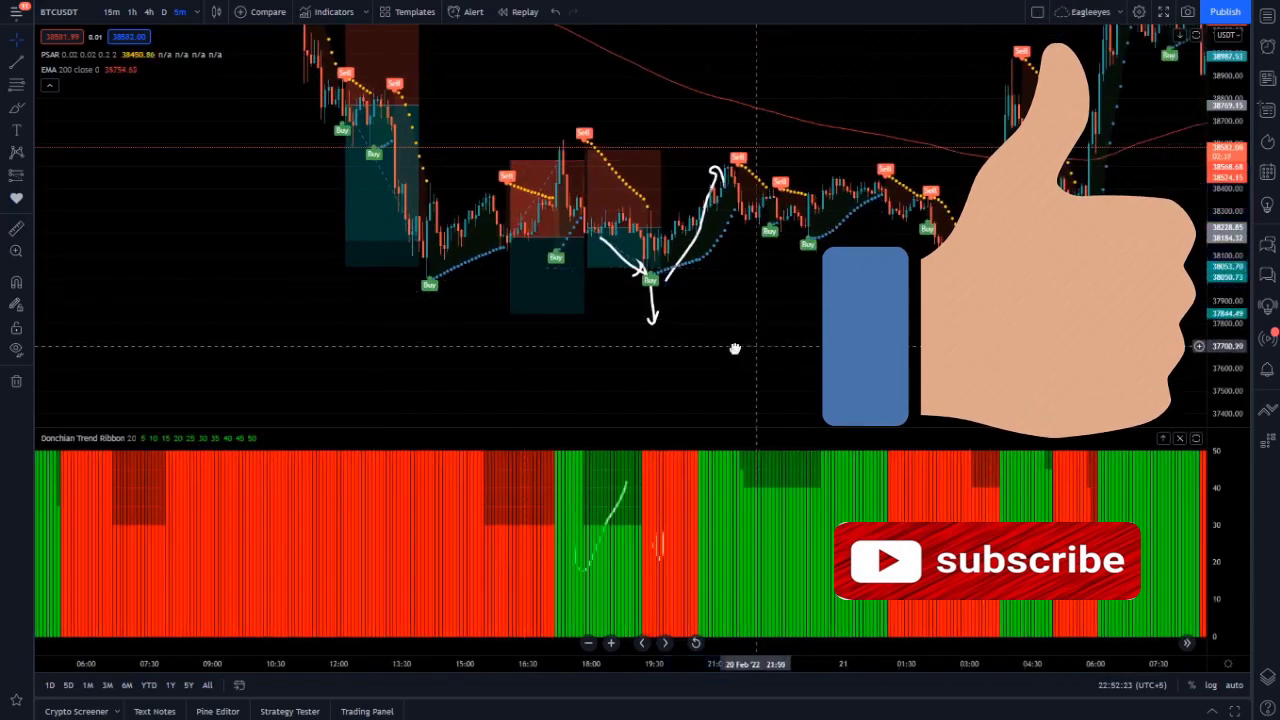
left_click_drag(735, 349, 483, 374)
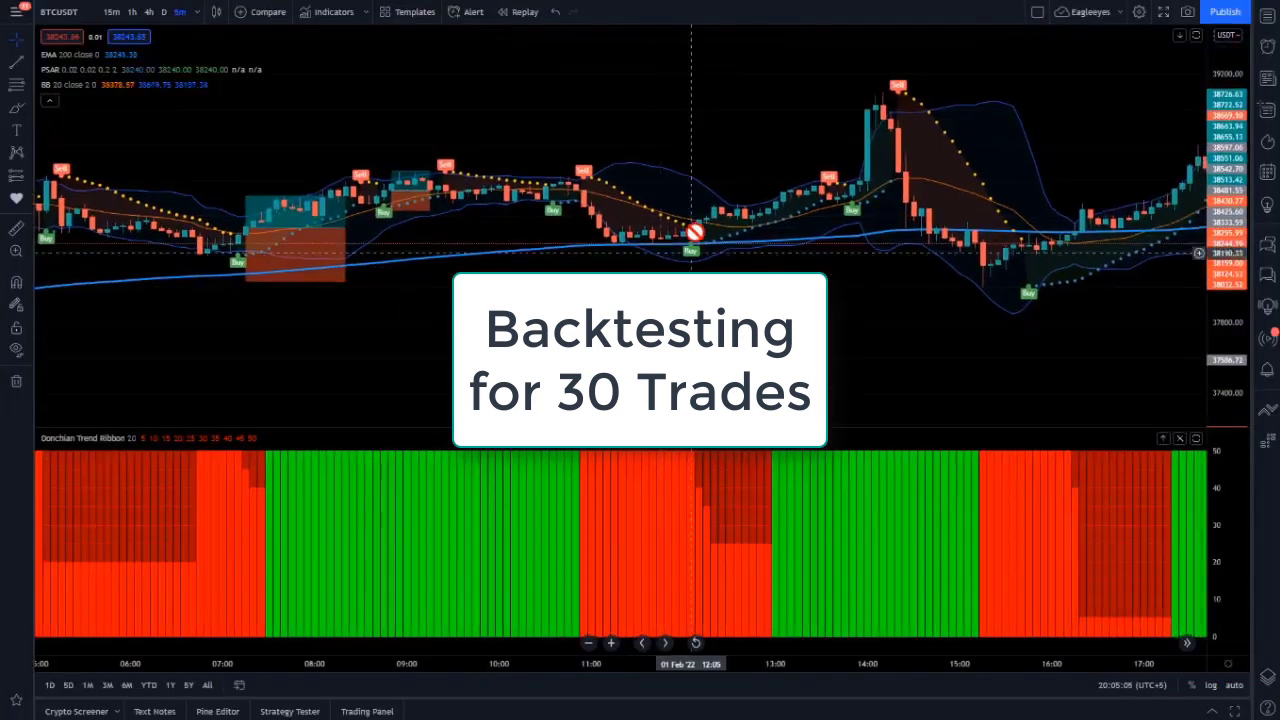
Step: On the 1 Feb backtest chart, add a Long Position at the 12:10 candle, entry about 38,380 and target about 39,010
left_click(16, 176)
left_click(100, 171)
left_click(290, 218)
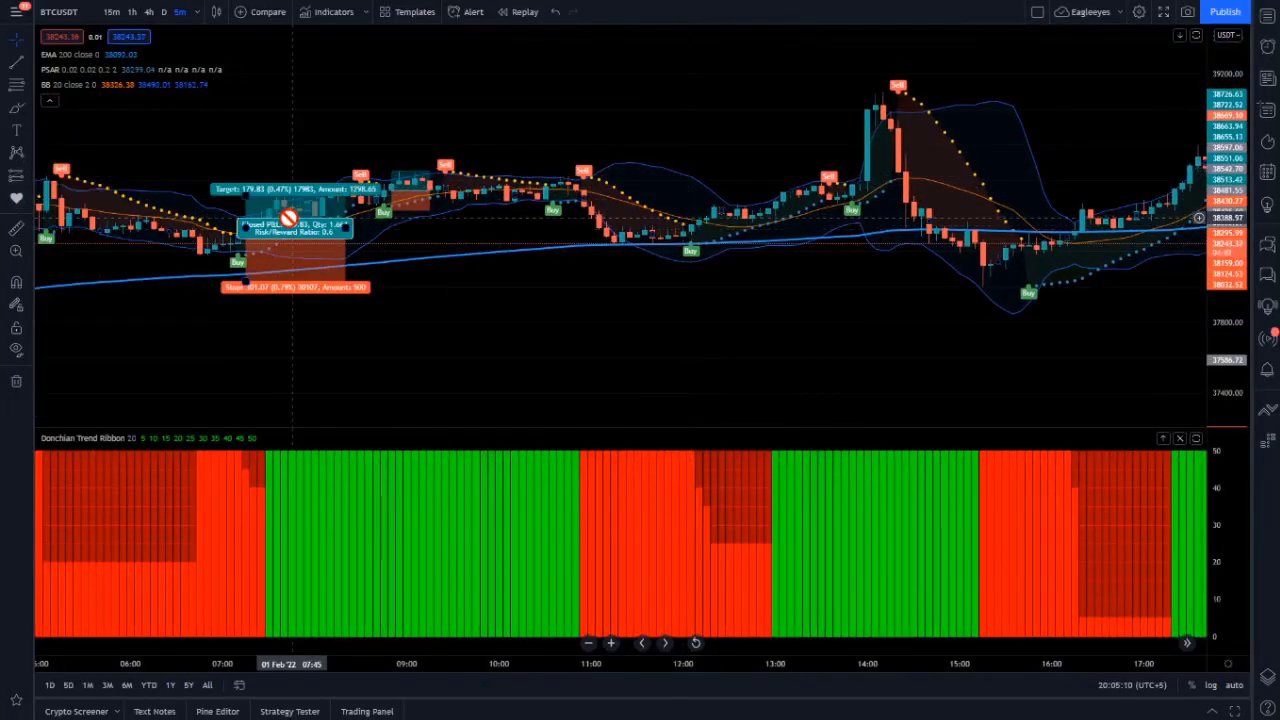
left_click_drag(290, 218, 884, 219)
left_click_drag(698, 187, 698, 107)
Step: Copy the Long Position to the 18:35 candle, shortened to end about 20:10, with entry about 38,632 and stop about 38,330
left_click_drag(858, 347, 517, 353)
left_click_drag(399, 164, 780, 169)
scroll(780, 169, "up", 1)
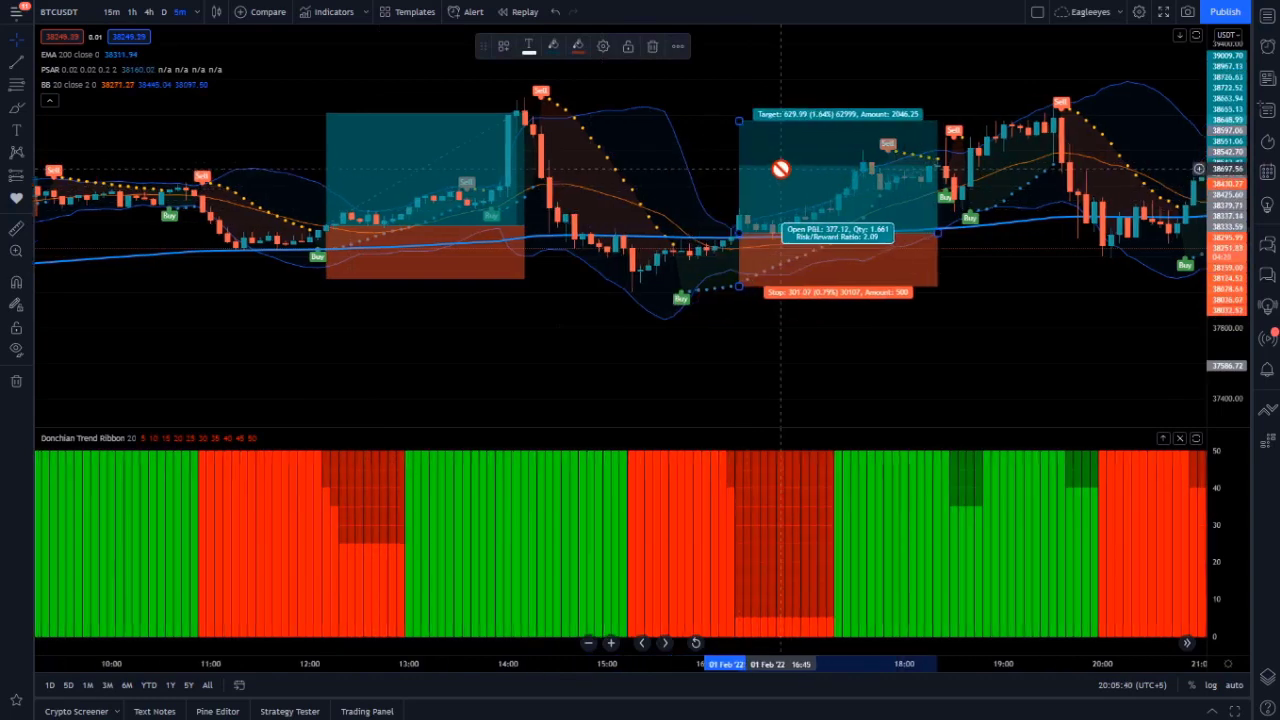
left_click_drag(937, 228, 897, 228)
left_click_drag(825, 192, 1063, 164)
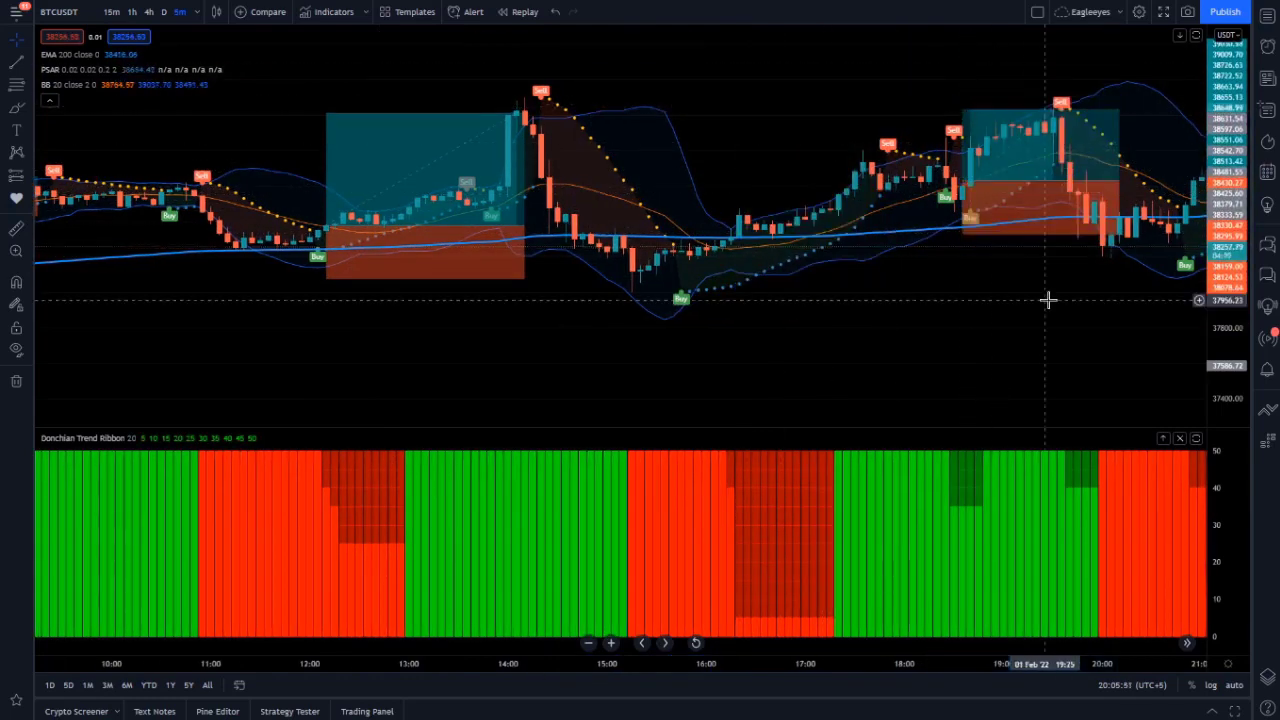
Step: Add another copy of the Long Position at the 20:50 candle, with entry about 38,543 and stop about 38,242
left_click_drag(1049, 297, 657, 340)
left_click_drag(633, 165, 811, 109)
left_click_drag(1066, 323, 565, 298)
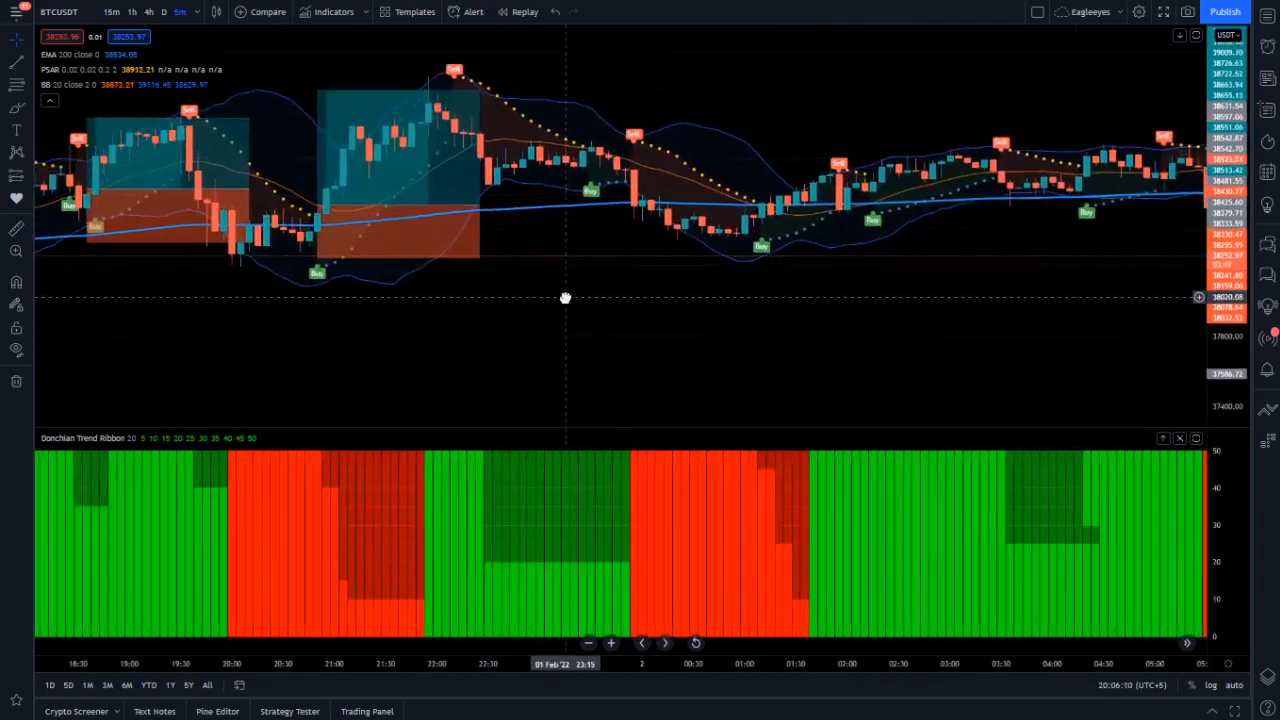
Step: Place a Short Position at the 00:00 candle on 2 Feb after the Sell signal, shortened to end about 01:10
left_click_drag(760, 288, 617, 288)
left_click(16, 175)
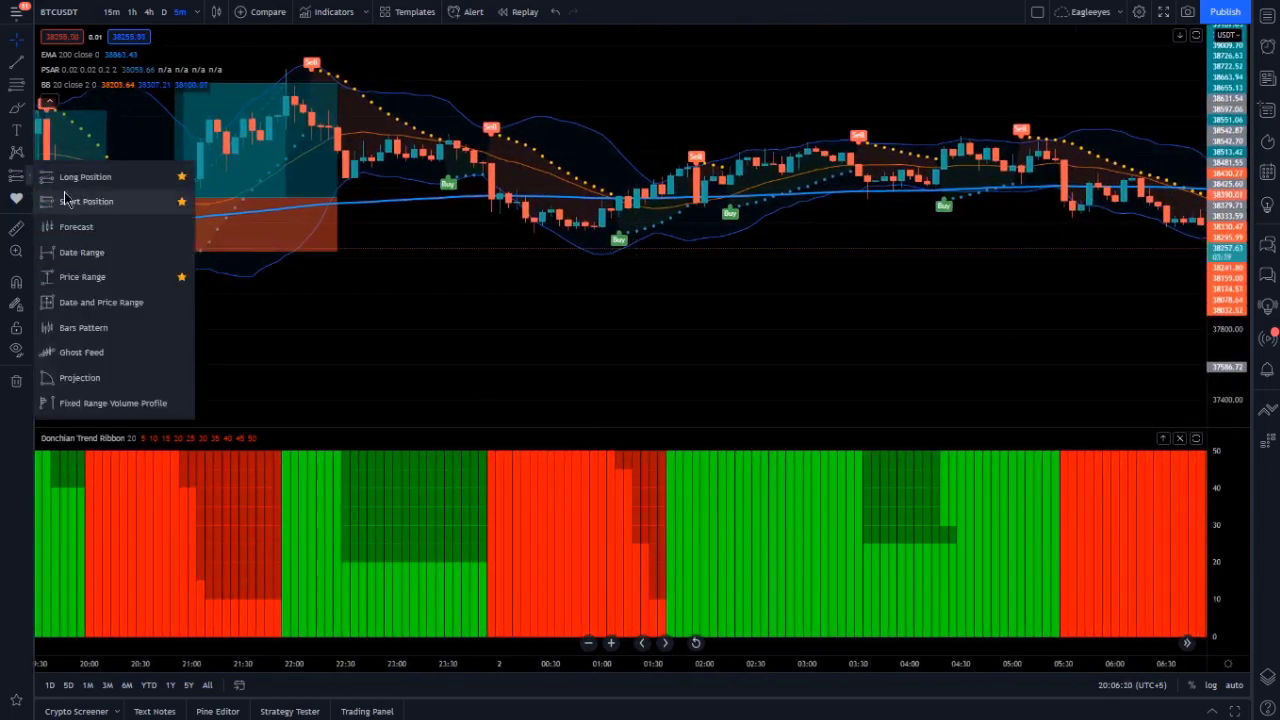
left_click(75, 200)
left_click(500, 197)
left_click_drag(499, 236, 498, 228)
left_click_drag(676, 193, 620, 237)
Step: Copy the Long Position to the 02:20 candle, entry about 38,681, lower its target and shorten it to about 03:35
left_click_drag(733, 280, 663, 311)
left_click_drag(199, 191, 764, 166)
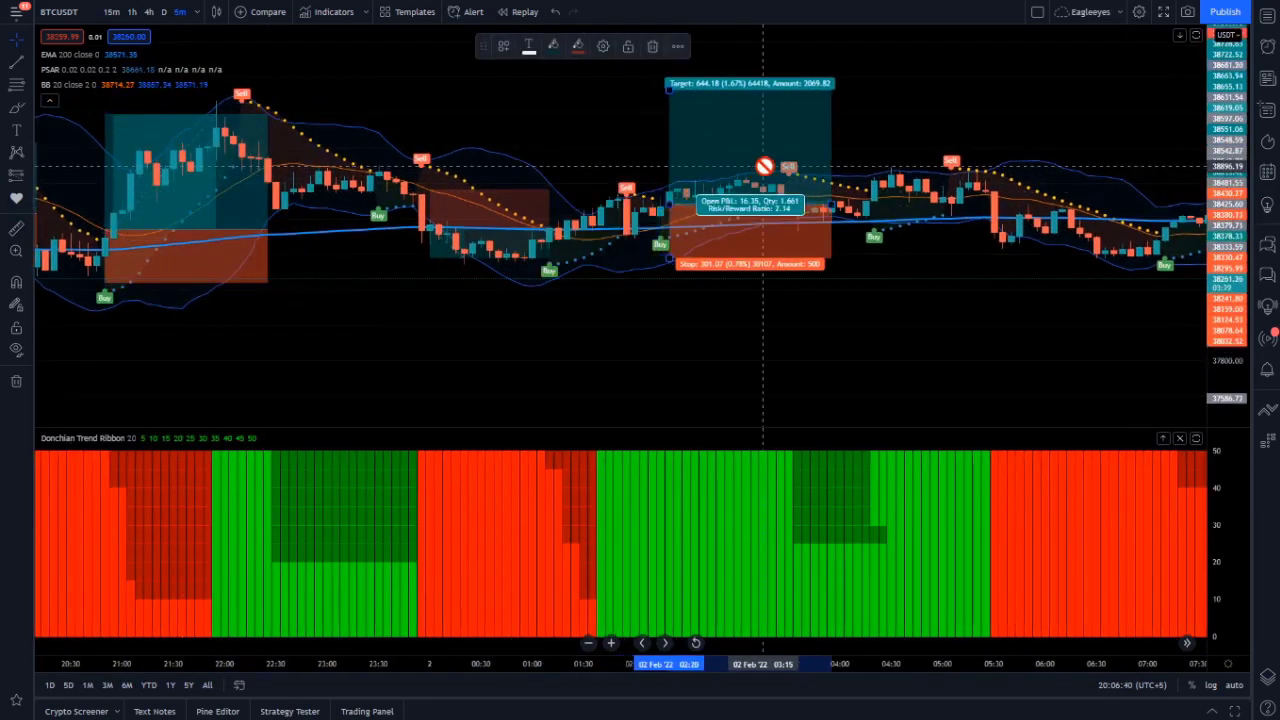
left_click_drag(669, 90, 669, 177)
left_click_drag(831, 204, 795, 207)
Step: Place a Short Position at the 10:20 candle, entry about 38,372 and target about 38,261, shortened to end about 11:20
left_click_drag(797, 310, 510, 320)
left_click_drag(818, 303, 514, 291)
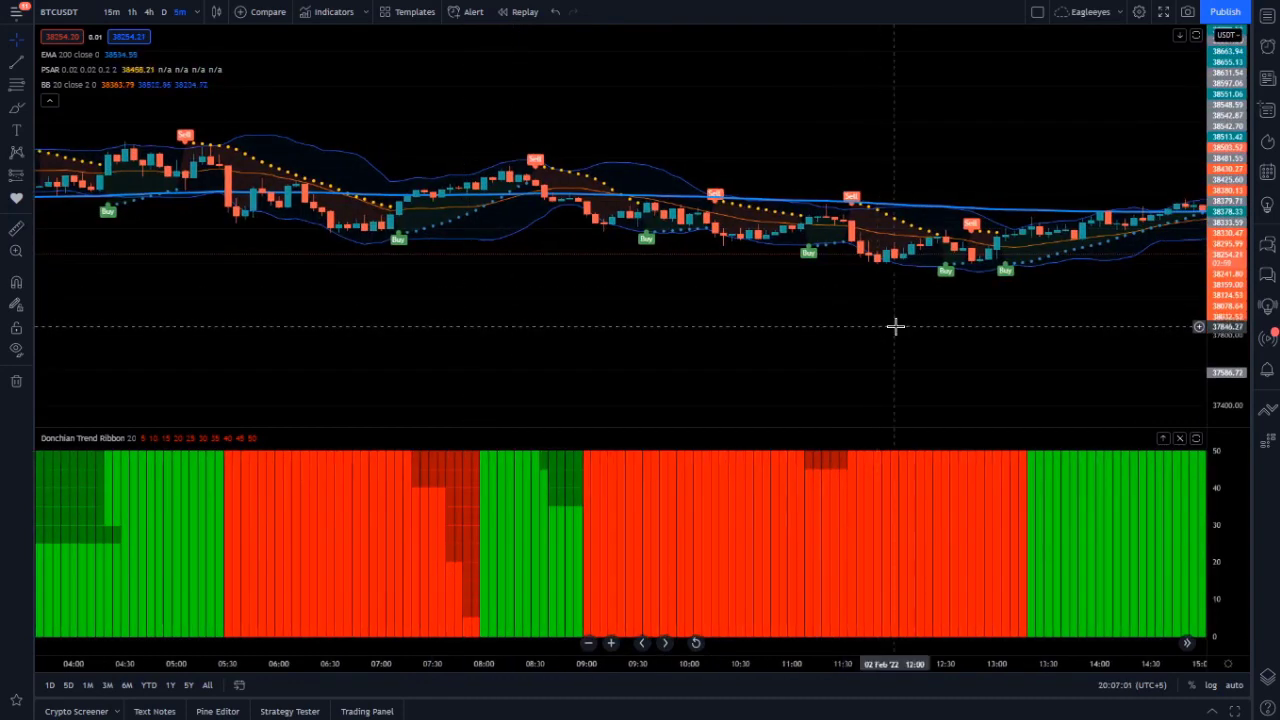
left_click_drag(1226, 323, 1226, 240)
left_click_drag(1051, 379, 822, 341)
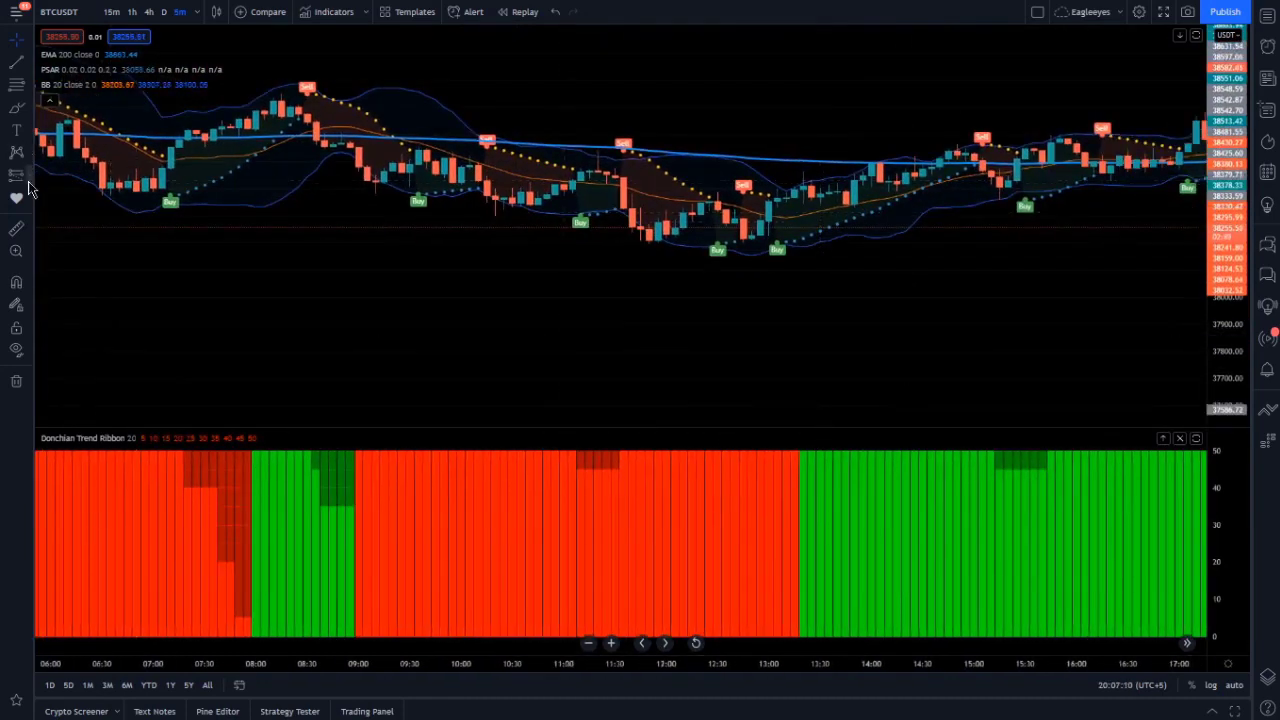
left_click(29, 175)
left_click(90, 205)
left_click(495, 197)
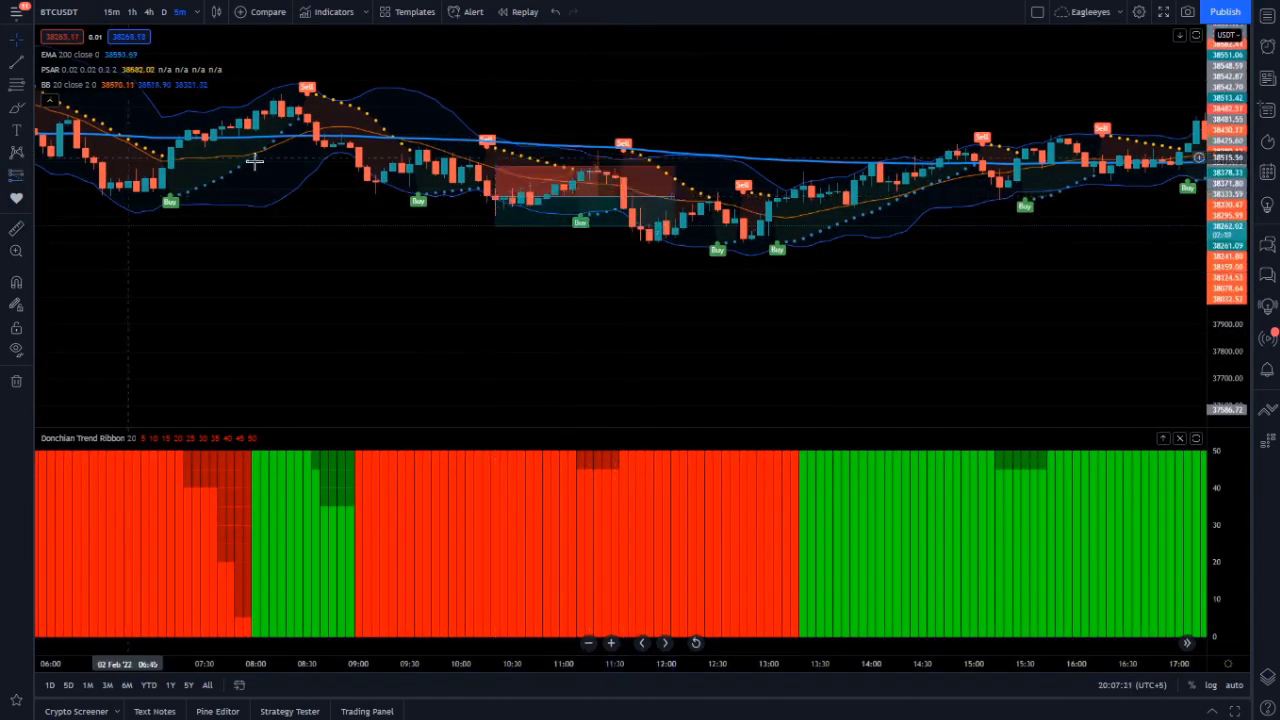
left_click_drag(601, 199, 597, 199)
left_click(412, 311)
Step: Place a Short Position at the 11:40 candle on 2 Feb, entry about 38,302 and target about 38,192, shortened to end about 12:10
left_click(29, 175)
left_click(90, 201)
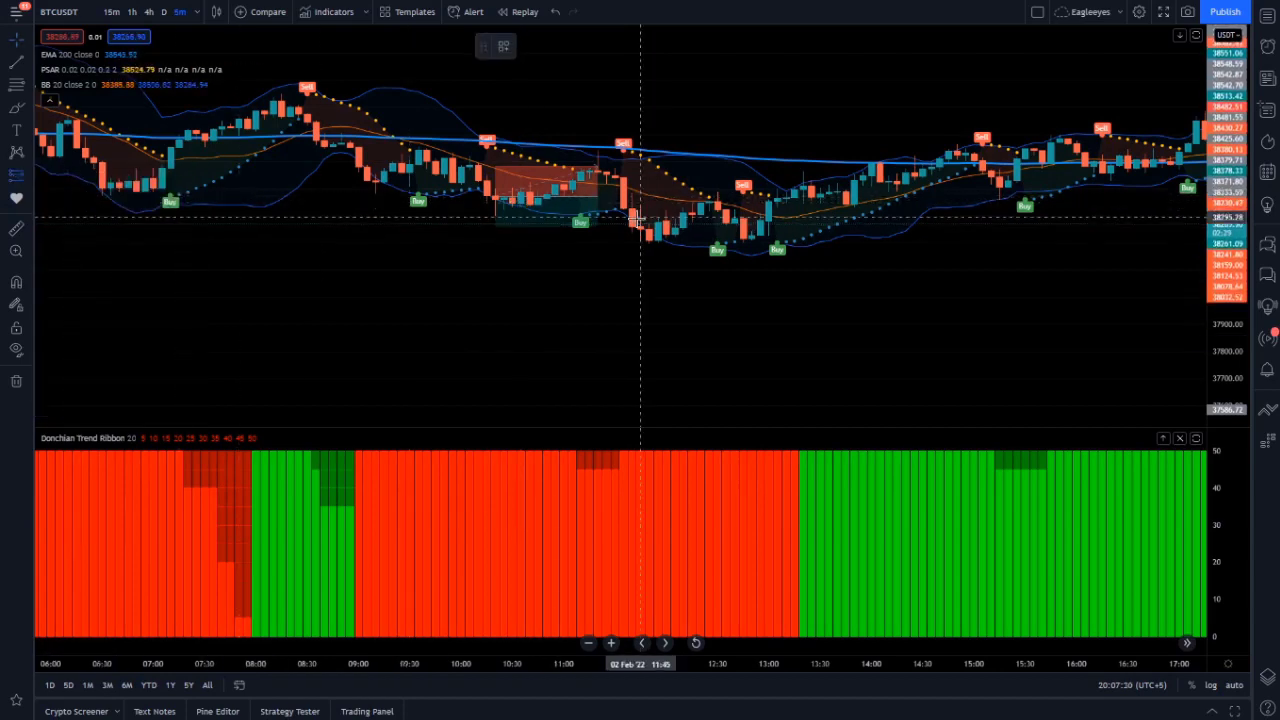
left_click(635, 216)
left_click_drag(810, 216, 683, 216)
left_click(188, 276)
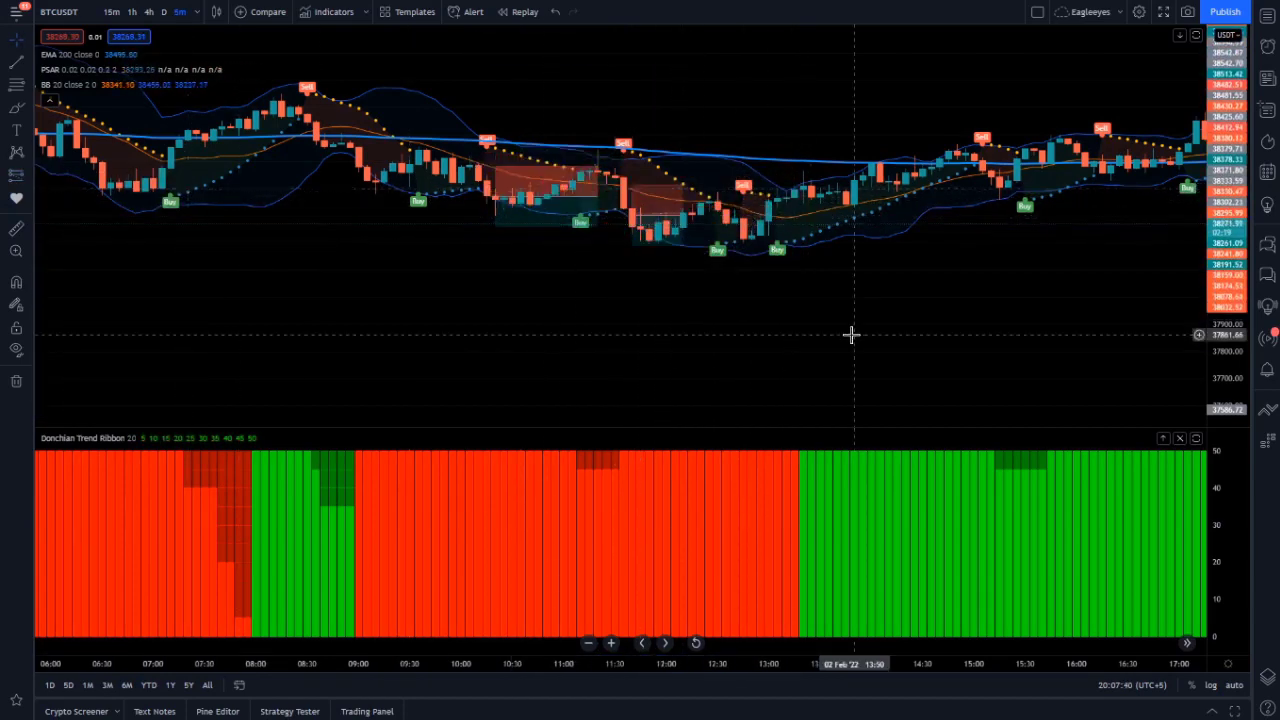
Step: Copy the Short Position to the 15:10 candle after the Sell signal, with entry about 38,469 and target about 38,358
left_click_drag(851, 335, 537, 327)
left_click_drag(359, 189, 717, 142)
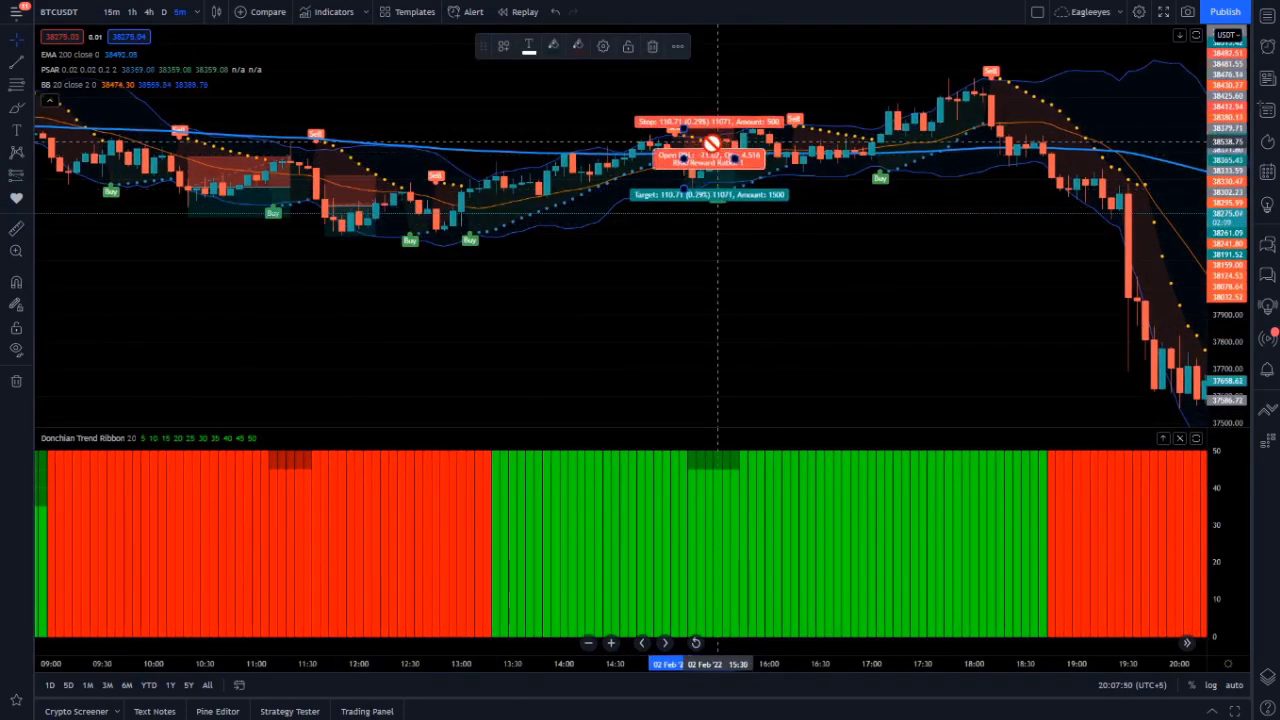
key("Delete")
Step: Place a Long Position at the 17:10 candle, entry about 38,592 and stop about 38,251, with a lowered target, shortened to about 18:10
left_click_drag(769, 229, 540, 262)
left_click(29, 176)
left_click(106, 180)
left_click(663, 170)
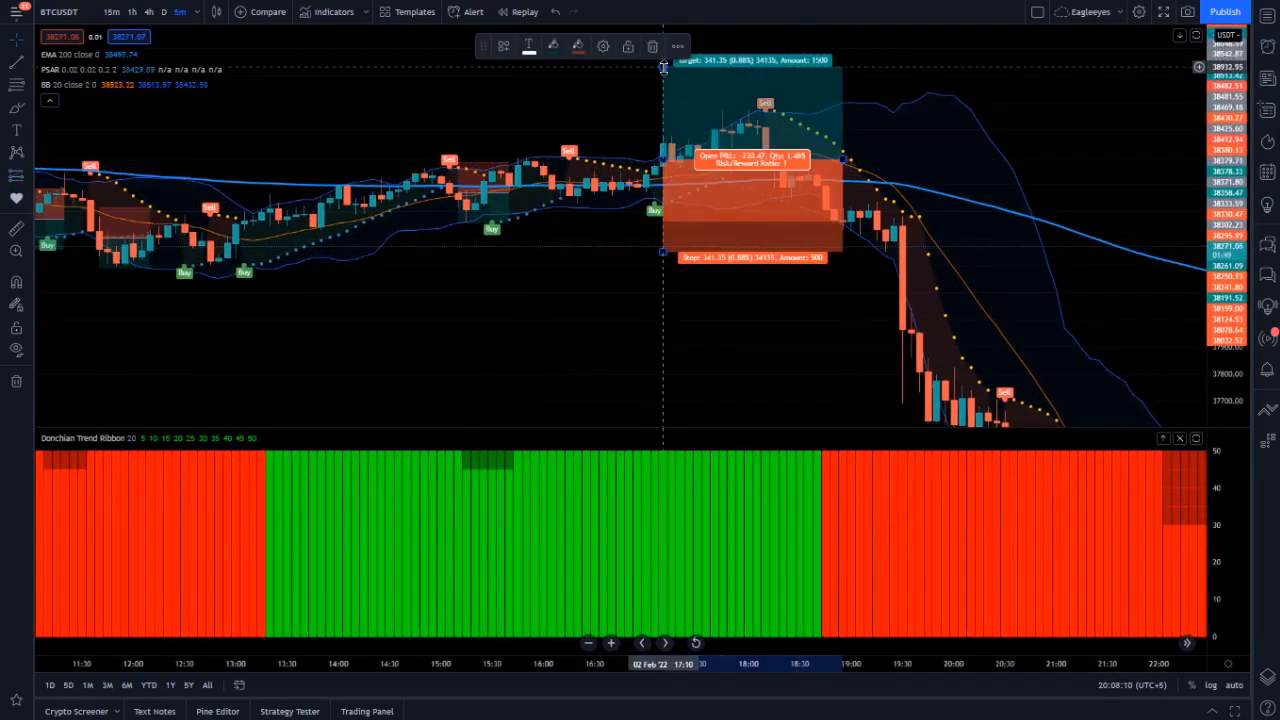
Step: Place a Short Position at the 20:30 candle, entry about 37,539 and target about 37,164, shortened to end about 21:10
left_click_drag(823, 286, 501, 212)
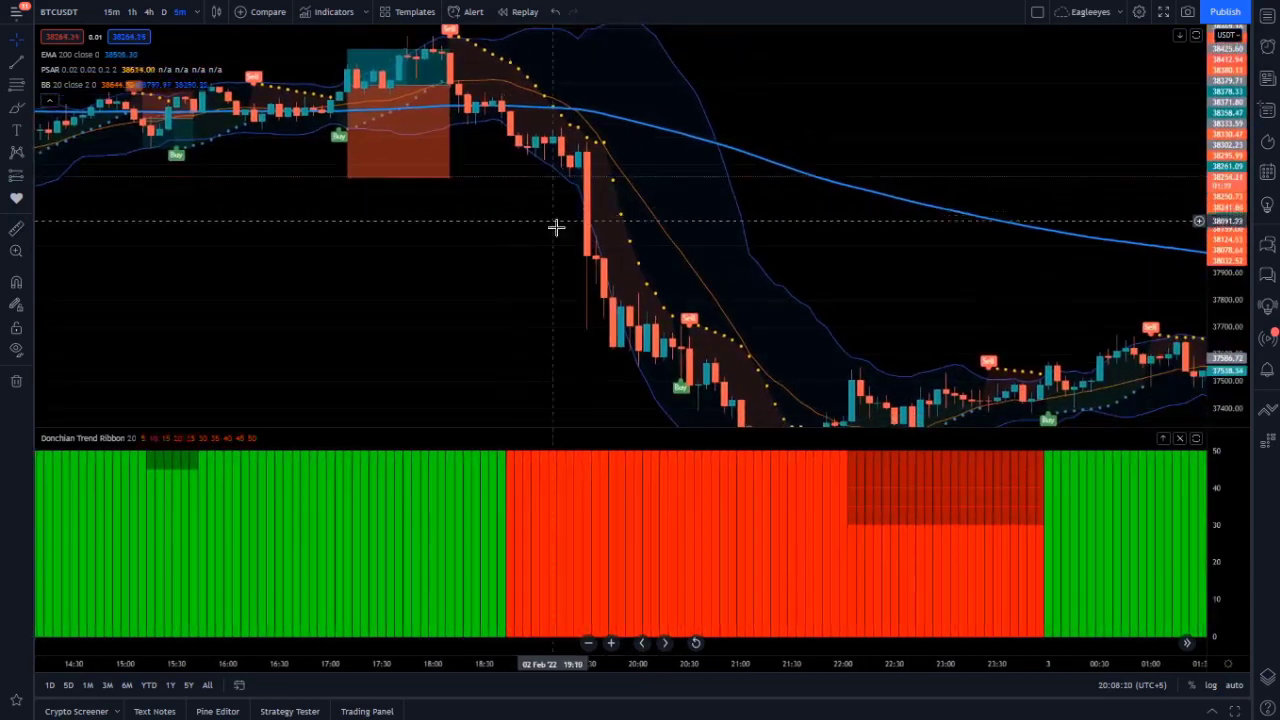
left_click(27, 180)
left_click(69, 203)
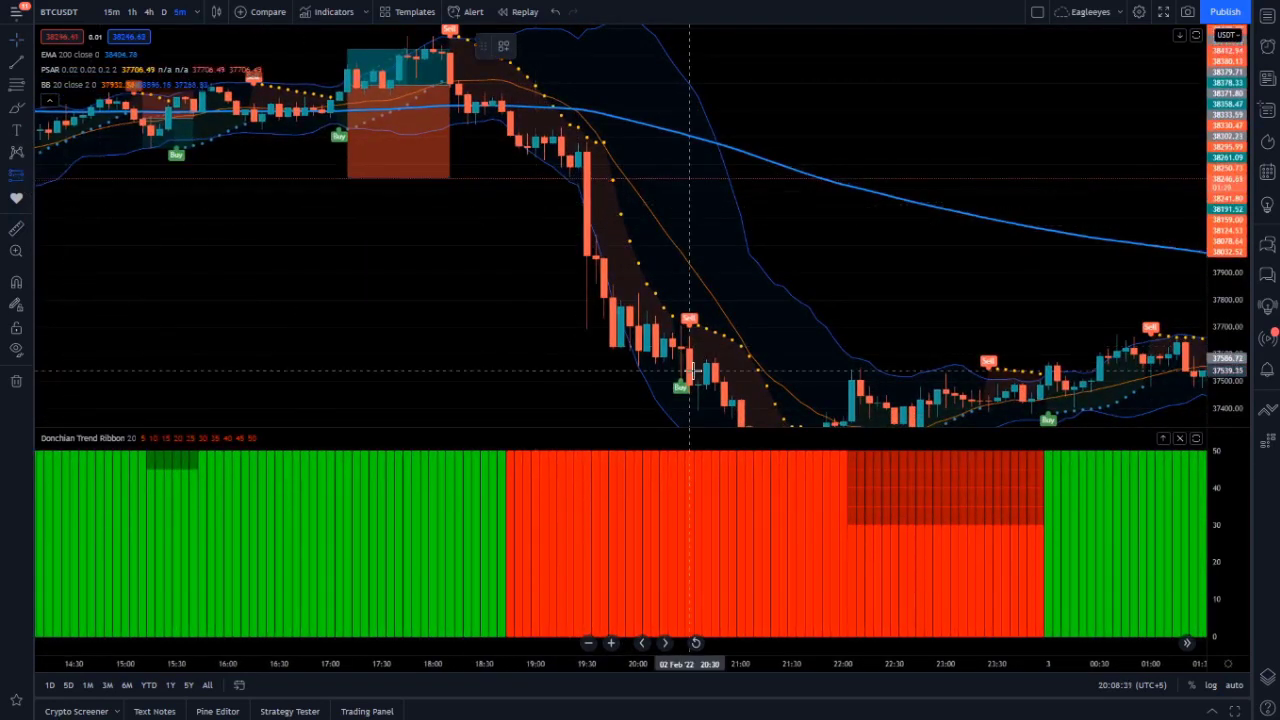
left_click(689, 371)
left_click_drag(530, 385, 426, 237)
left_click_drag(588, 314, 588, 324)
left_click_drag(765, 223, 653, 223)
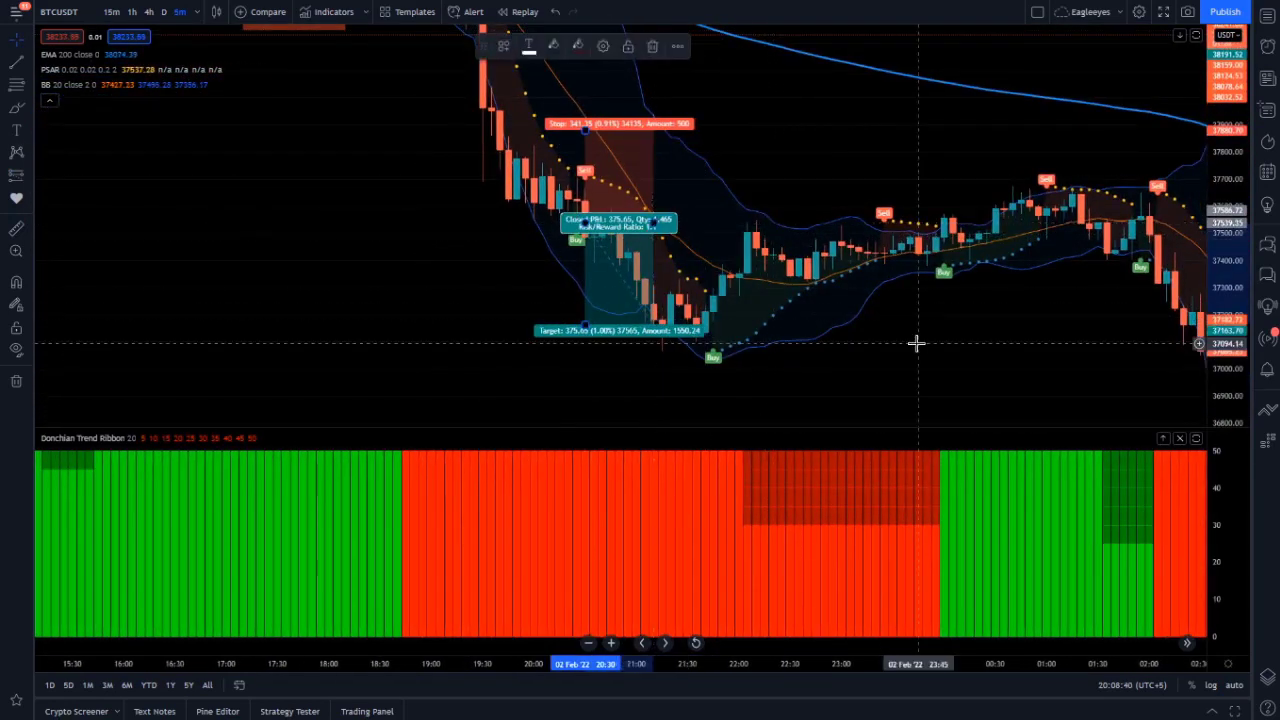
Step: Place a Short Position at the 02:05 candle on 3 Feb, entry about 37,400 and target about 36,700, shortened to end about 02:45
left_click_drag(892, 363, 631, 324)
left_click_drag(791, 331, 617, 313)
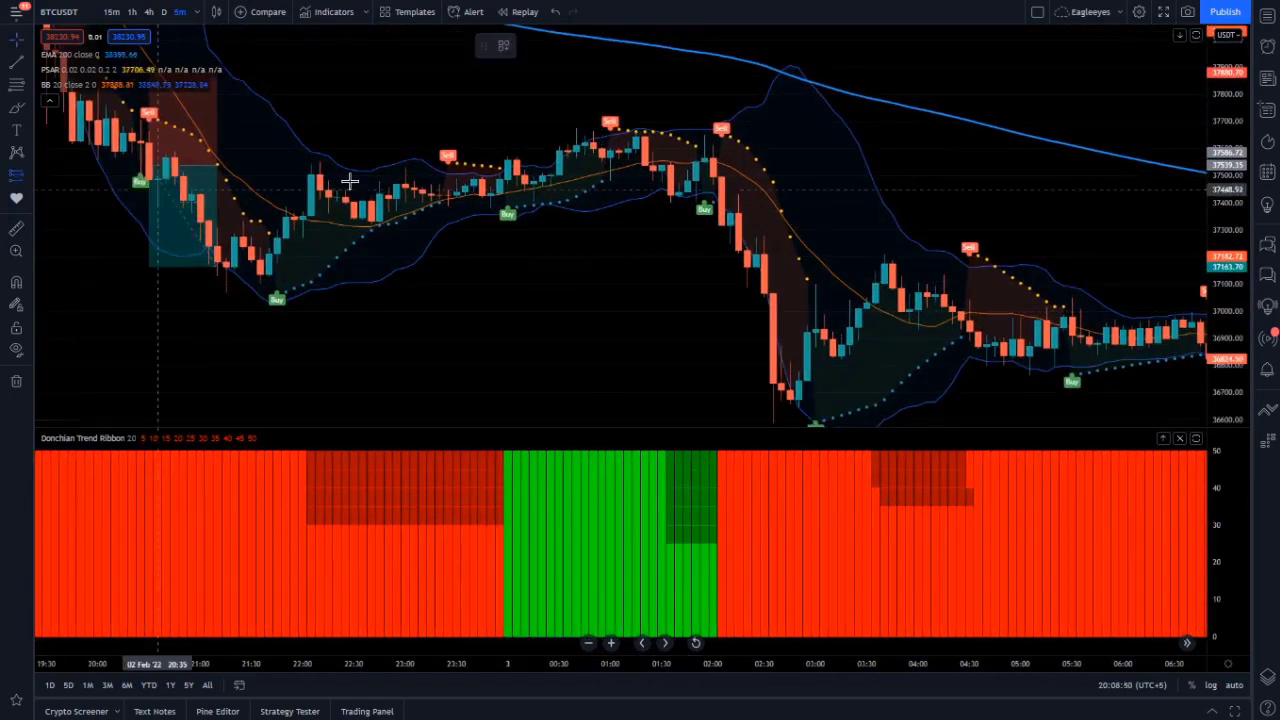
left_click(721, 203)
left_click_drag(722, 304, 712, 392)
left_click_drag(902, 203, 790, 203)
left_click(641, 325)
Step: Place a Short Position at the 14:20 candle on 3 Feb, entry about 36,911 and target about 36,280, shortened to end about 15:25
left_click_drag(641, 325, 424, 301)
left_click_drag(747, 400, 480, 374)
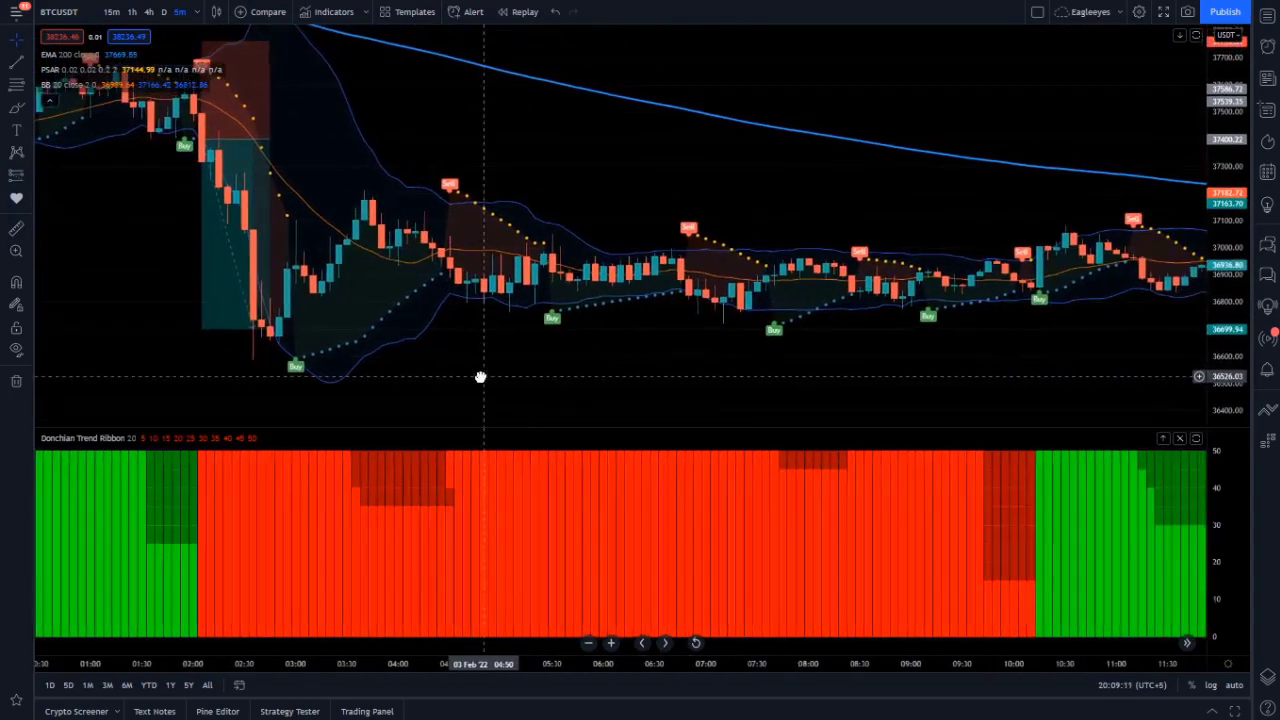
left_click_drag(643, 331, 194, 285)
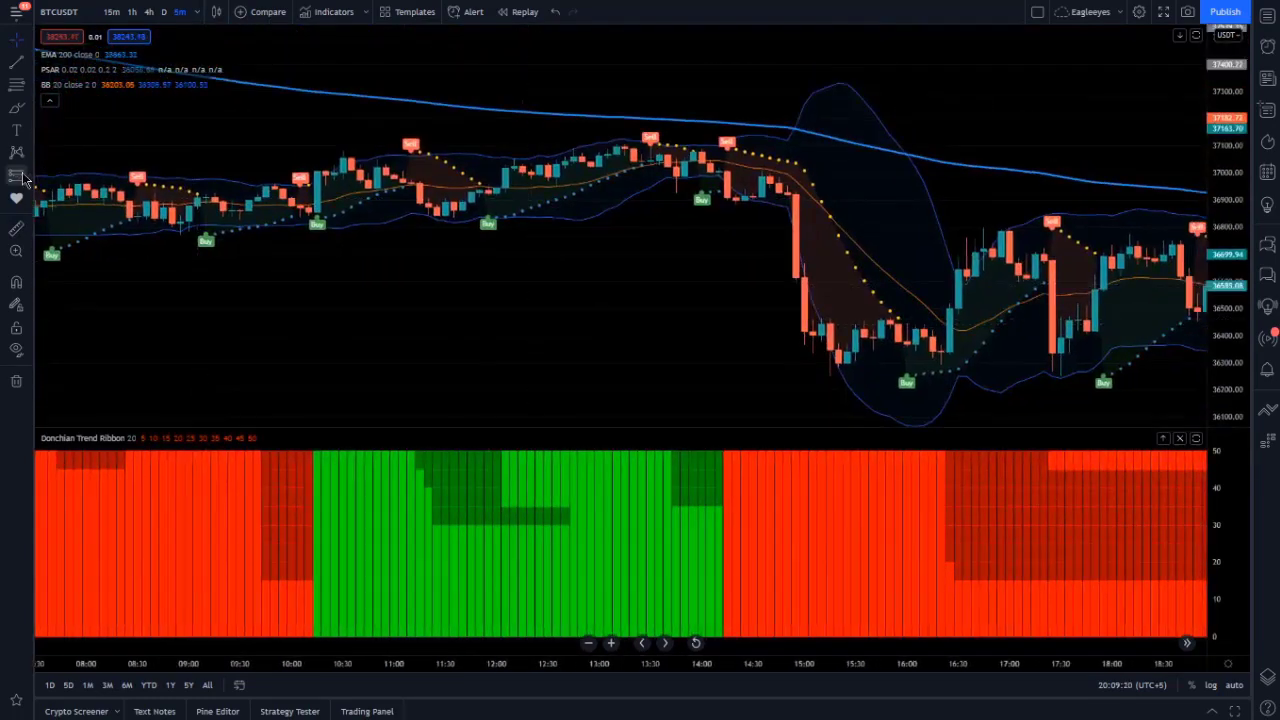
left_click(27, 176)
left_click(80, 200)
left_click(736, 197)
left_click_drag(737, 244, 738, 349)
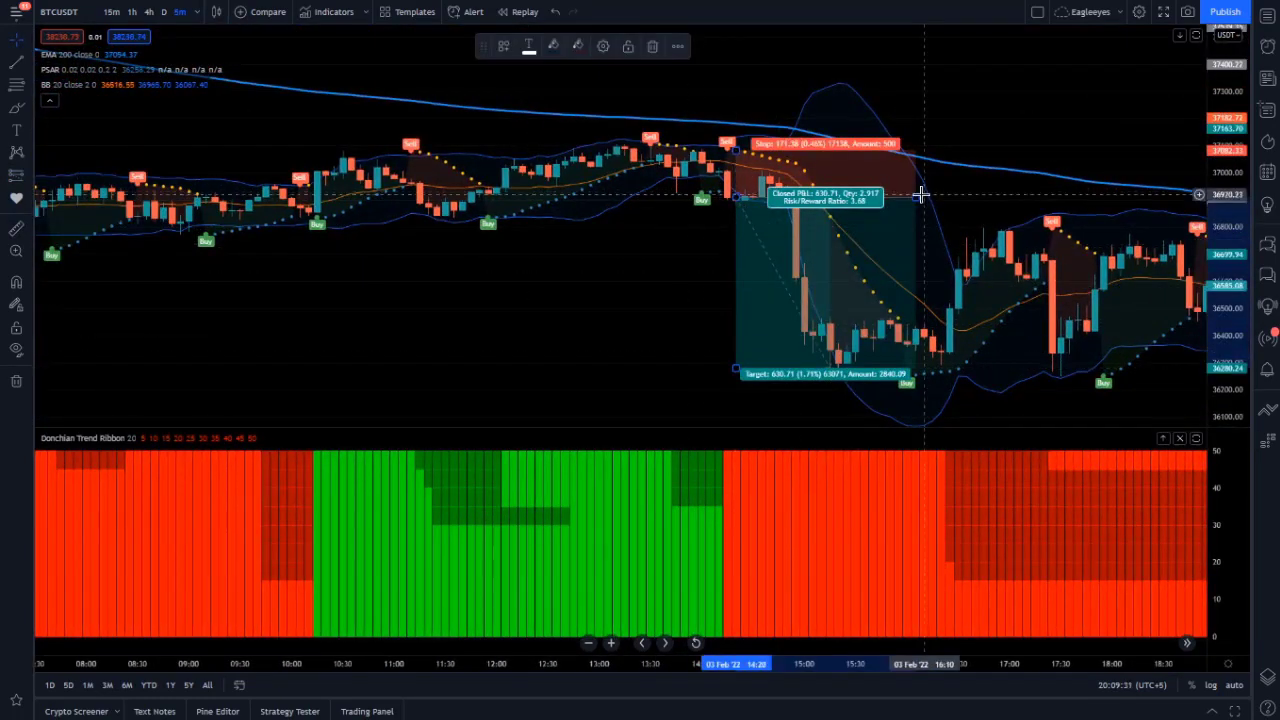
Step: Place a Short Position at the 21:50 candle on 3 Feb, entry about 36,758 and target about 36,545, shortened to end about 22:20
left_click_drag(677, 320, 317, 303)
left_click_drag(863, 354, 631, 354)
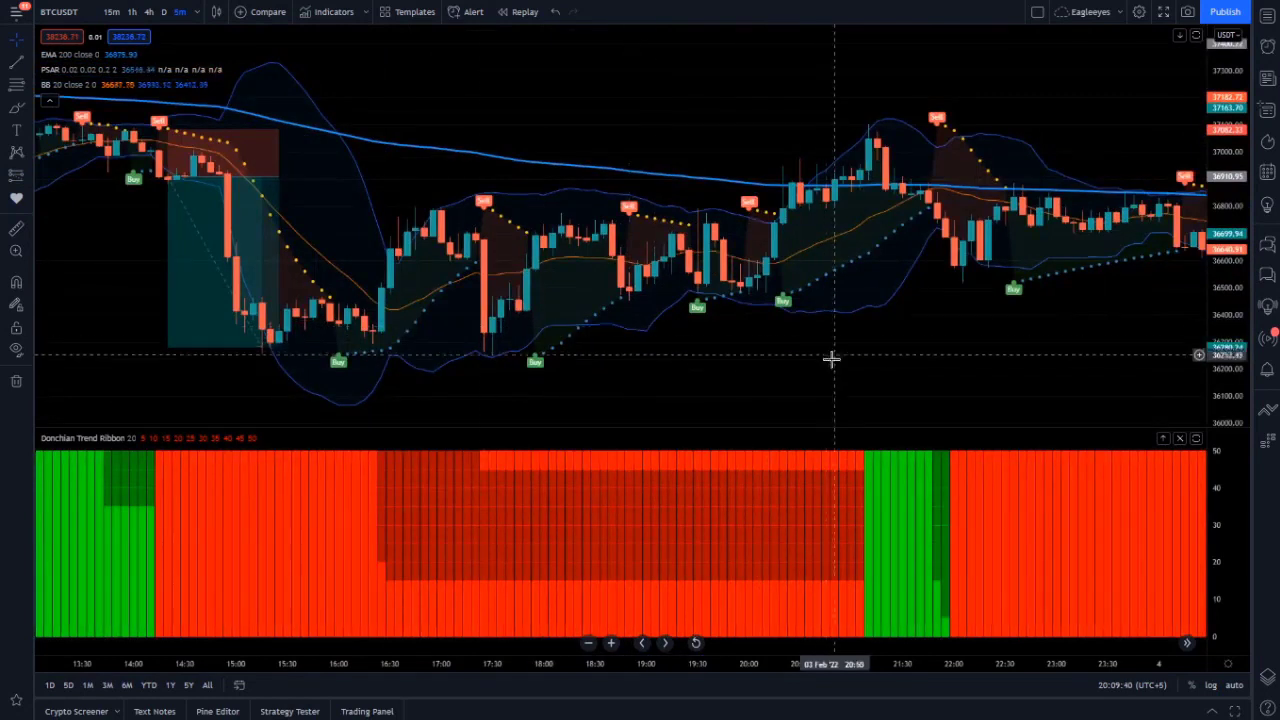
left_click(28, 175)
left_click(80, 200)
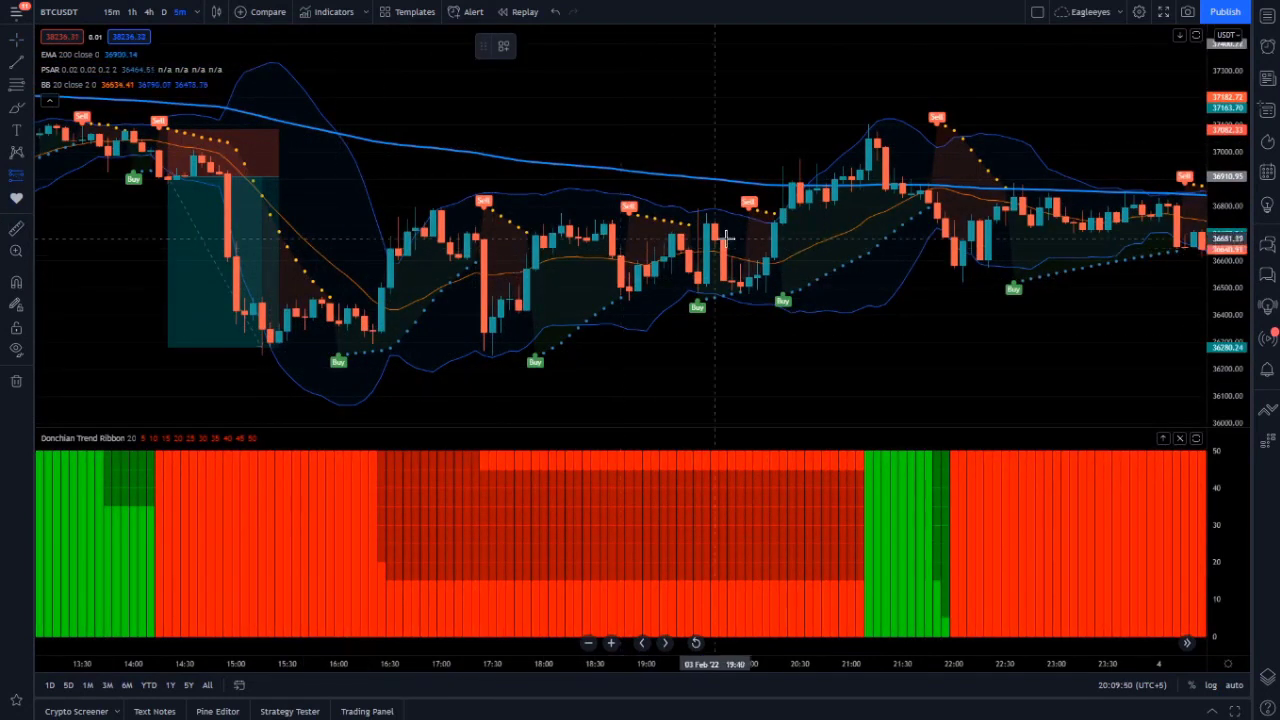
left_click(937, 218)
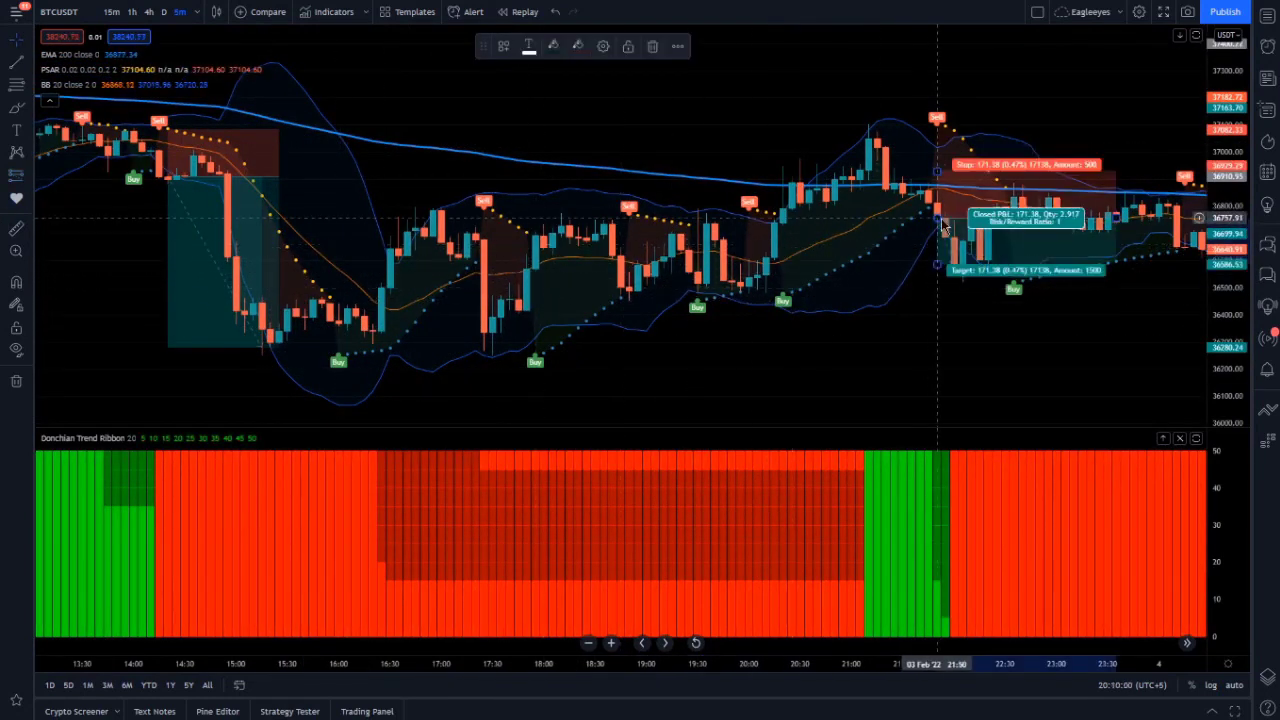
left_click_drag(937, 264, 937, 277)
left_click_drag(1012, 308, 686, 344)
left_click_drag(791, 254, 663, 269)
Step: Copy the Short Position to the 00:20 candle on 4 Feb, entry about 36,700 and target about 36,354, extended to about 01:50
left_click_drag(701, 319, 500, 267)
mouse_move(443, 223)
left_mouse_down("ctrl")
mouse_move(714, 224)
mouse_move(700, 236)
left_mouse_up("ctrl")
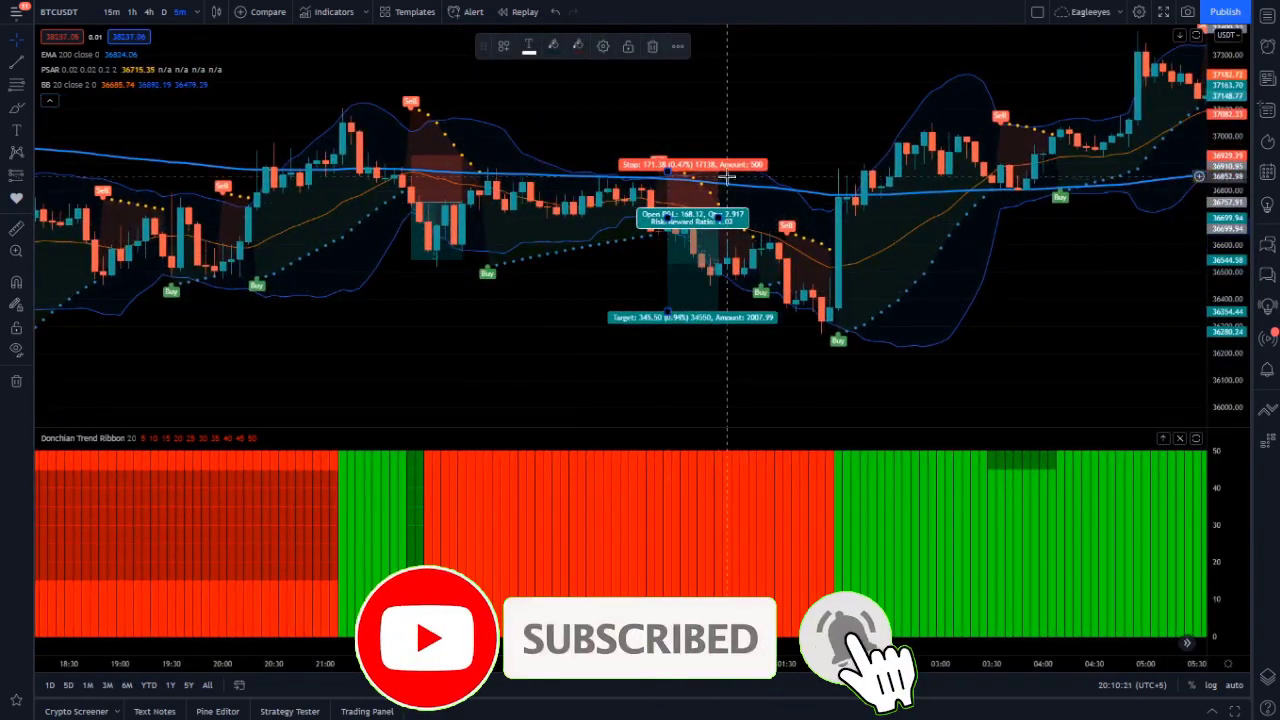
left_click_drag(727, 176, 812, 220)
Step: Place a Long Position at the 04:15 candle on 4 Feb, entry about 37,001 and target about 37,349, shortened to end about 04:55
left_click_drag(900, 363, 500, 385)
left_click(26, 175)
left_click(75, 177)
left_click(690, 218)
left_click_drag(690, 138, 687, 125)
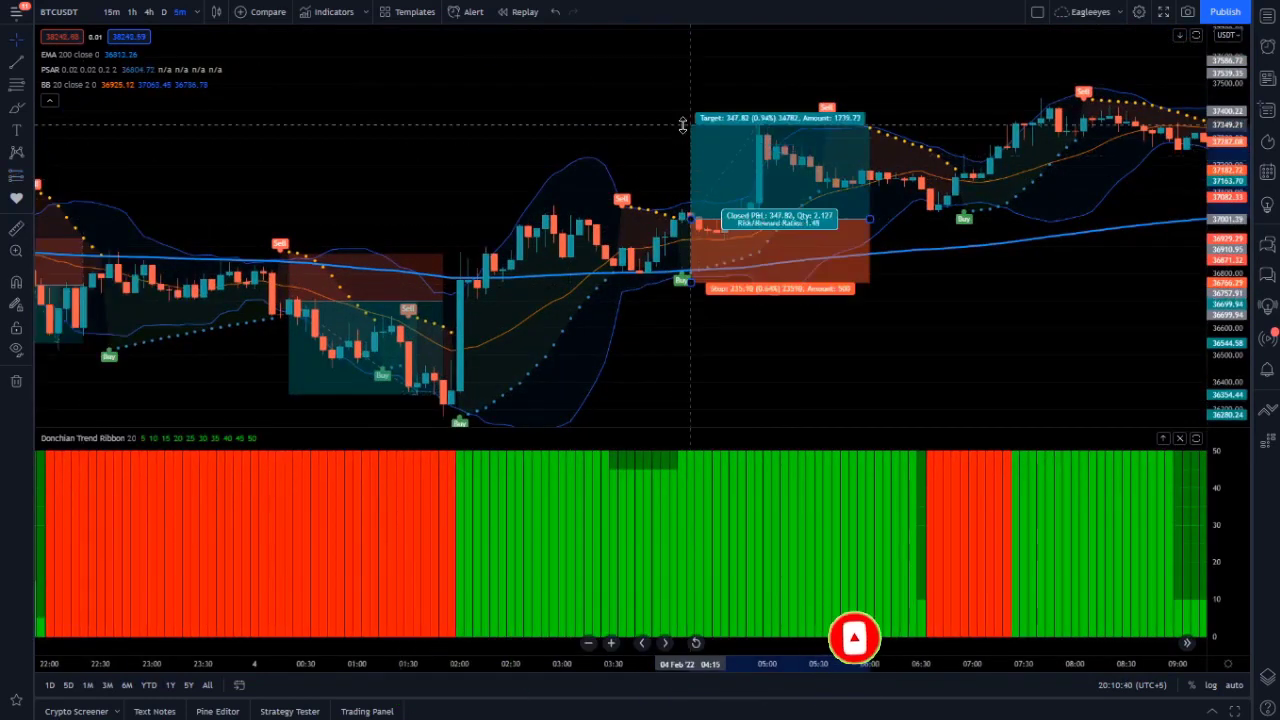
left_click_drag(869, 218, 758, 218)
Step: Copy the Long Position after the next Buy signal, entry about 37,189, and again at 10:10, entry about 37,347, raising that target to about 37,934
left_click_drag(853, 342, 472, 359)
left_click_drag(360, 196, 703, 184)
left_click_drag(785, 222, 419, 333)
left_click_drag(256, 261, 577, 215)
scroll(577, 215, "up", 1)
left_click_drag(543, 160, 543, 92)
scroll(543, 88, "up", 2)
scroll(543, 88, "down", 2)
Step: Copy the Long Position to the 14:05 candle on 4 Feb, with entry about 37,920 and target about 38,233, ending about 15:10
left_click(857, 213)
left_click_drag(857, 213, 539, 306)
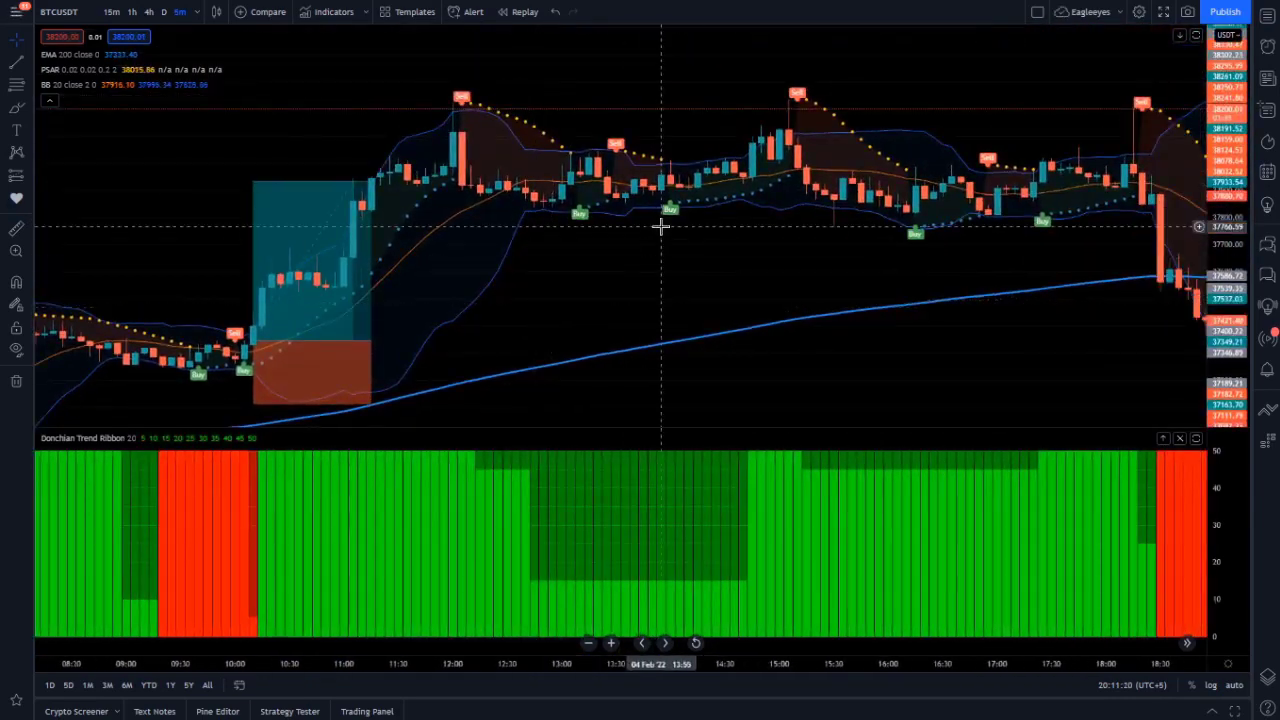
mouse_move(280, 229)
left_mouse_down()
mouse_move(617, 114)
mouse_move(652, 213)
mouse_move(632, 150)
mouse_move(722, 152)
left_mouse_up()
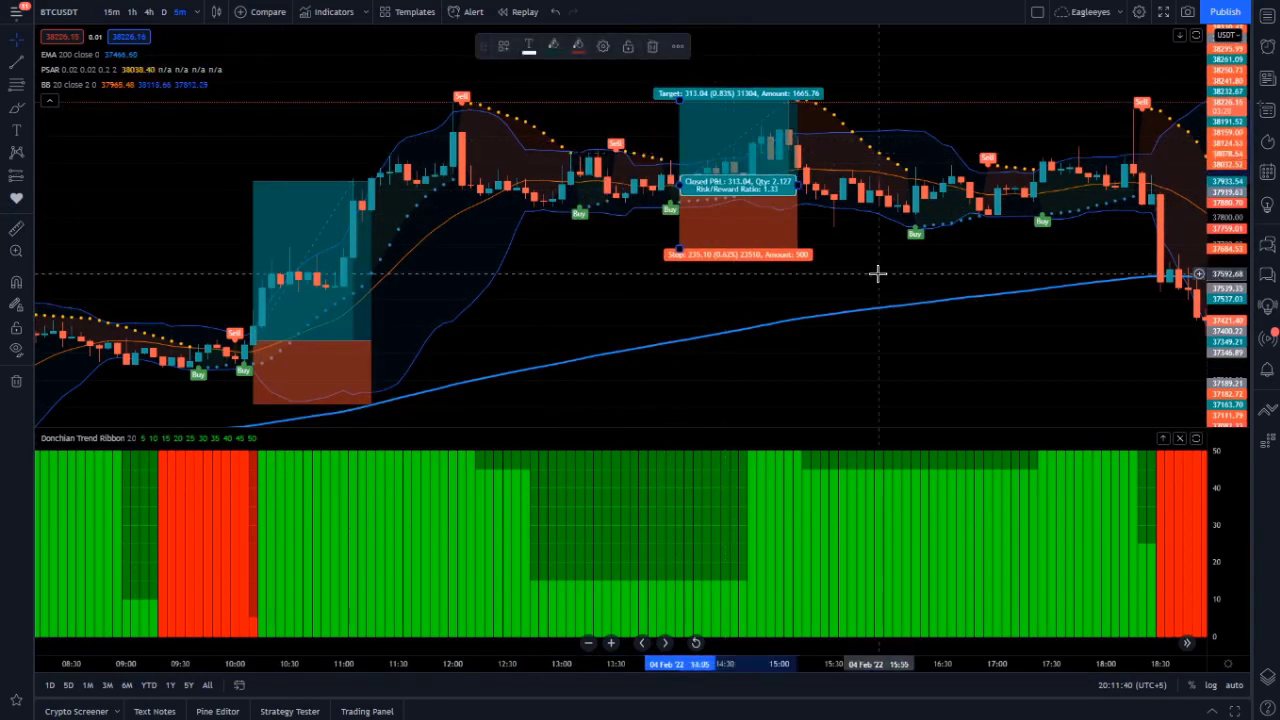
Step: Place a Long Position at the 16:15 candle on 4 Feb, entry about 37,841 and target about 38,017, shortened to end about 17:25
mouse_move(877, 271)
left_mouse_down()
mouse_move(607, 312)
mouse_move(517, 303)
left_mouse_up()
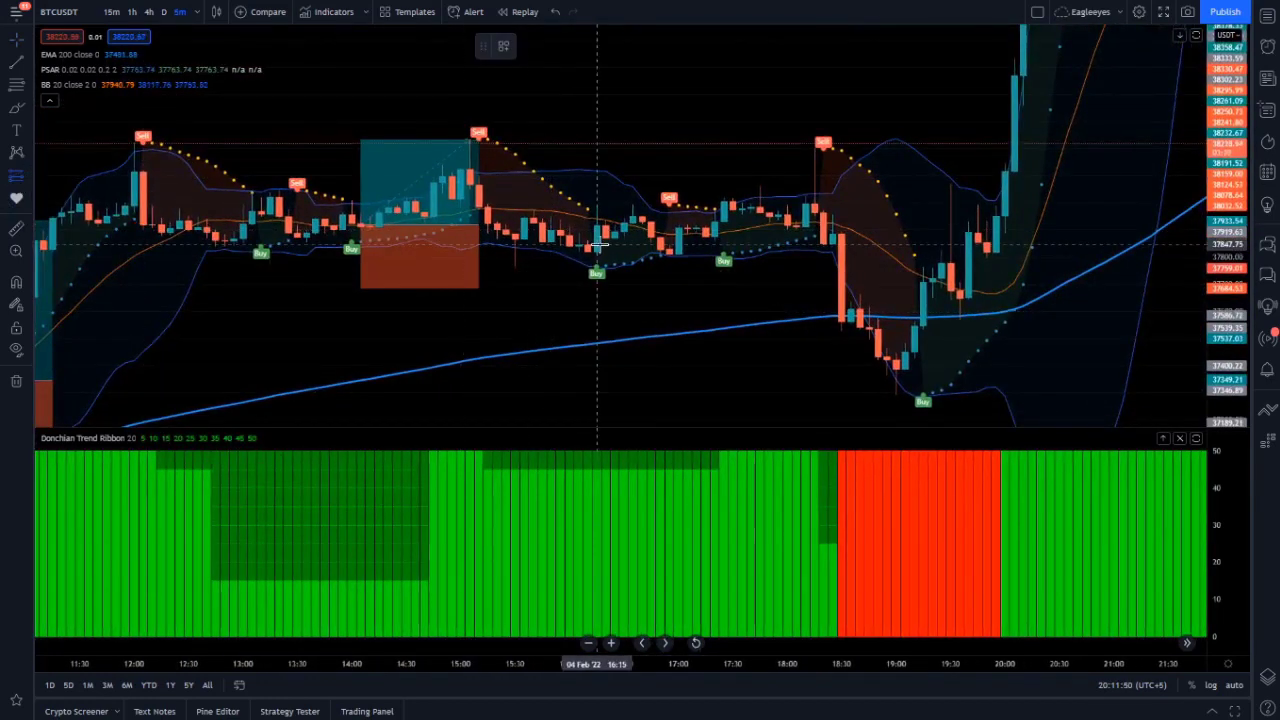
left_click(597, 243)
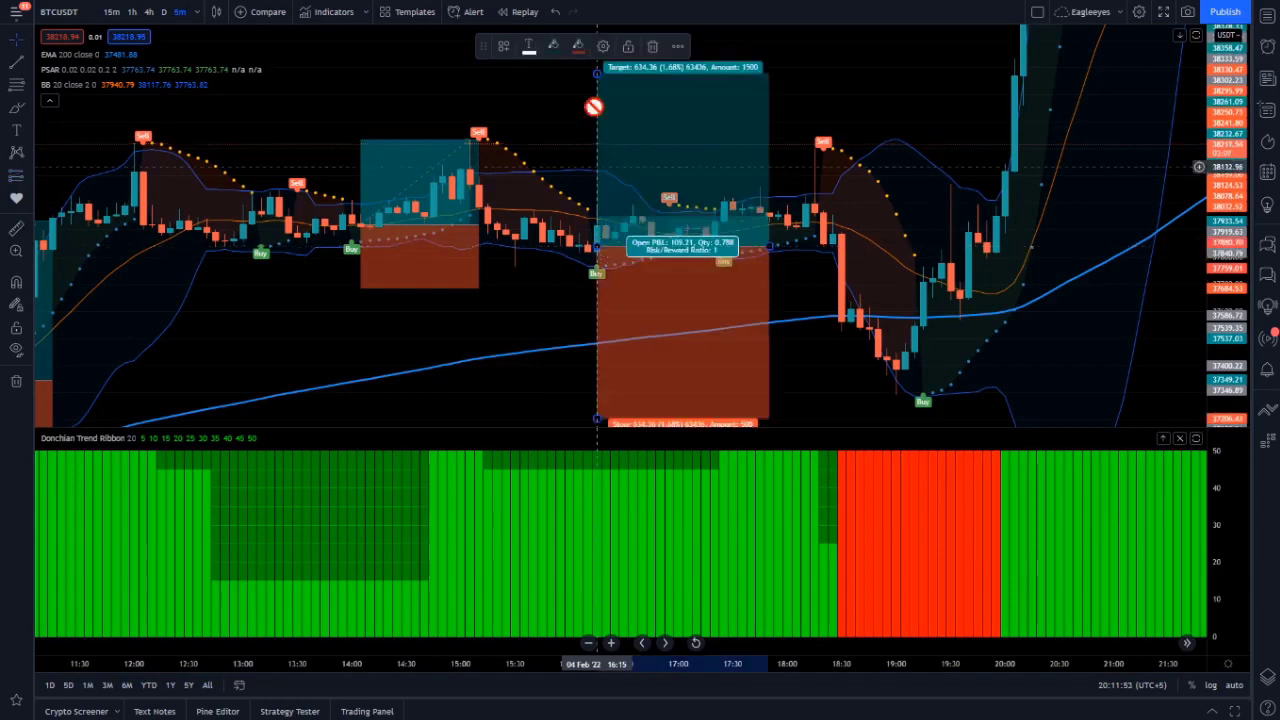
left_click(771, 300)
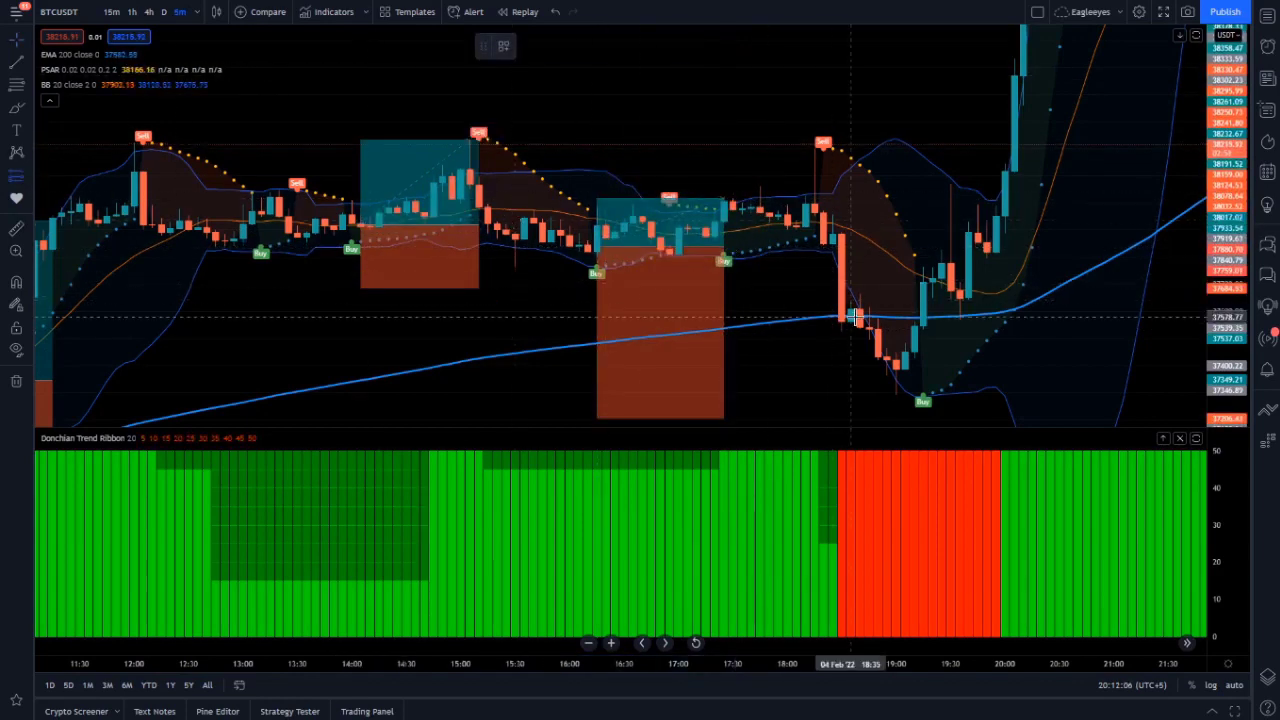
Step: Place a Long Position at the 19:20 candle on 4 Feb, entry about 37,709, raise its target to about 40,502 and extend it to 22:00
left_click(931, 282)
left_click_drag(1140, 200, 940, 208)
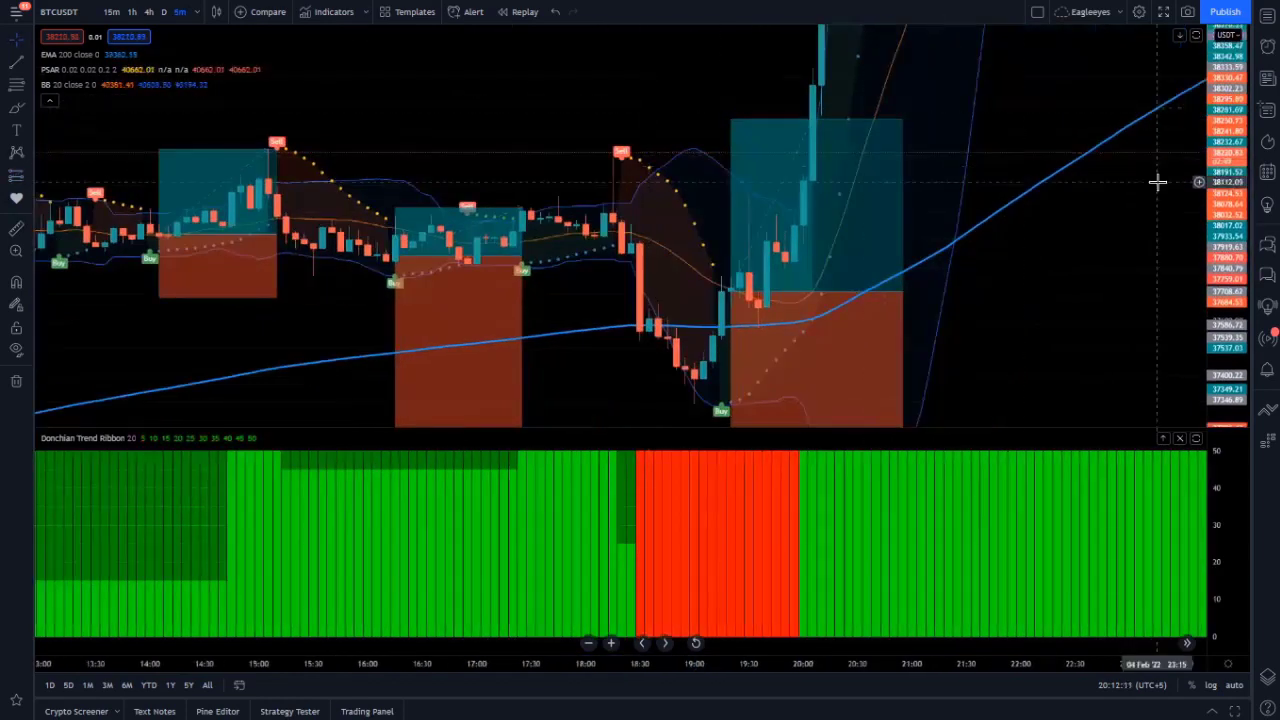
left_click_drag(1230, 150, 1237, 317)
left_click_drag(731, 204, 731, 66)
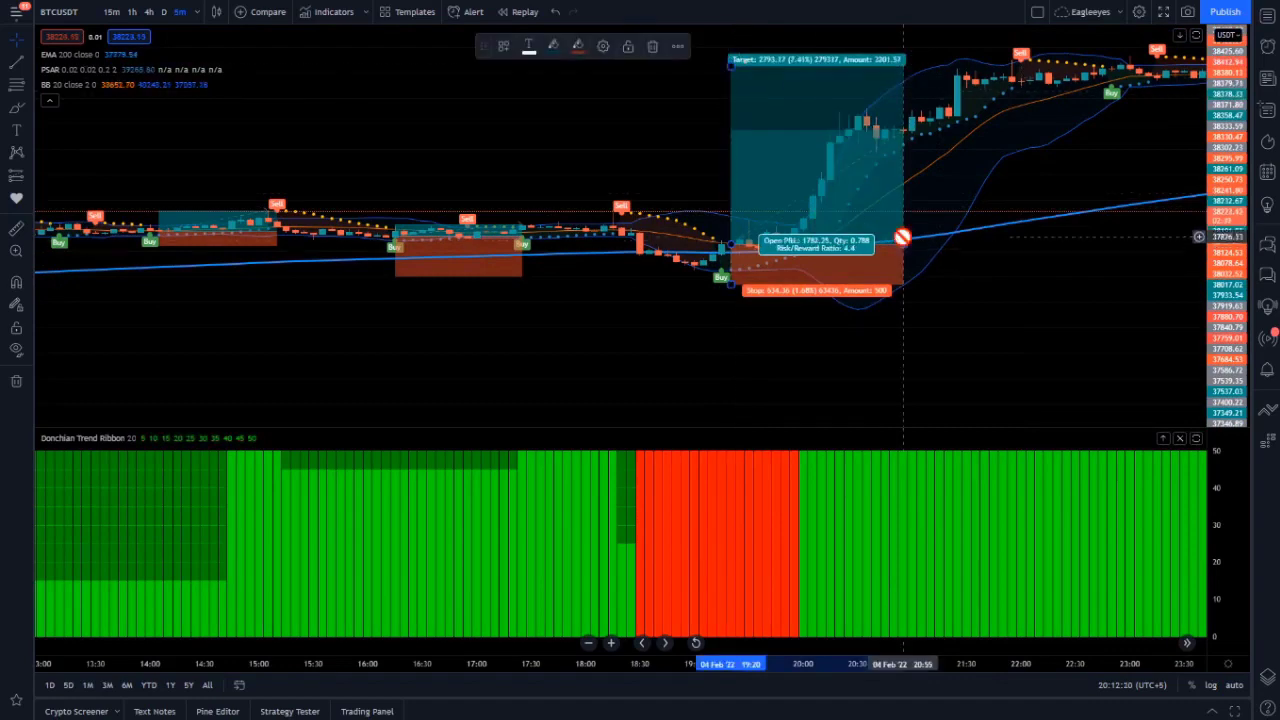
left_click_drag(903, 242, 640, 346)
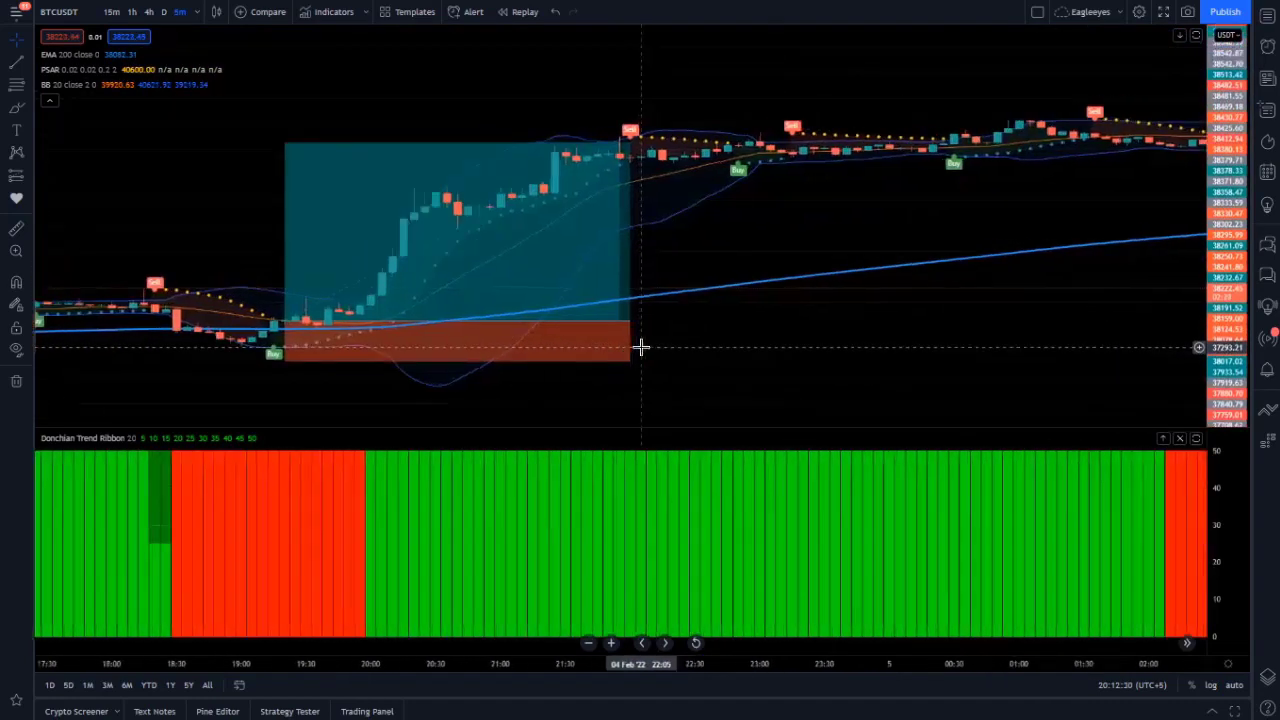
Step: Place a Long Position at the 00:35 candle on 5 Feb, with entry about 40,571 and target about 40,874
left_click(16, 176)
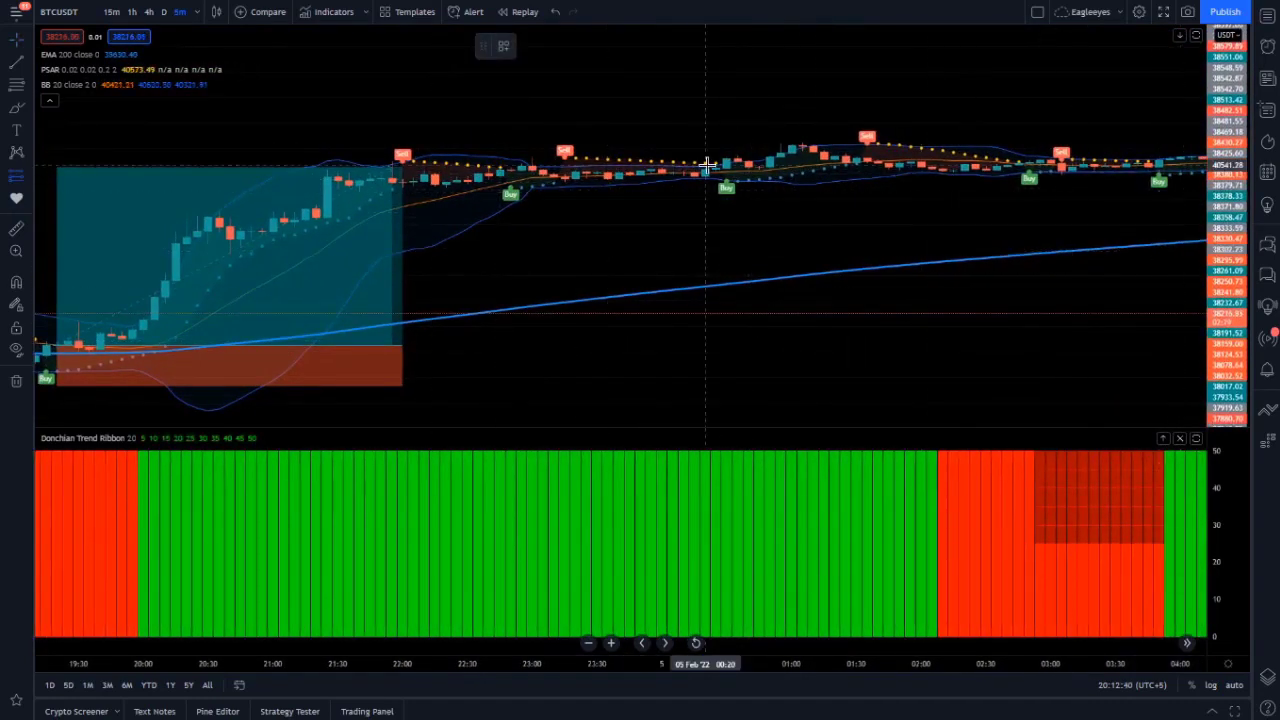
left_click(738, 165)
left_click_drag(1228, 238, 1228, 68)
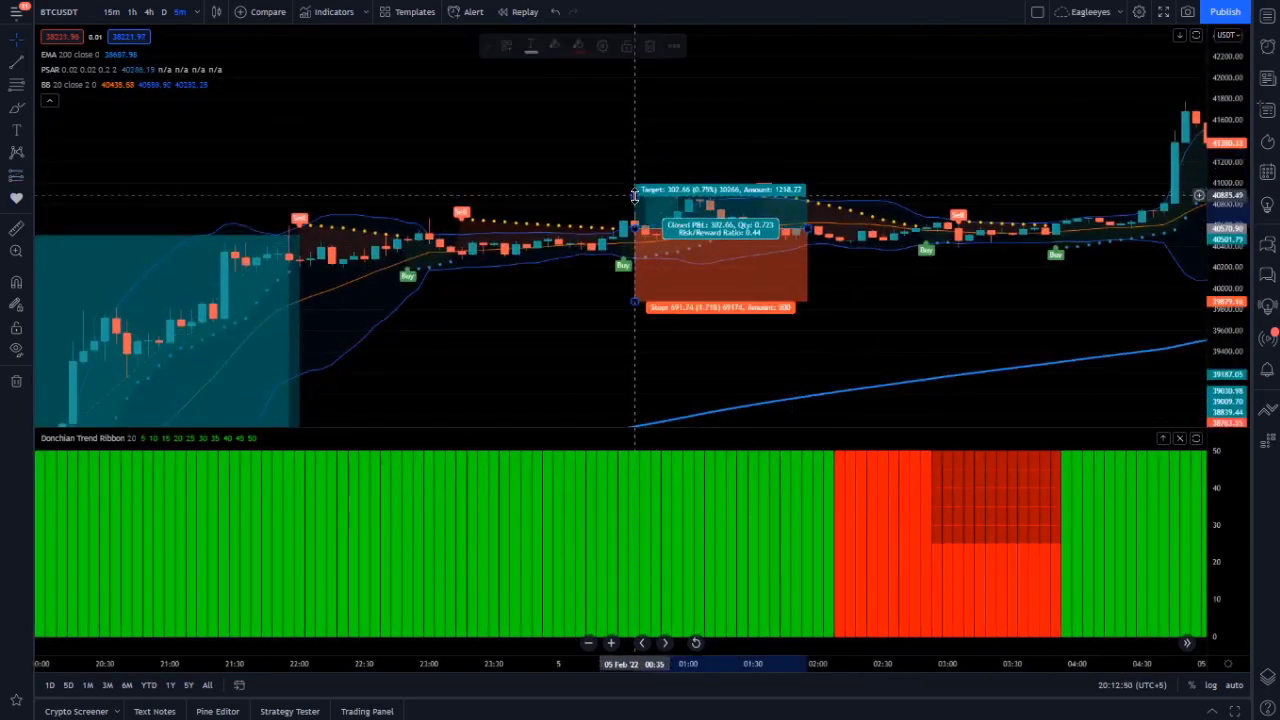
Step: Place a Long Position at the 02:50 candle on 5 Feb, entry about 40,563, target raised to about 41,440, extended to about 04:45
left_click_drag(823, 297, 640, 330)
left_click(16, 176)
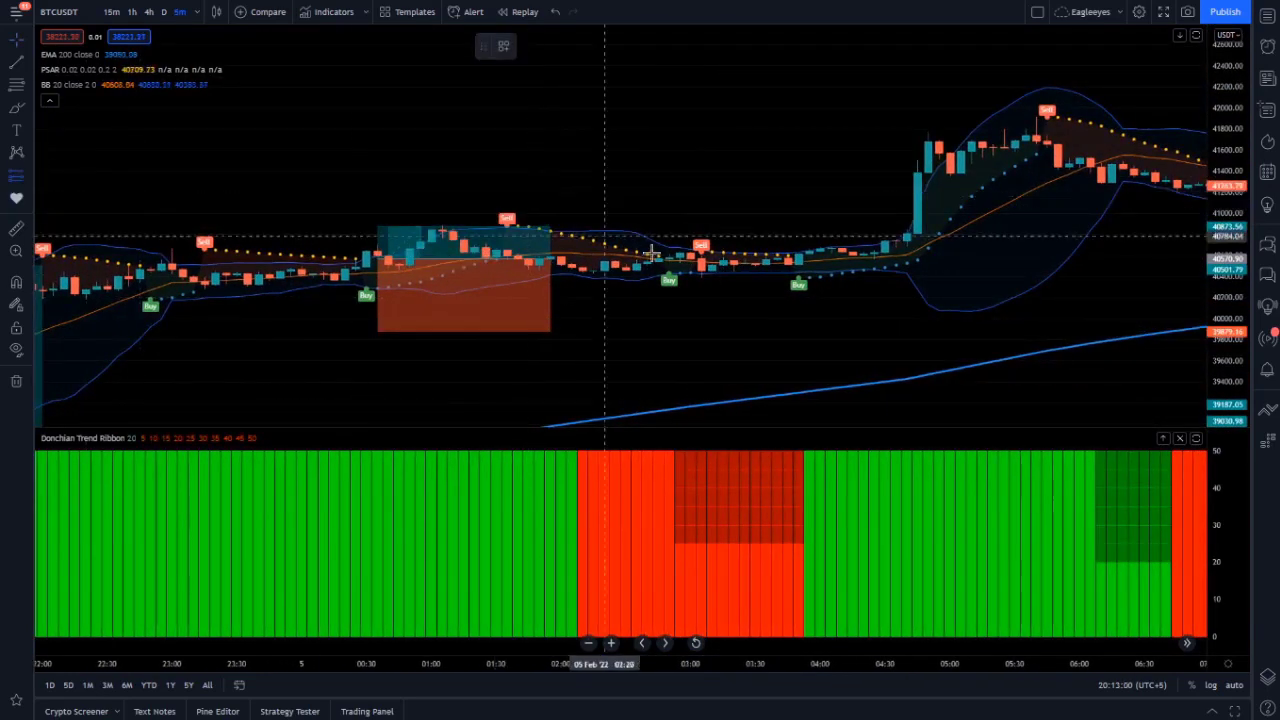
left_click(669, 259)
left_click_drag(840, 259, 917, 250)
left_click_drag(669, 222, 674, 167)
left_click(893, 327)
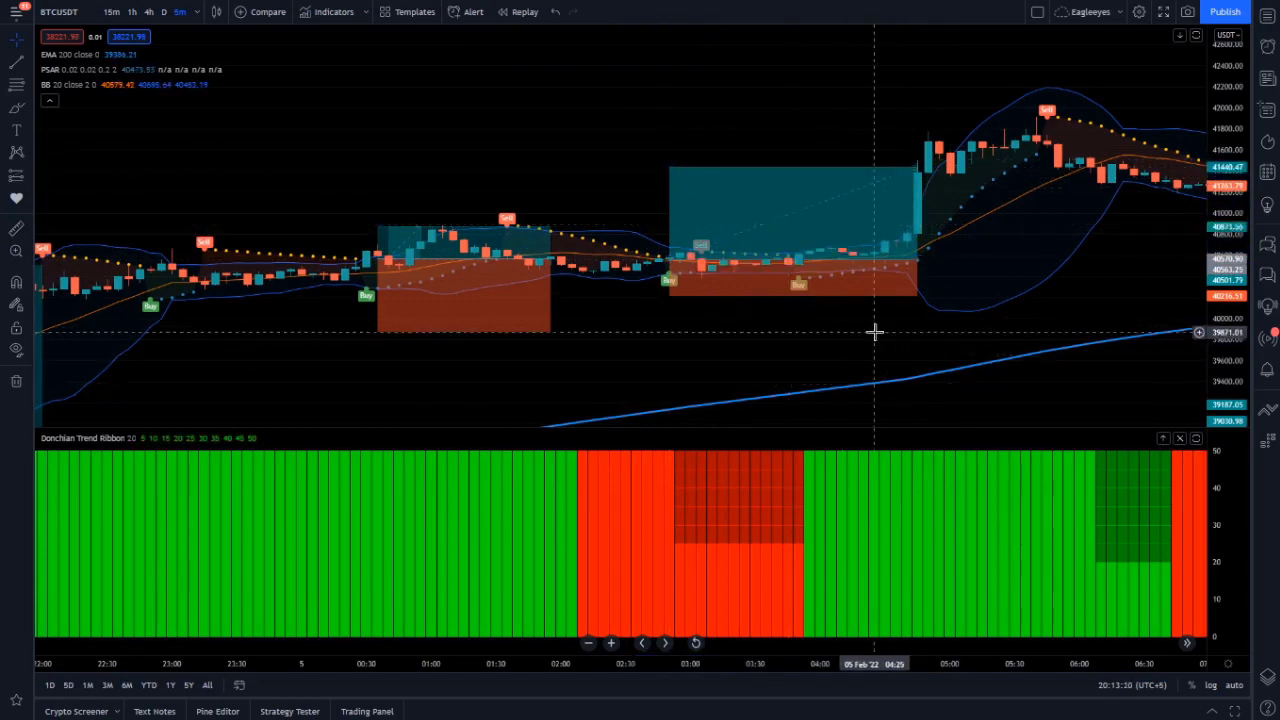
Step: Place another Long Position after a Buy signal in the following 5 Feb candles and extend its duration
left_click_drag(871, 331, 451, 358)
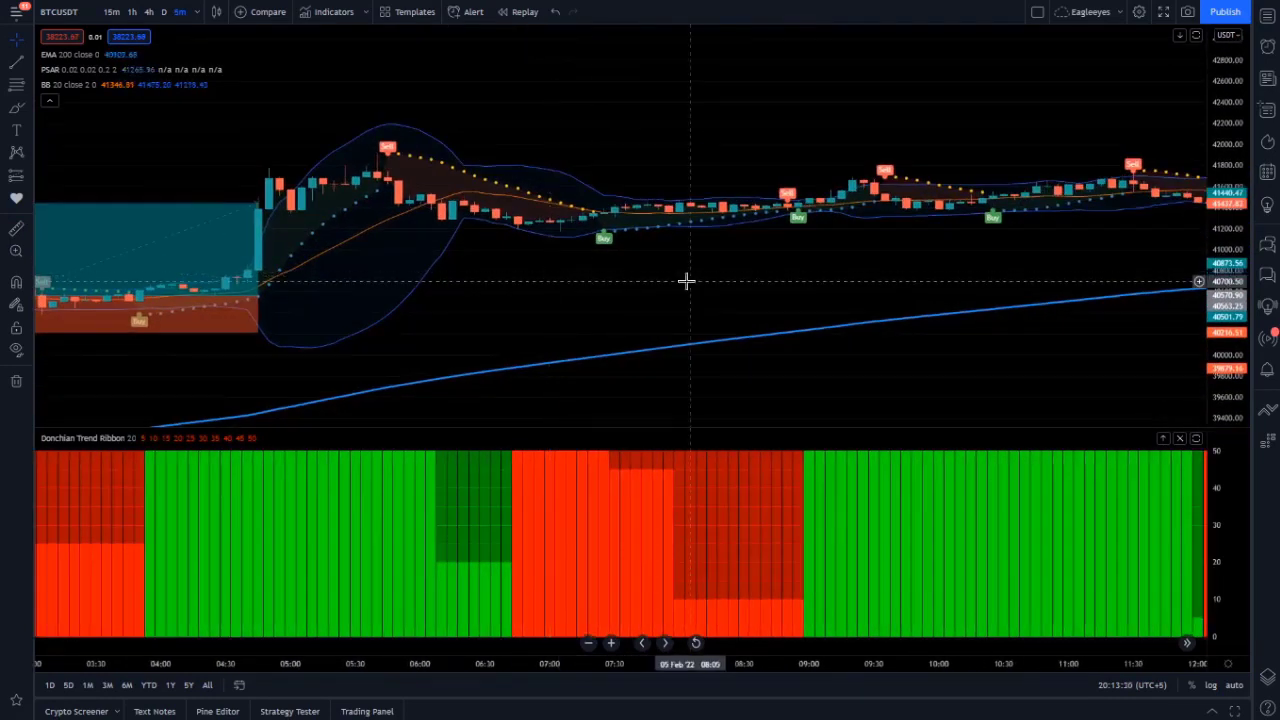
left_click(14, 176)
left_click(614, 187)
mouse_move(776, 187)
left_mouse_down()
mouse_move(949, 195)
mouse_move(858, 169)
left_mouse_up()
scroll(939, 191, "up", 1)
left_click(930, 287)
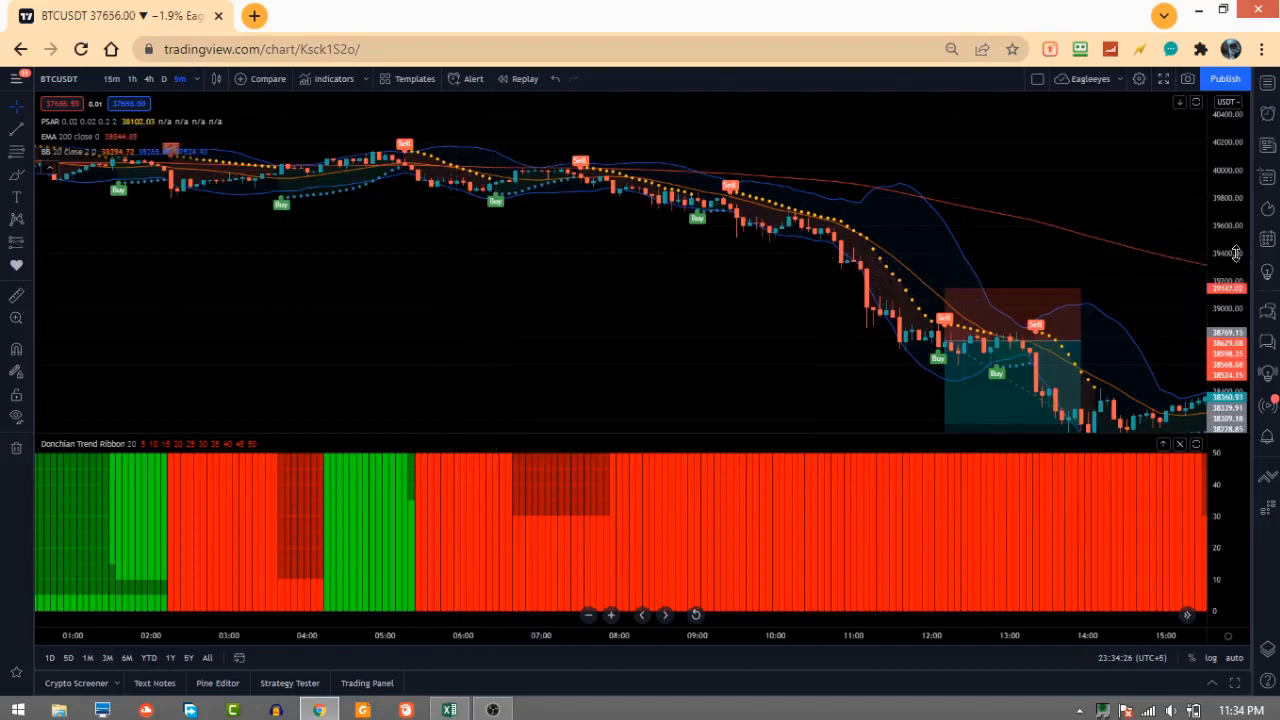
Step: Stretch the price scale around the 06:25 Buy signal and circle that signal freehand with the brush
left_click_drag(1237, 254, 1249, 145)
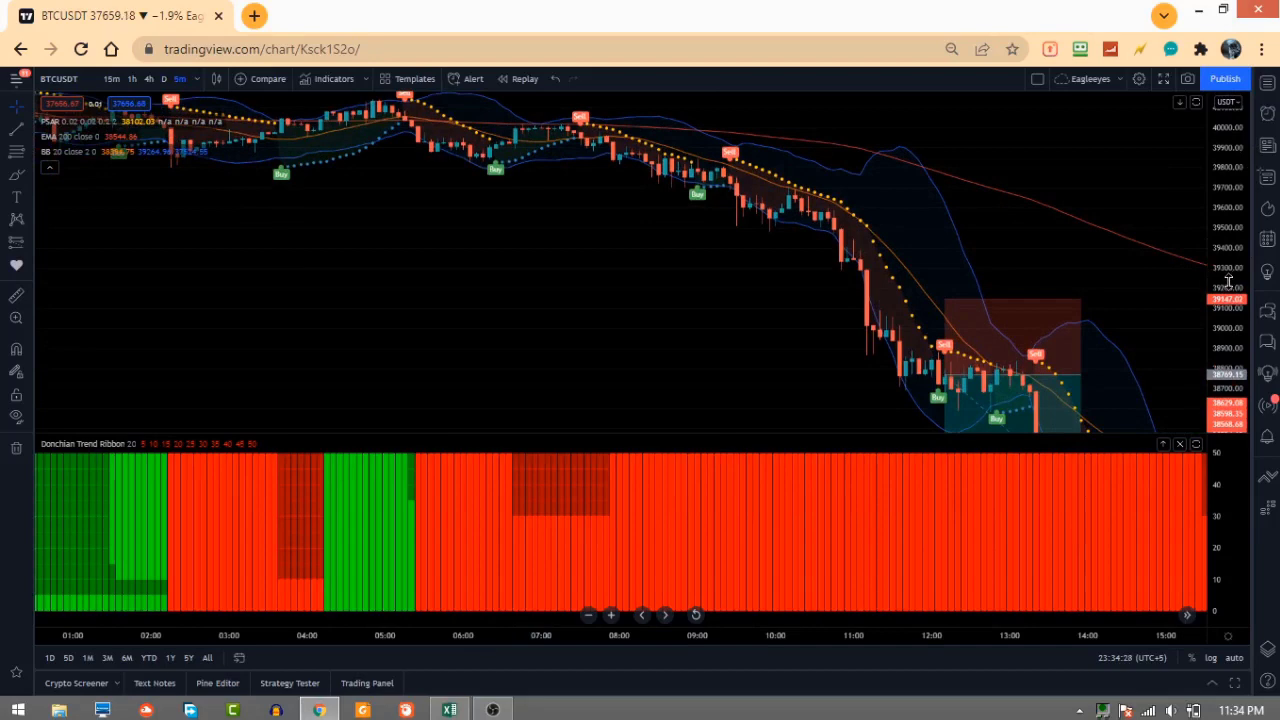
left_click_drag(1228, 281, 1233, 216)
left_click_drag(532, 223, 563, 380)
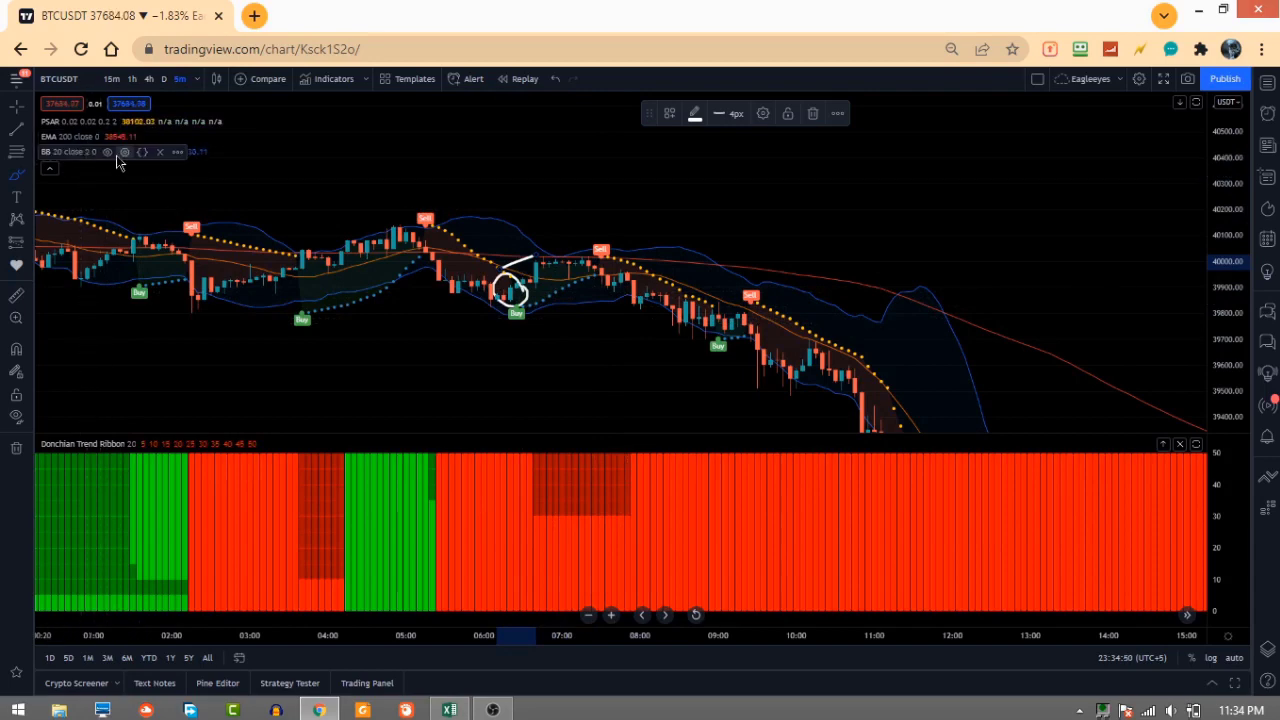
Step: Thicken the Bollinger Bands basis line to the third thickness option and apply the style change
left_click(125, 153)
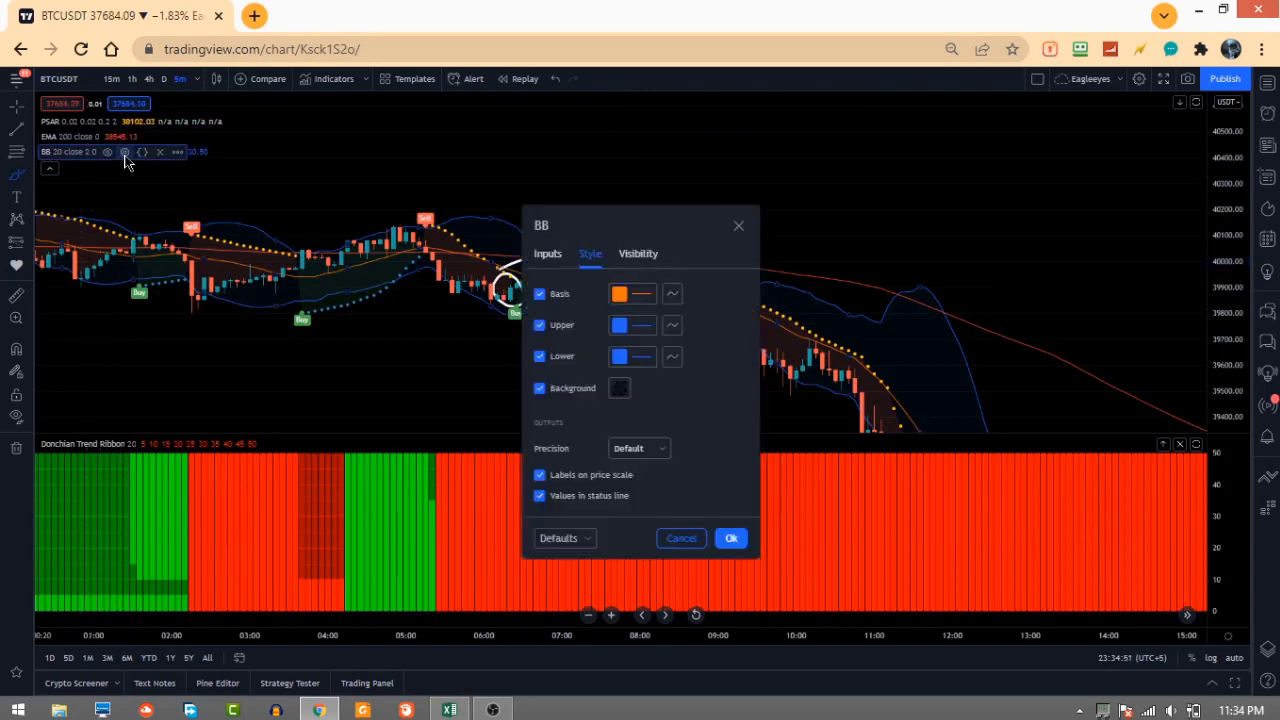
left_click(645, 295)
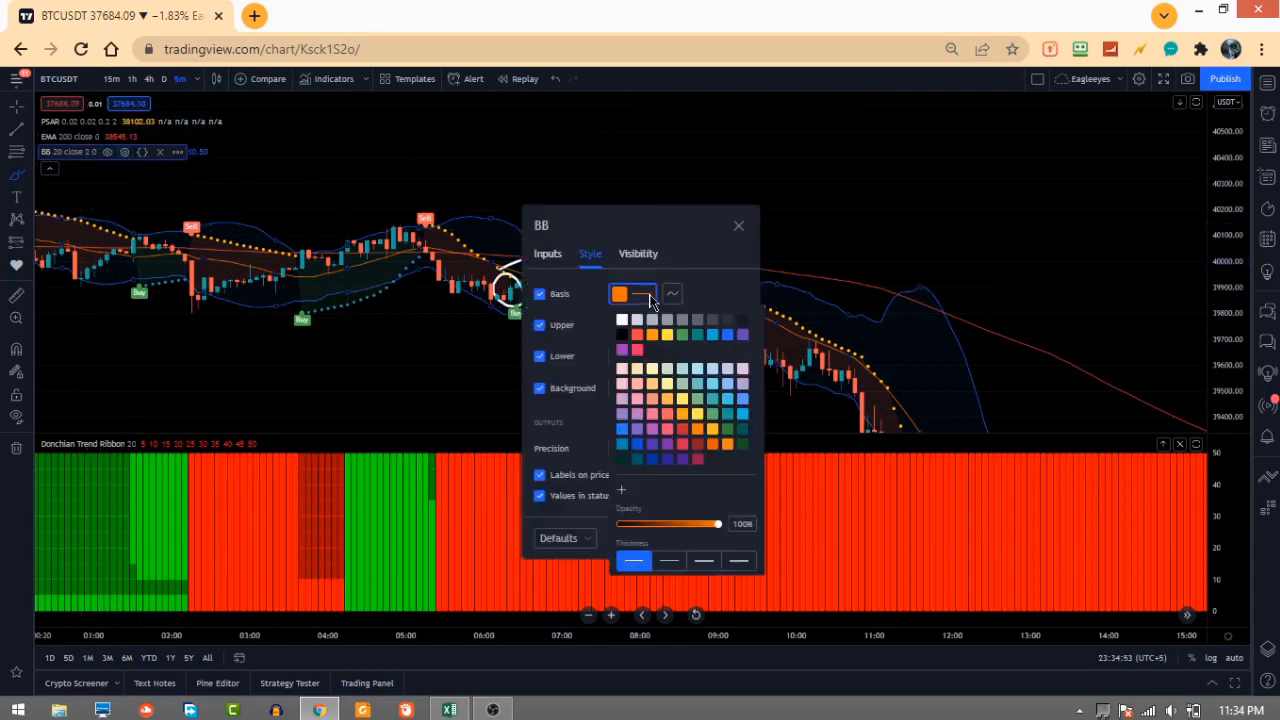
left_click(703, 561)
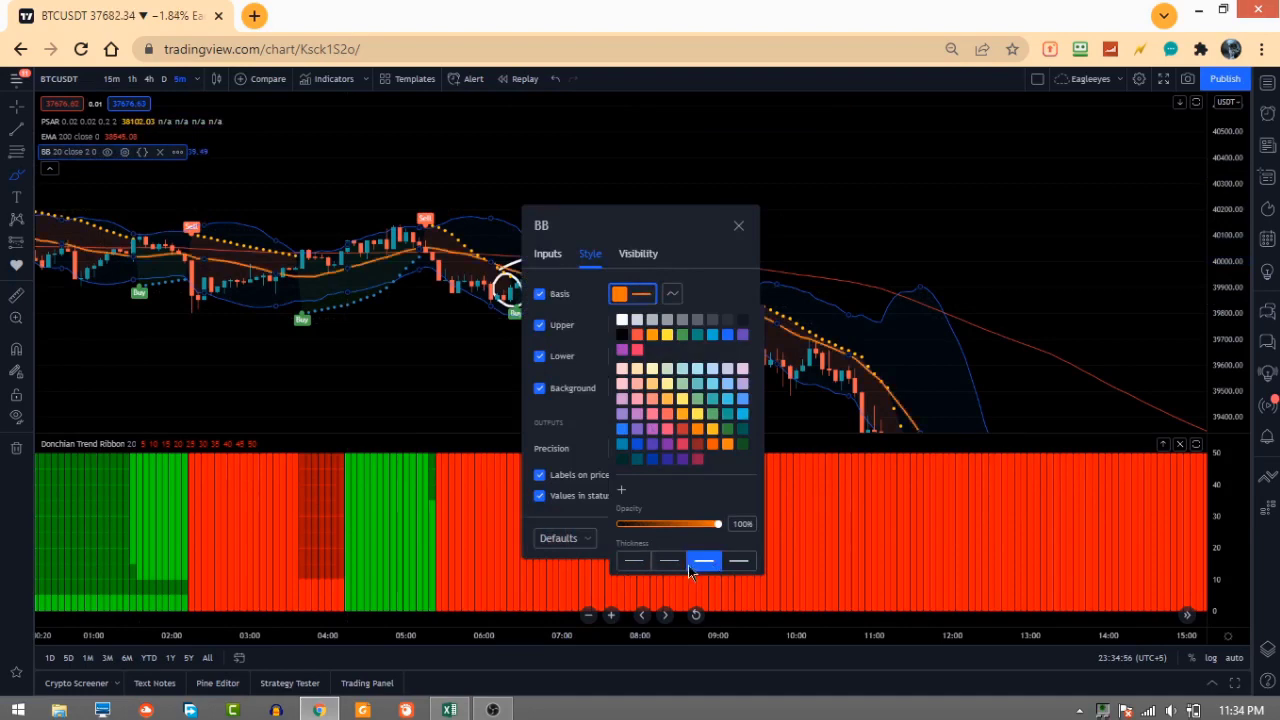
left_click(583, 516)
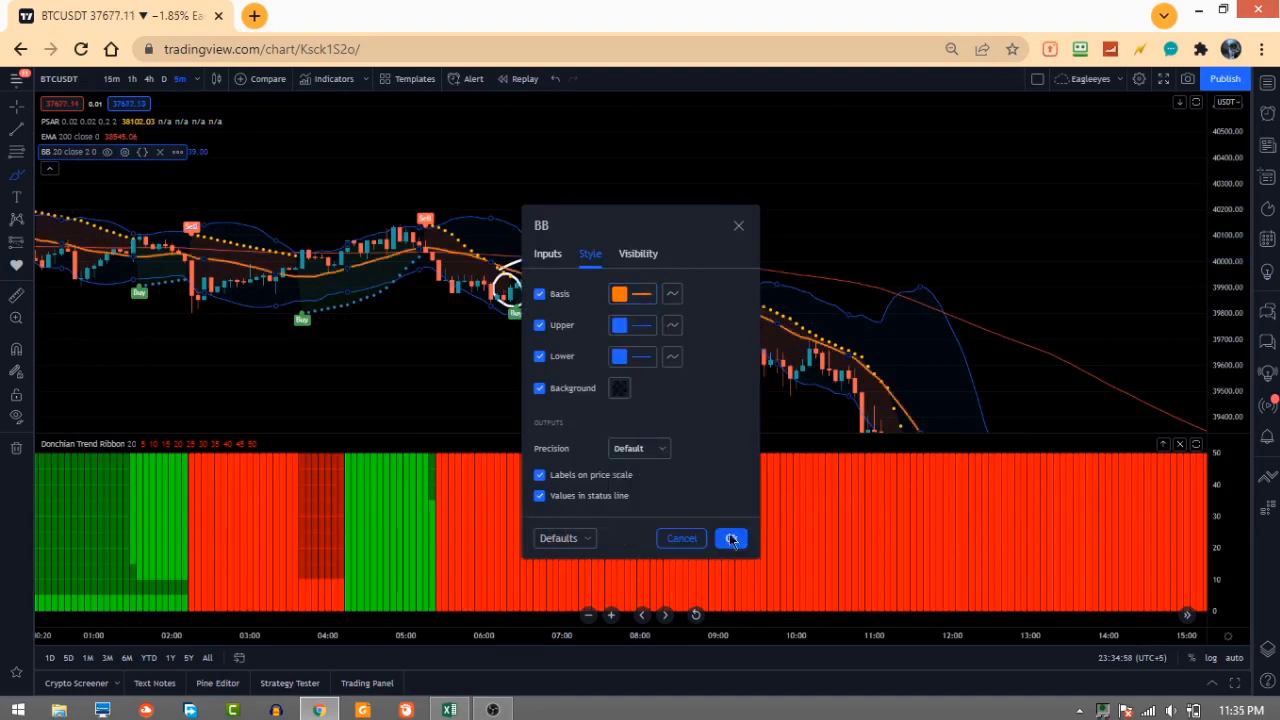
left_click(734, 539)
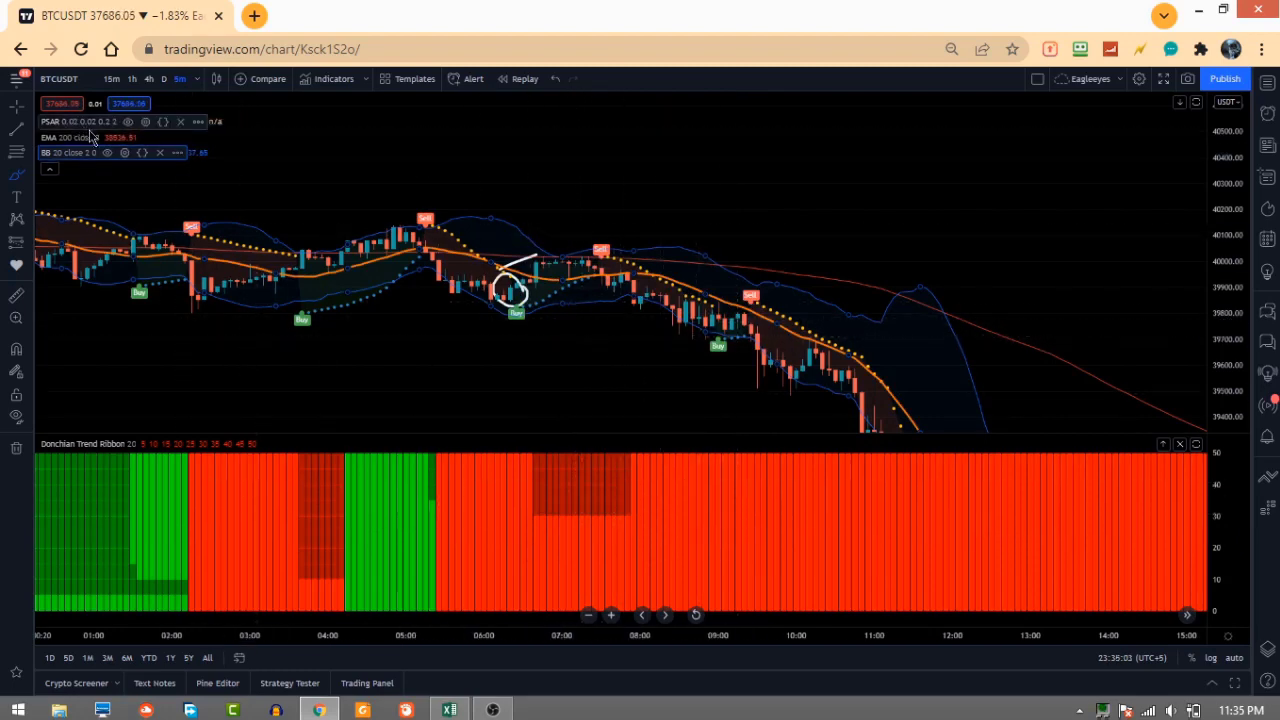
Step: Hide the 200 EMA on the chart and enlarge the candles around the 06:25 Buy signal
left_click(112, 138)
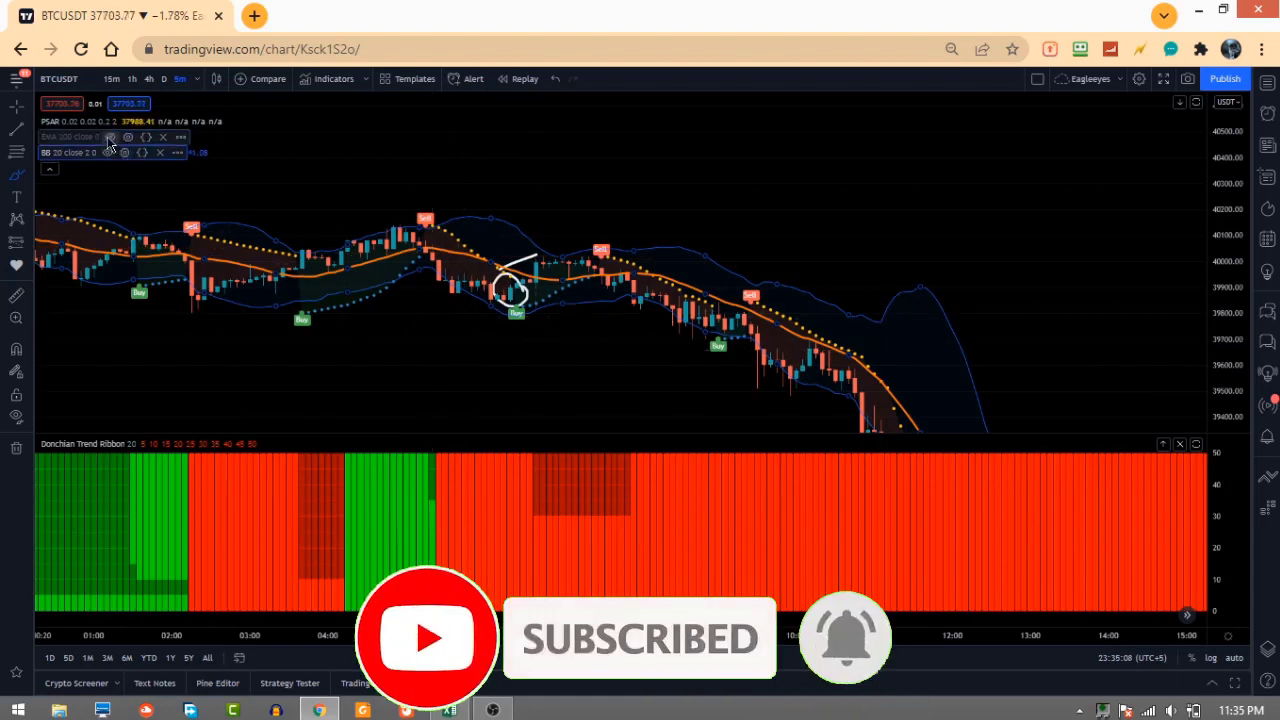
scroll(549, 357, "up", 5)
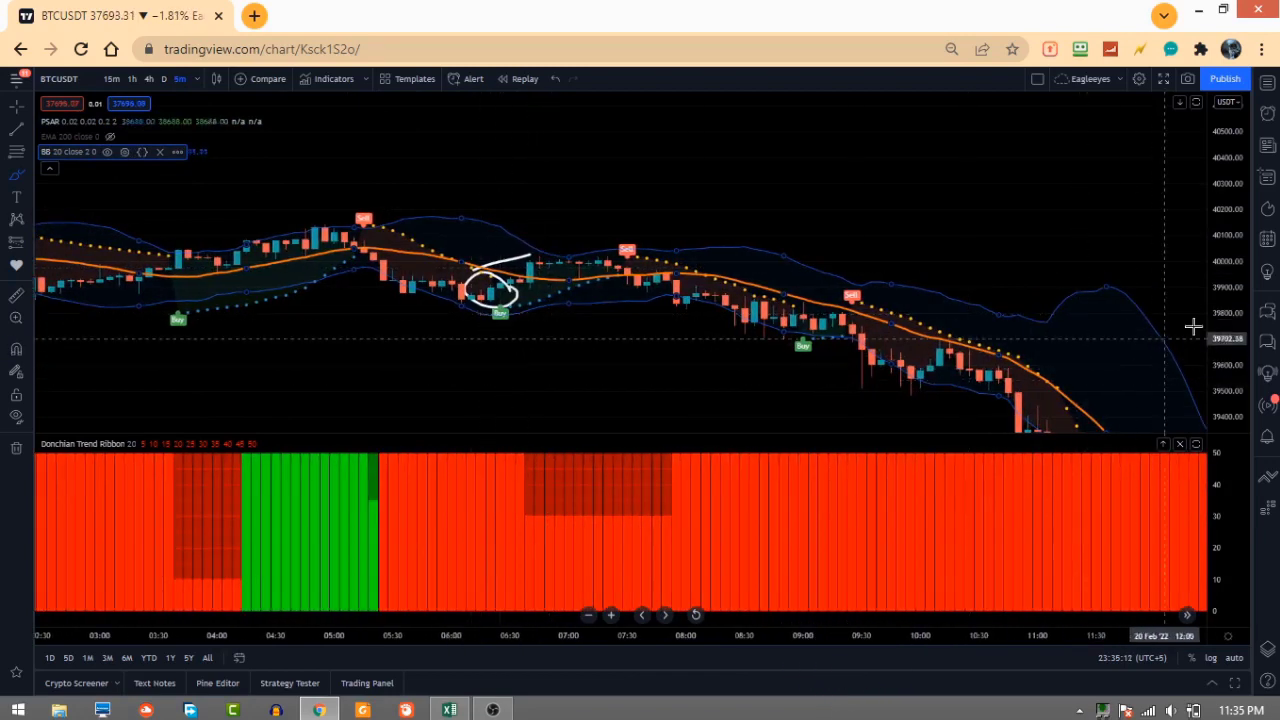
left_click_drag(1226, 330, 1220, 270)
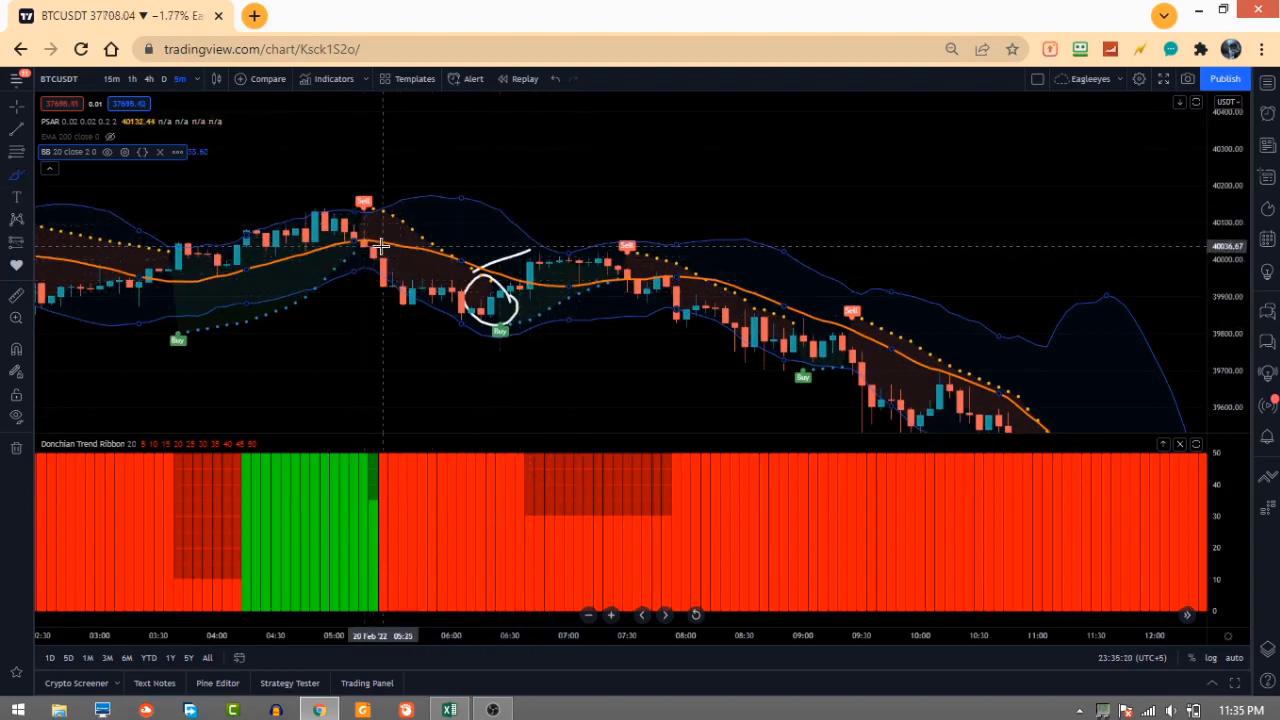
Step: Circle freehand the candles at the 02:15, 05:15, 07:30 and 09:25 Sell signals and the run above the basis line after the 03:40 Buy
left_click_drag(382, 233, 372, 260)
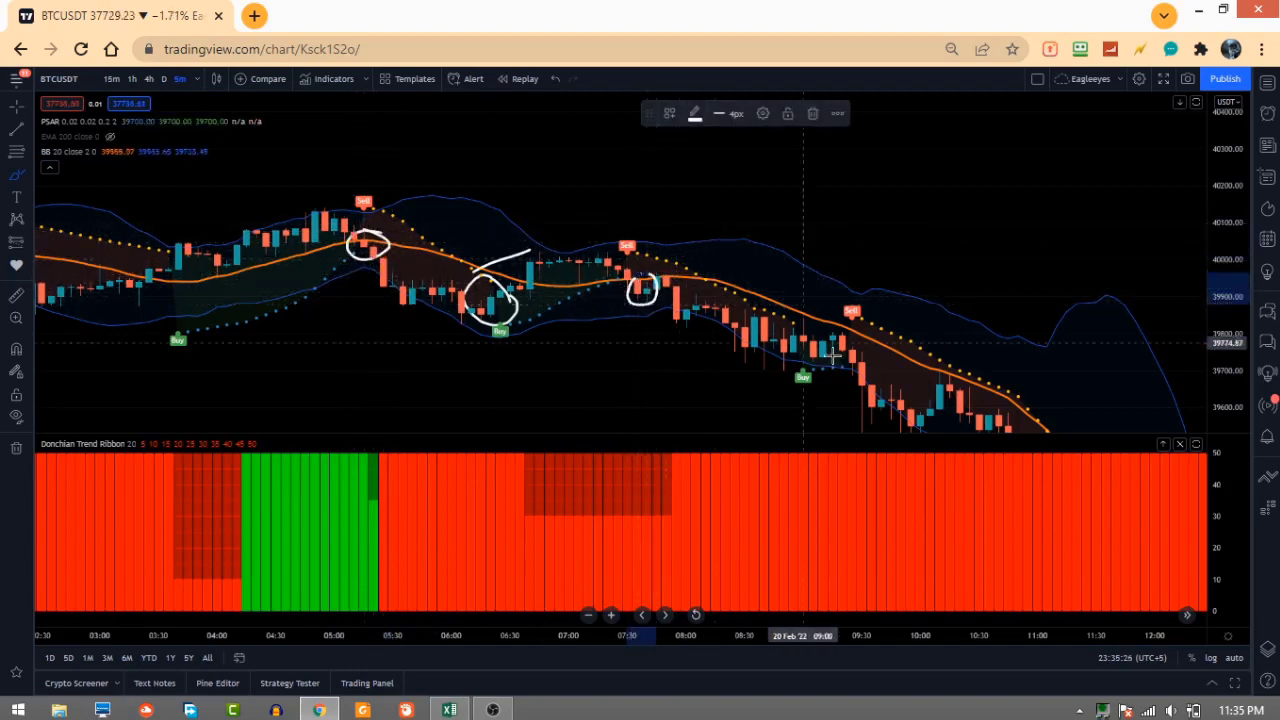
mouse_move(863, 349)
left_mouse_down()
mouse_move(832, 343)
mouse_move(850, 375)
left_mouse_up()
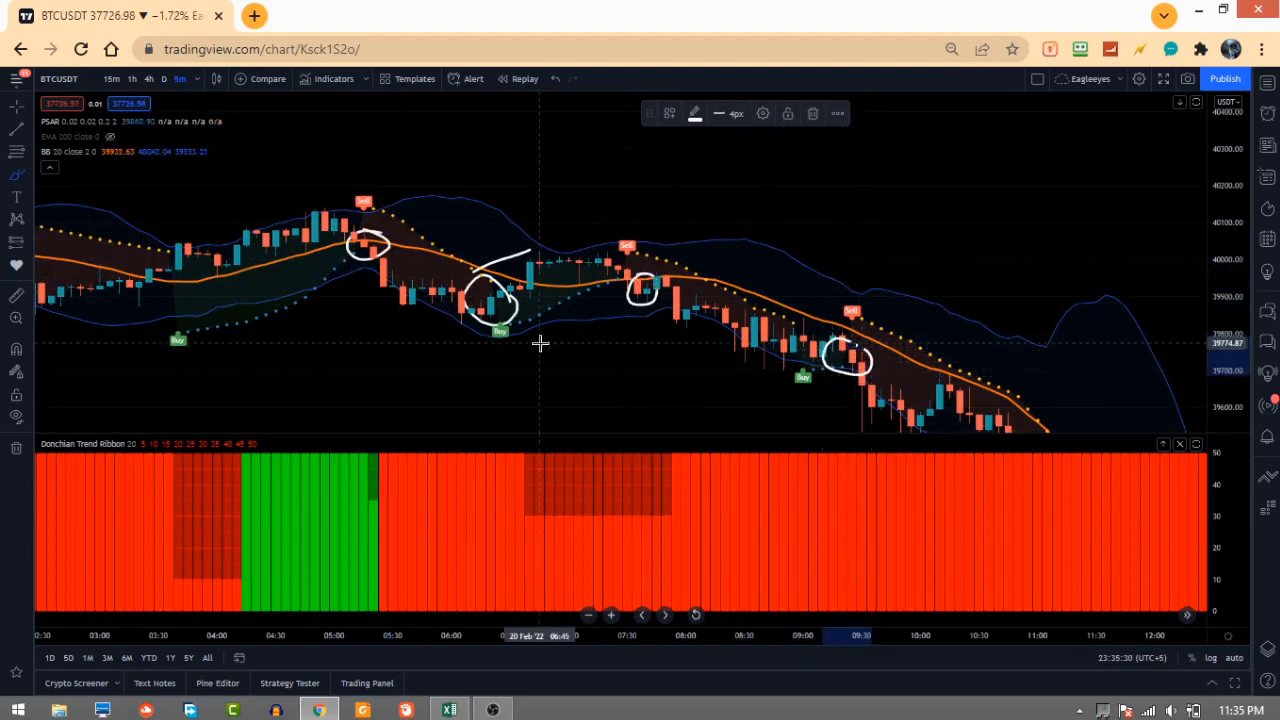
mouse_move(185, 235)
left_mouse_down()
mouse_move(163, 252)
mouse_move(172, 265)
mouse_move(332, 240)
mouse_move(318, 194)
mouse_move(185, 235)
left_mouse_up()
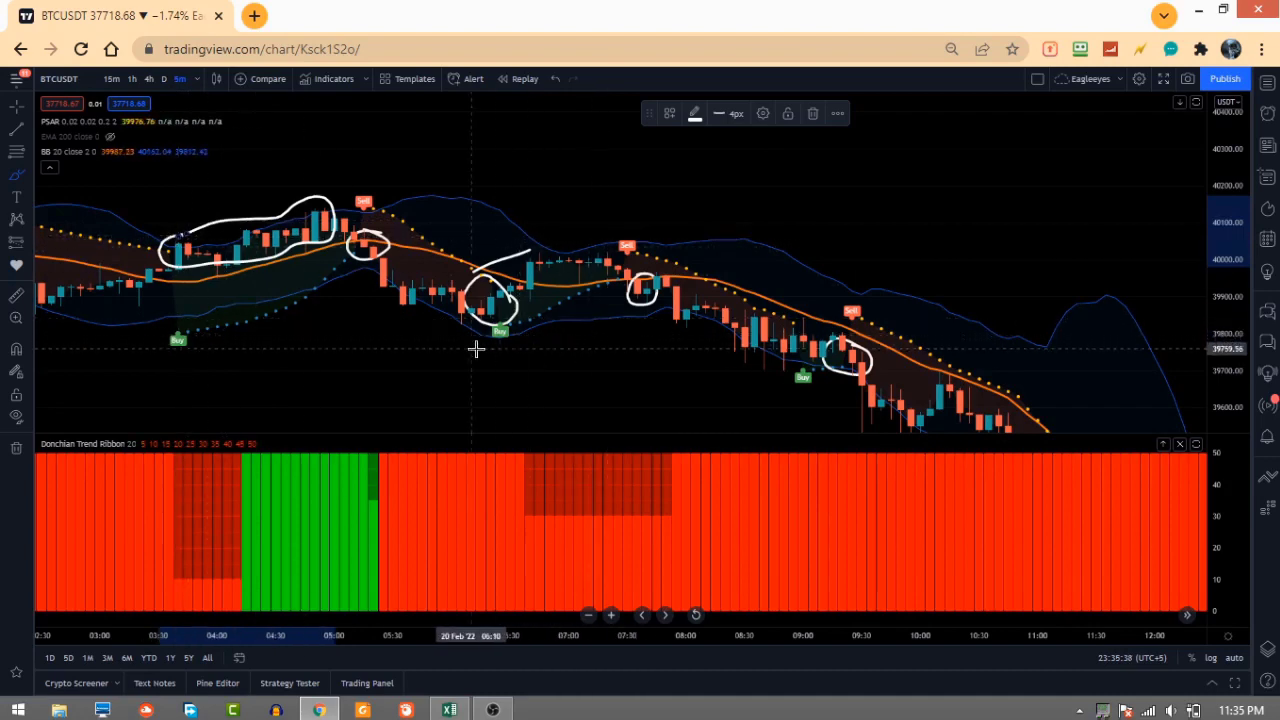
scroll(475, 349, "down", 1)
scroll(475, 349, "down", 1)
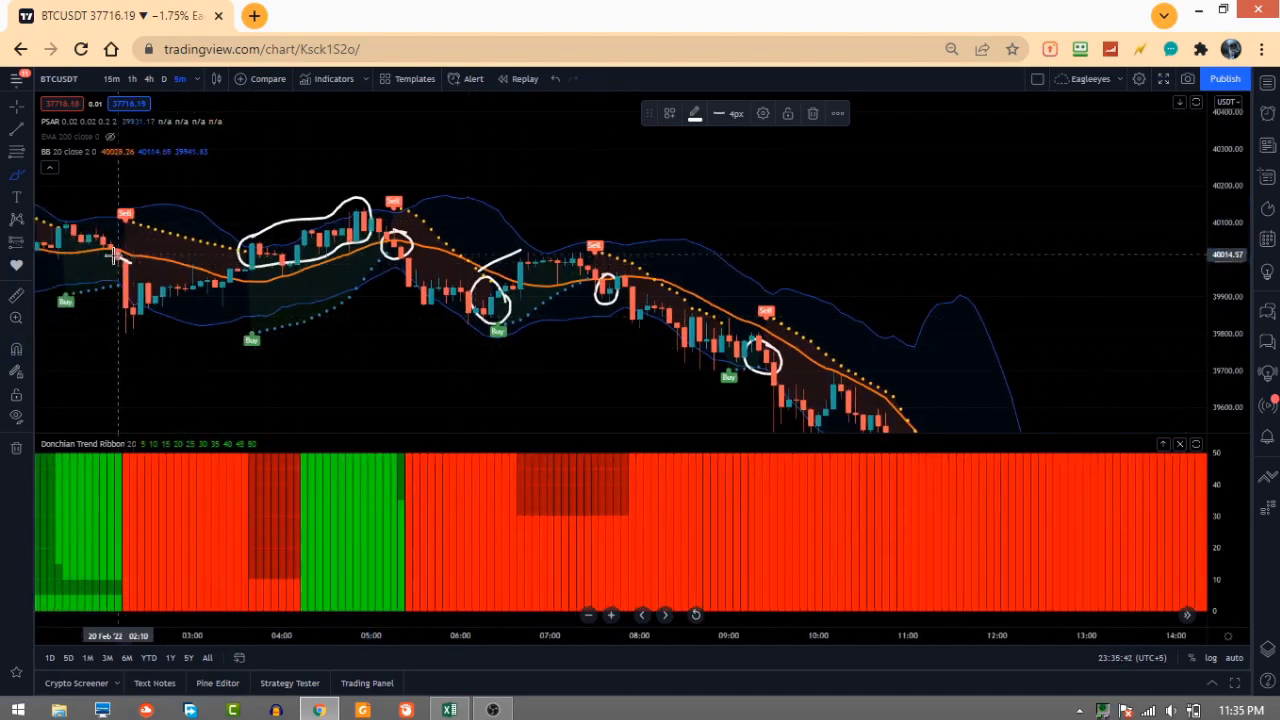
mouse_move(120, 258)
left_mouse_down()
mouse_move(112, 295)
mouse_move(145, 337)
mouse_move(160, 300)
mouse_move(135, 268)
left_mouse_up()
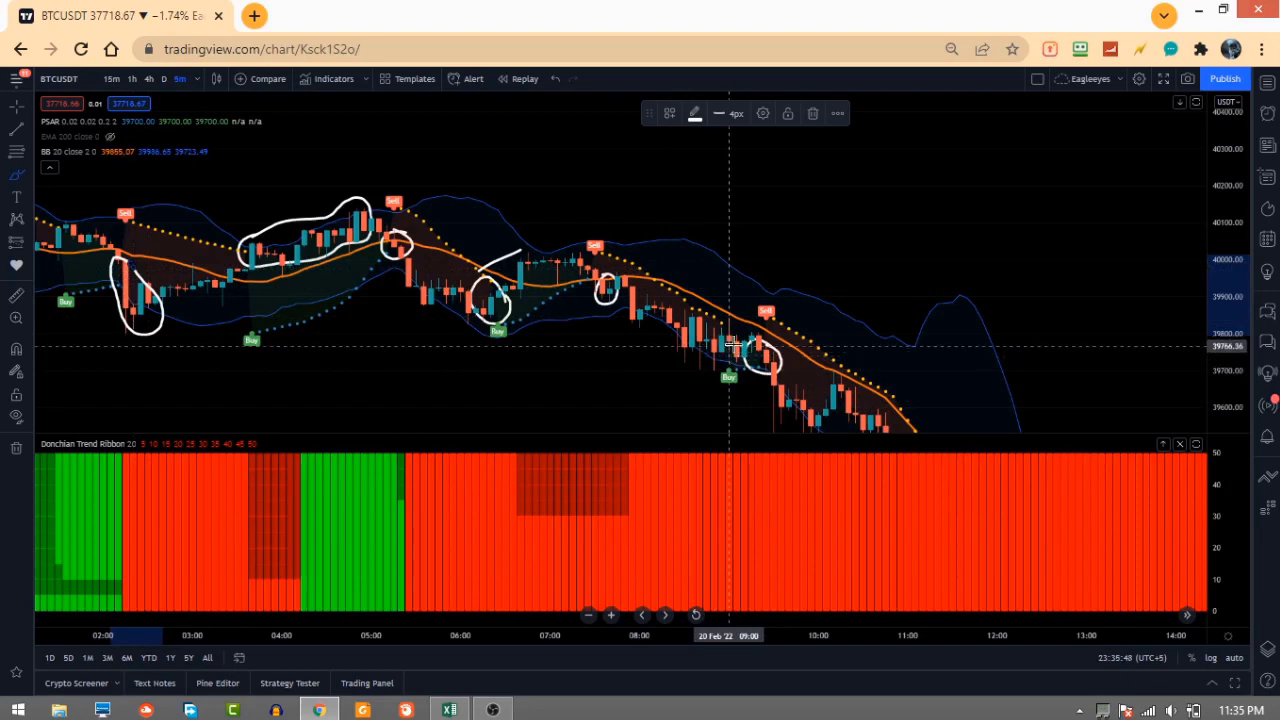
Step: Circle the 09:00 Buy signal below the basis line and cross it out, then tick the following Sell signal freehand
mouse_move(737, 337)
left_mouse_down()
mouse_move(748, 328)
mouse_move(708, 355)
mouse_move(733, 392)
mouse_move(737, 328)
mouse_move(658, 417)
mouse_move(717, 405)
left_mouse_up()
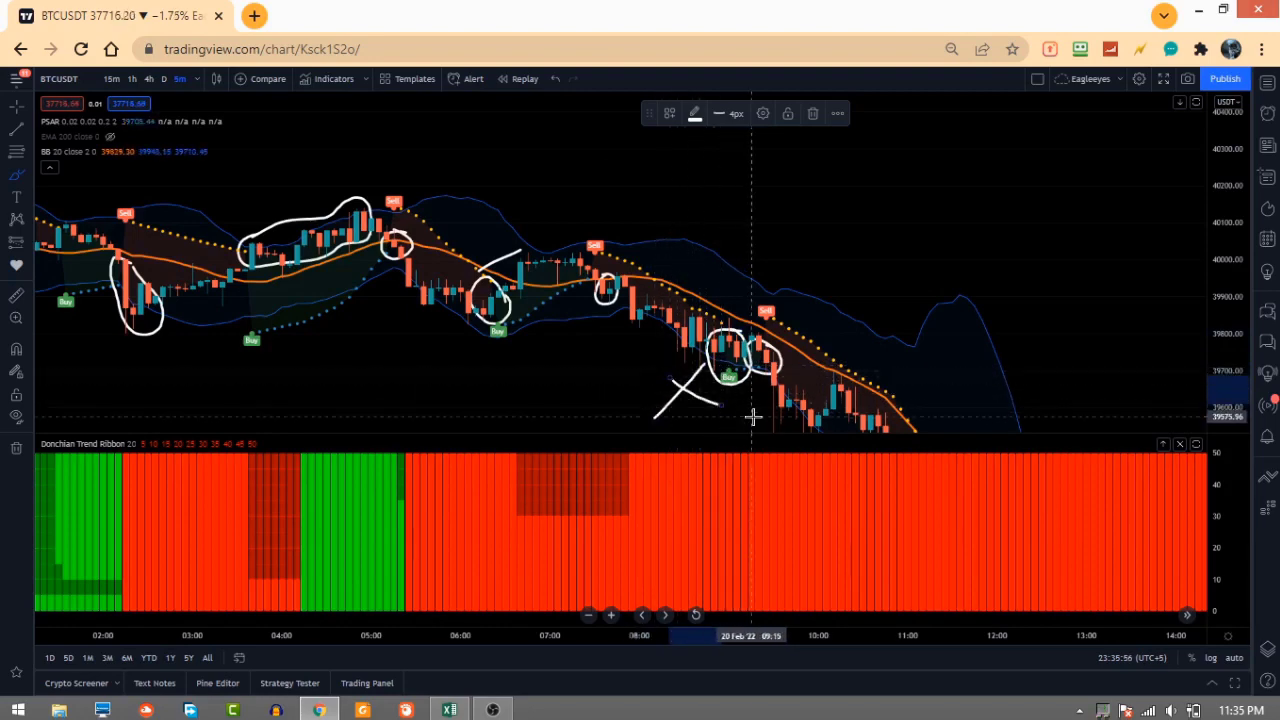
left_click_drag(772, 370, 840, 296)
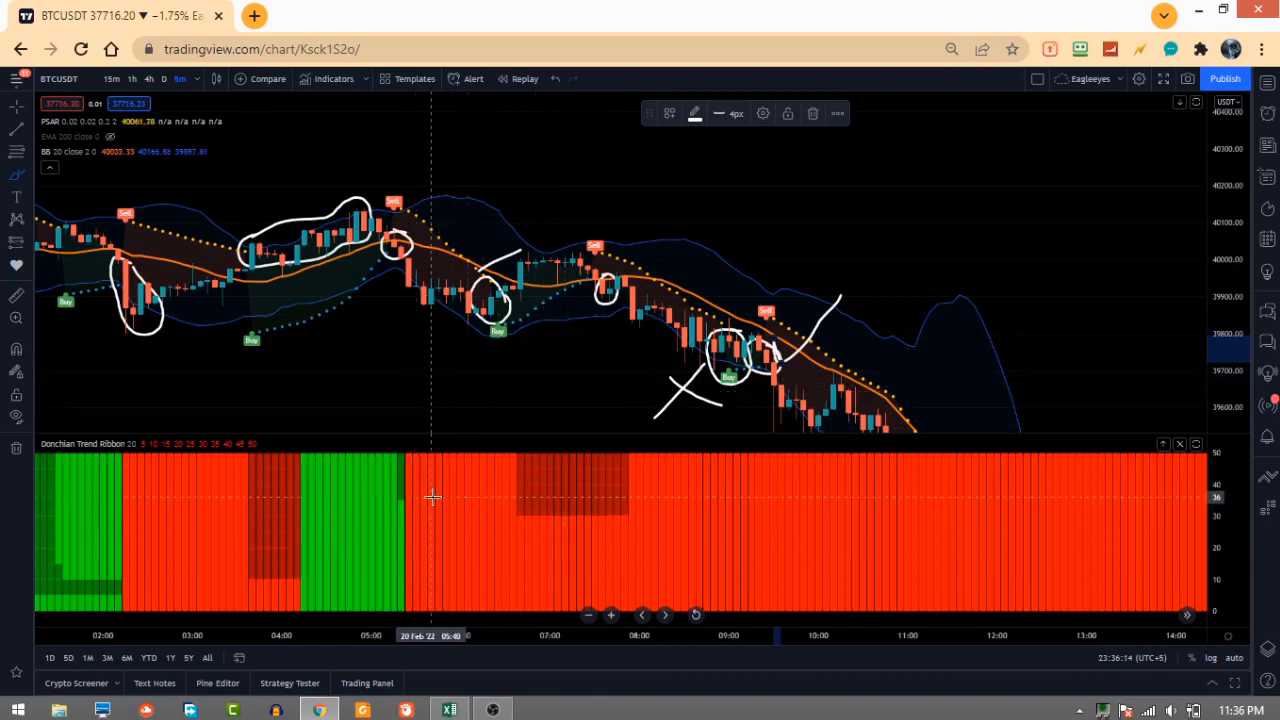
Step: Brush an S on the red Donchian ribbon near 05:40 and a second mark on the darker ribbon section near 03:40
mouse_move(436, 494)
left_mouse_down()
mouse_move(450, 522)
mouse_move(422, 538)
left_mouse_up()
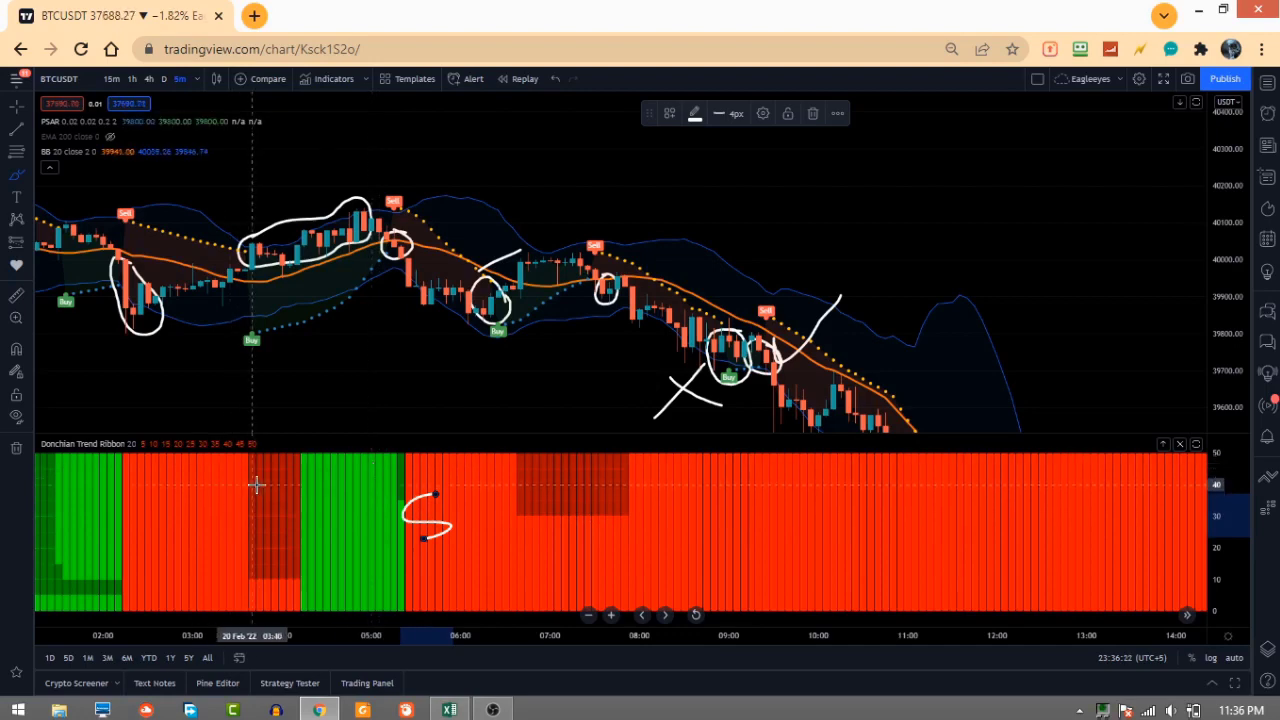
key("Delete")
left_click_drag(239, 513, 272, 501)
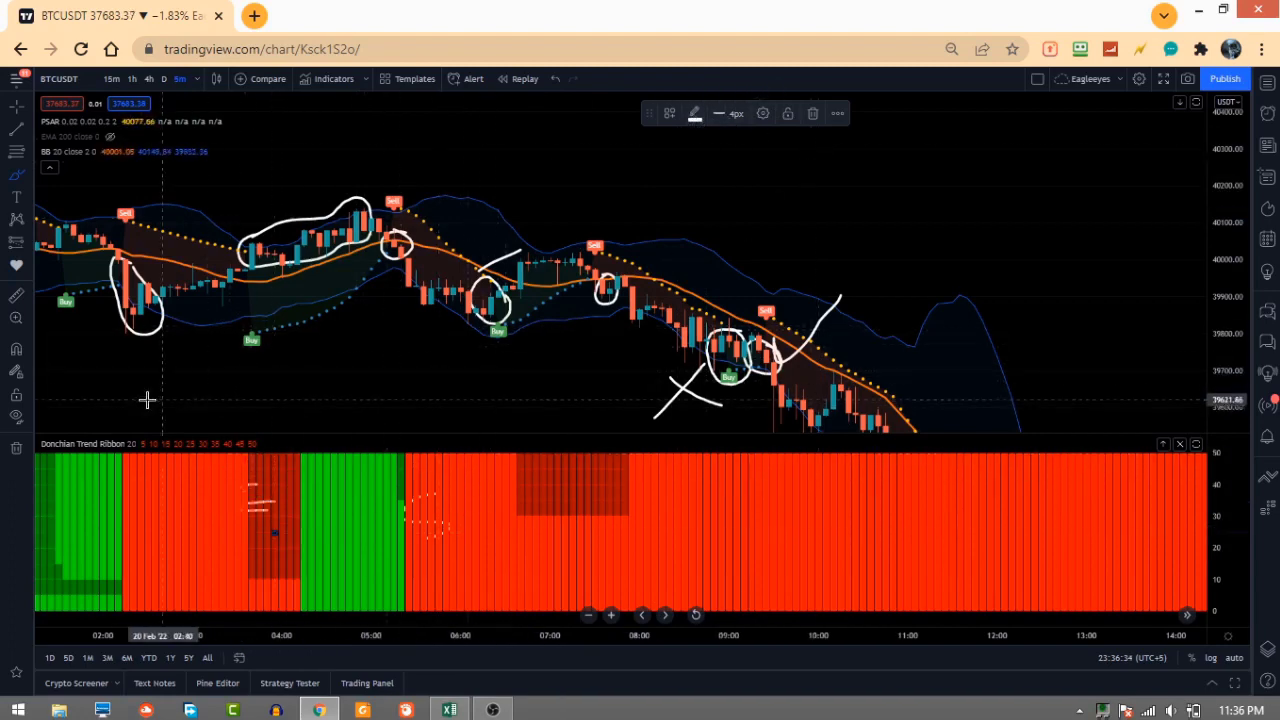
Step: Remove all drawings from the chart and brush a boxed letter S in the empty area near 11:40
left_click(14, 452)
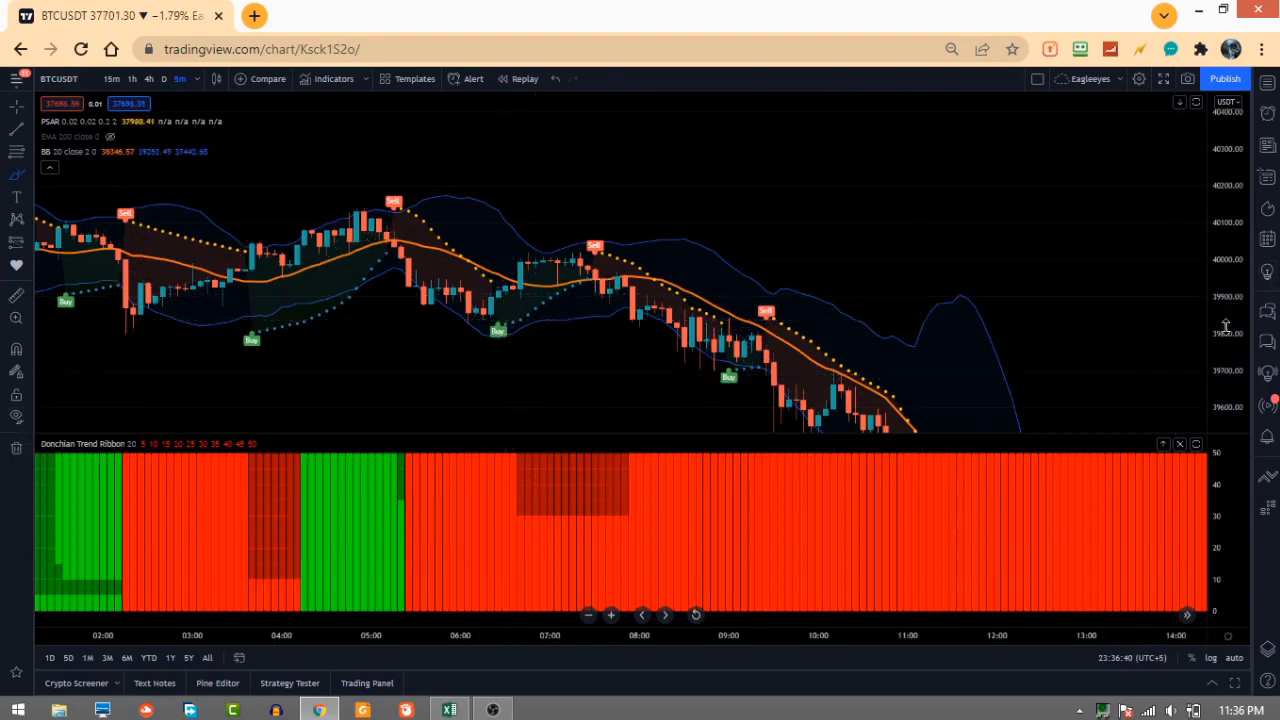
left_click_drag(1226, 326, 1220, 250)
mouse_move(942, 254)
left_mouse_down()
mouse_move(908, 222)
mouse_move(921, 185)
mouse_move(980, 180)
mouse_move(985, 237)
mouse_move(930, 240)
mouse_move(934, 206)
mouse_move(965, 217)
left_mouse_up()
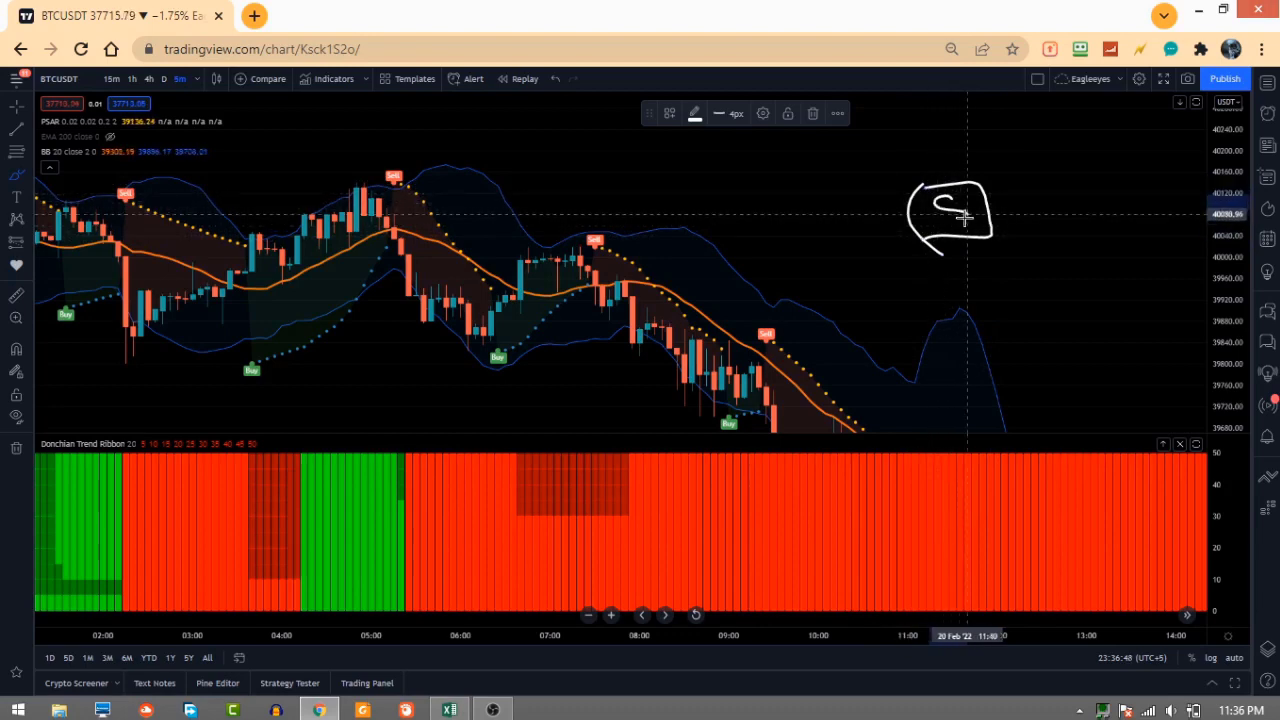